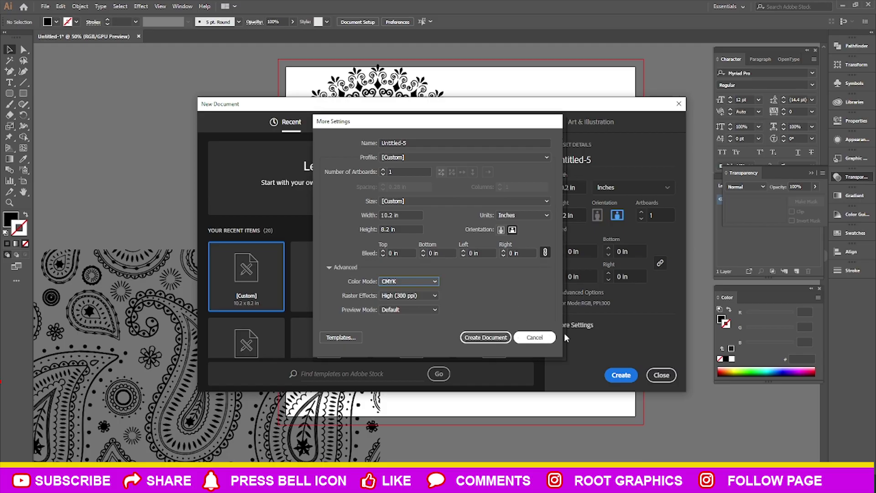
Create the 10.2 × 8.2 in CMYK document with one artboard.
left_click(483, 337)
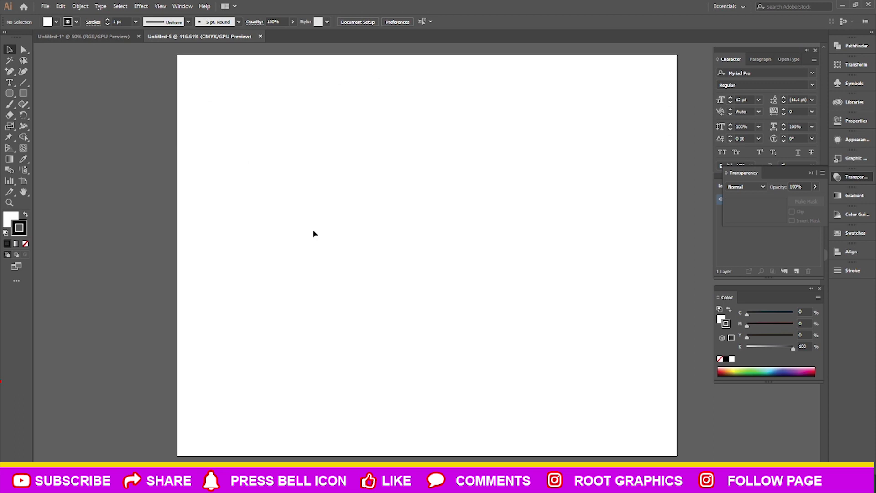
Duplicate the main artboard to the left and make the copy 1.8 in wide.
key("ctrl+1")
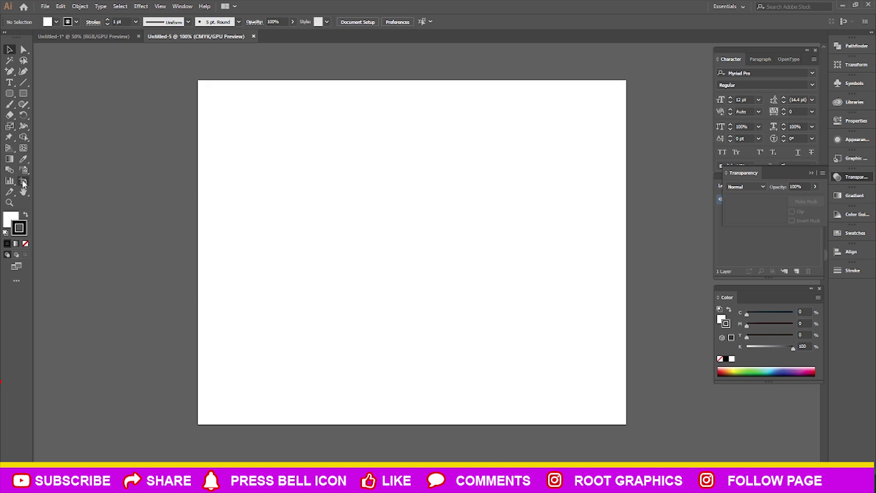
left_click(23, 180)
left_click_drag(537, 165, 359, 165)
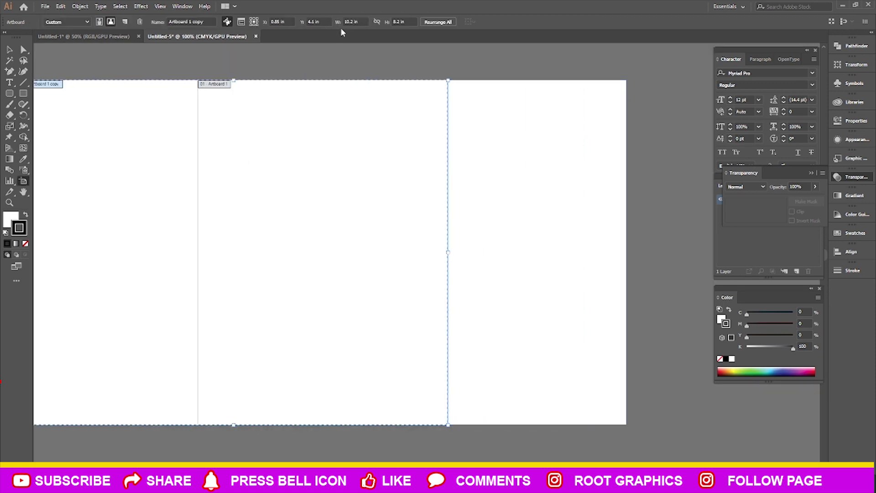
left_click(317, 21)
left_click(355, 22)
type("1")
key("Return")
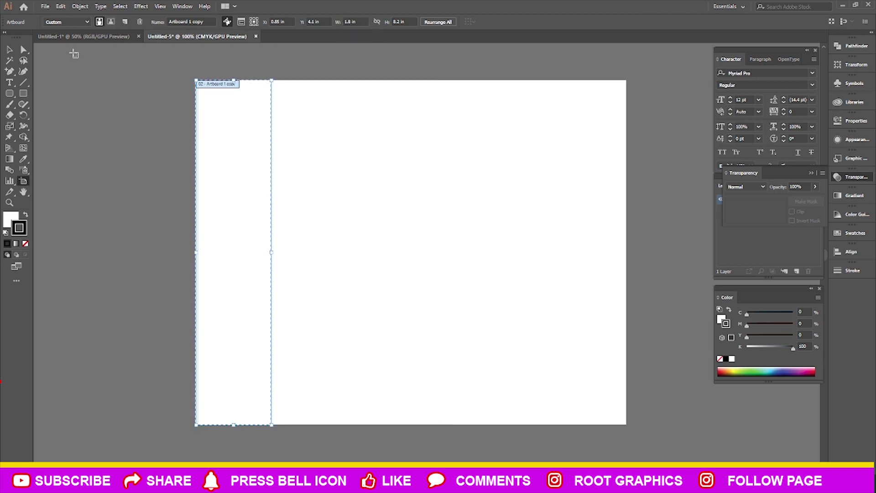
left_click_drag(250, 178, 171, 175)
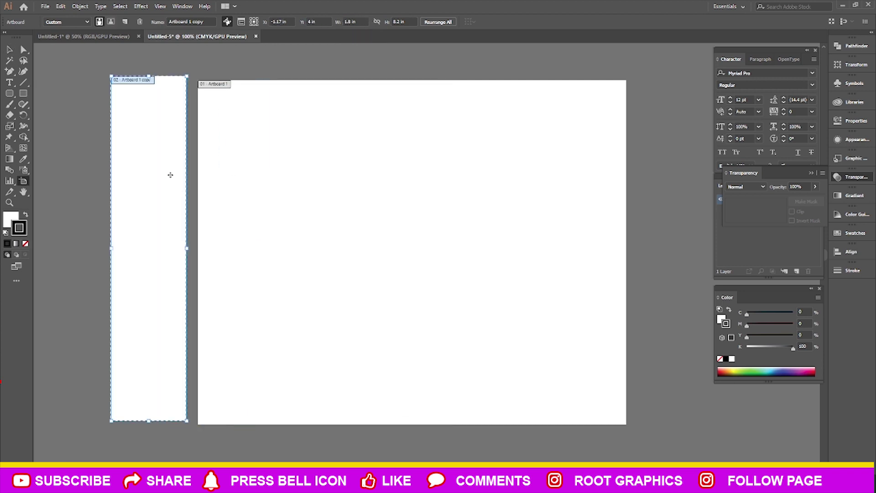
left_click(10, 49)
Add guides on the main artboard's four edges and butt the side artboard against its left edge.
key("ctrl+r")
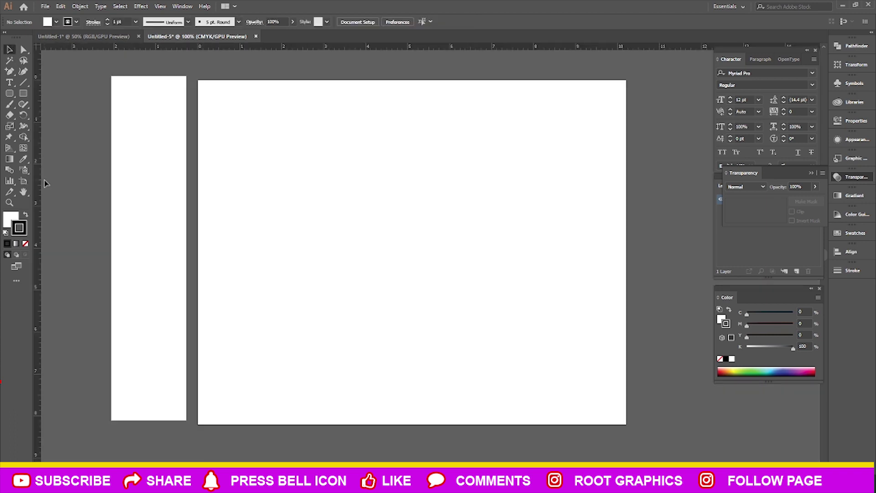
left_click_drag(199, 208, 199, 206)
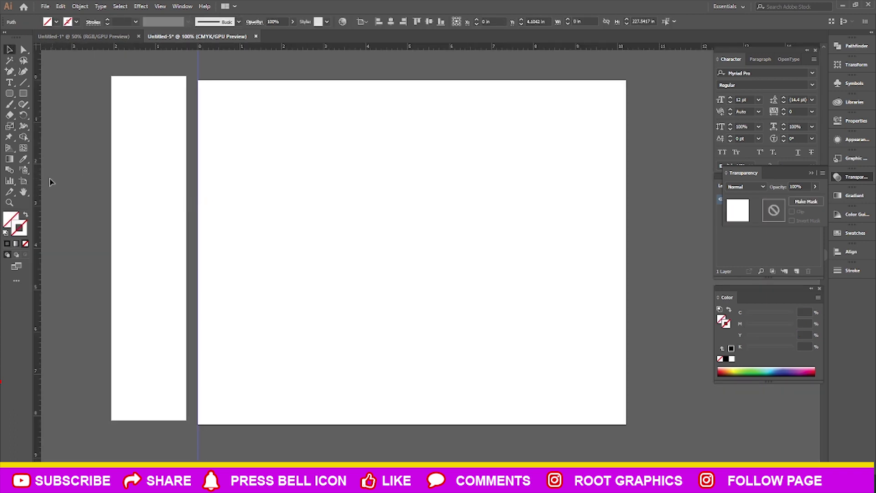
left_click_drag(41, 182, 626, 186)
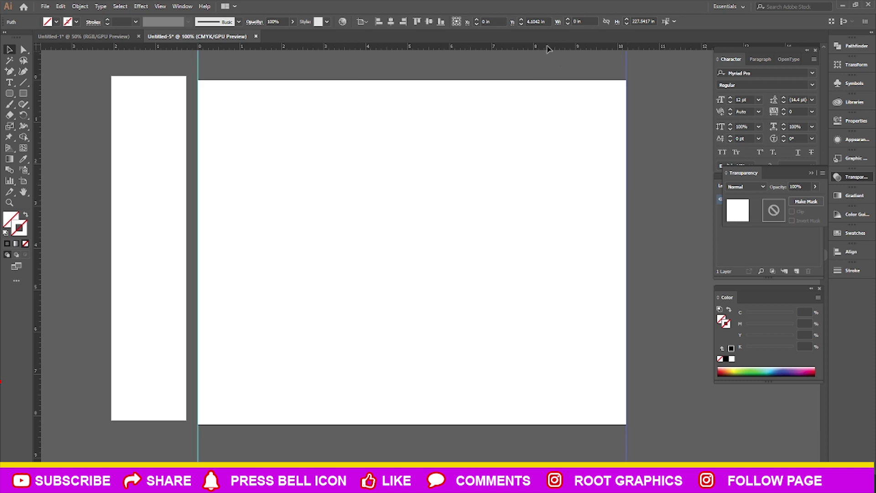
left_click_drag(546, 46, 545, 80)
left_click_drag(360, 48, 371, 428)
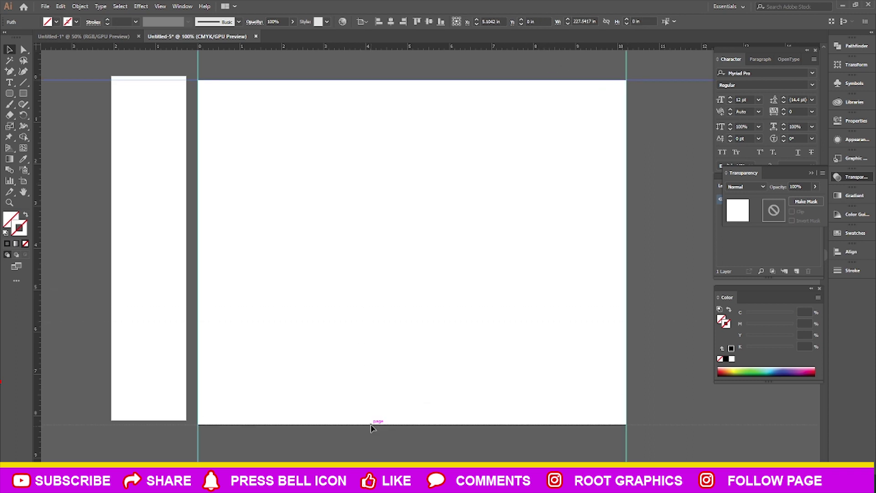
left_click_drag(370, 428, 370, 427)
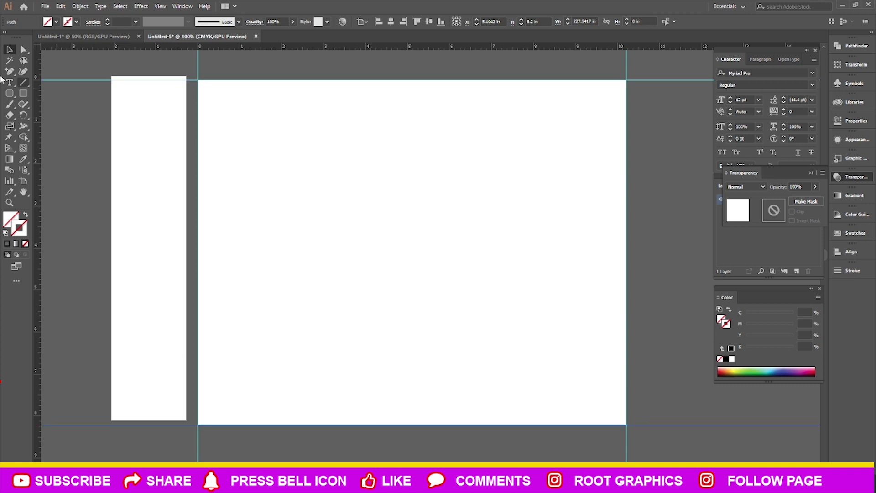
left_click(24, 181)
left_click_drag(146, 190, 157, 194)
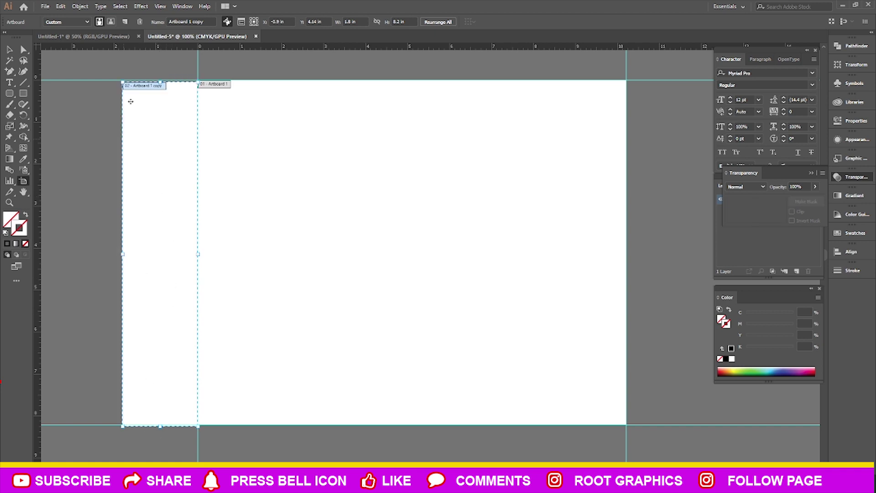
Duplicate the main artboard to a copy below it, replacing a misplaced first copy.
scroll(141, 108, "up", 1)
scroll(144, 111, "up", 1, "alt")
scroll(143, 111, "up", 1, "alt")
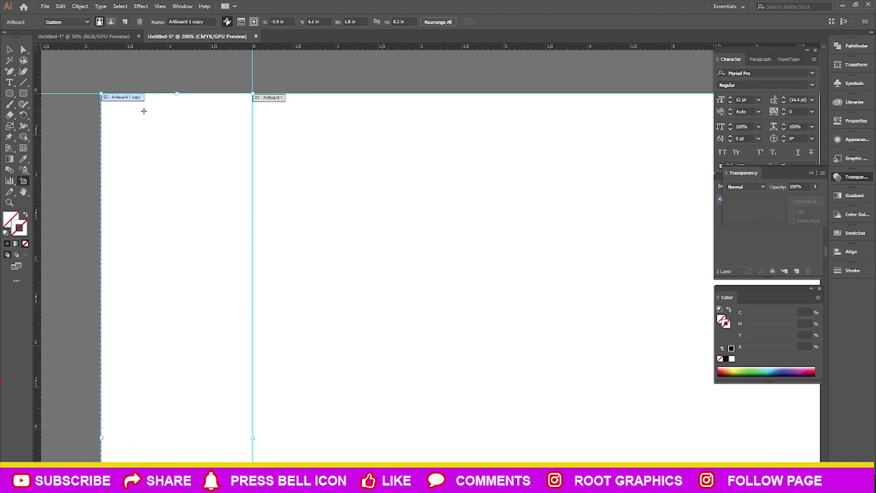
scroll(143, 109, "down", 1)
scroll(146, 128, "down", 2, "alt")
scroll(155, 164, "down", 1, "alt")
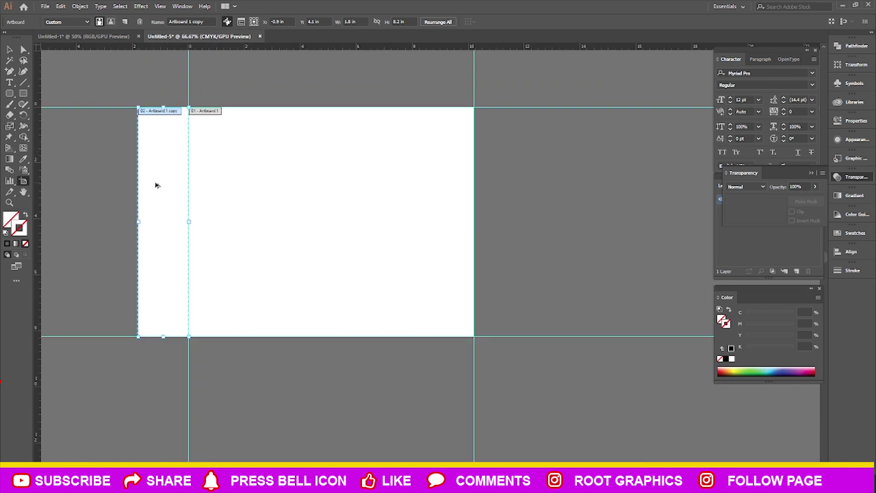
left_click_drag(156, 185, 270, 339)
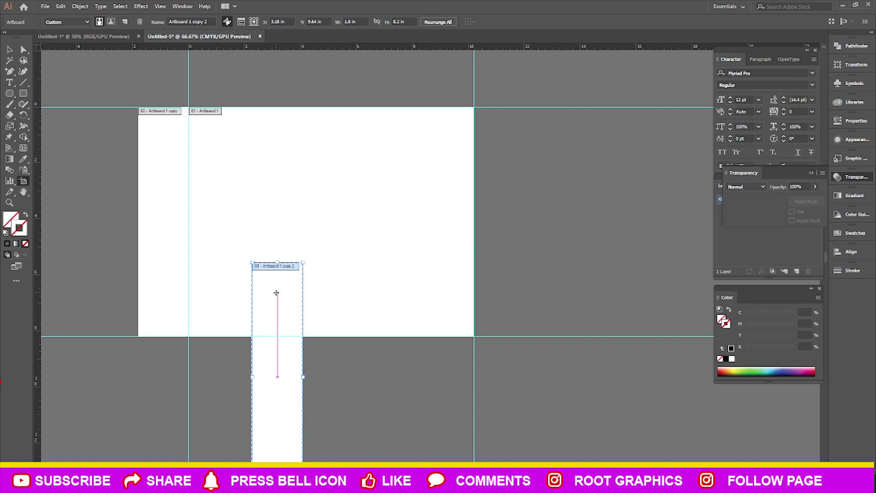
key("Delete")
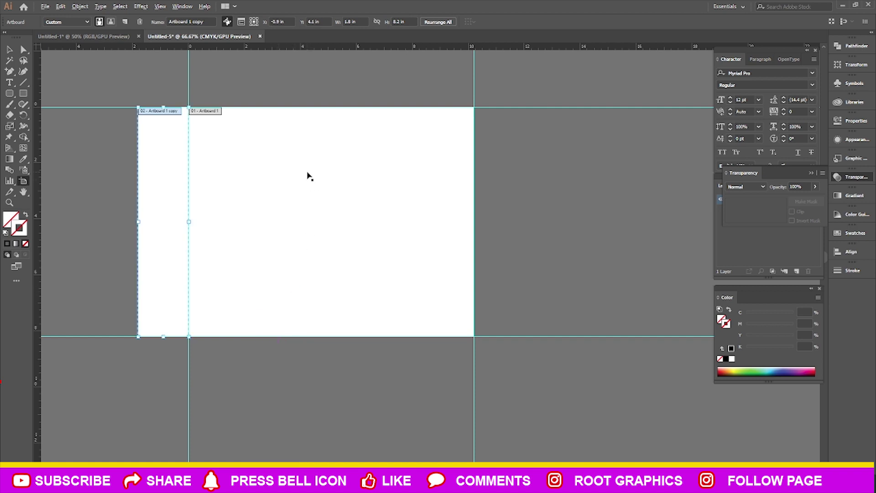
left_click_drag(308, 175, 308, 404)
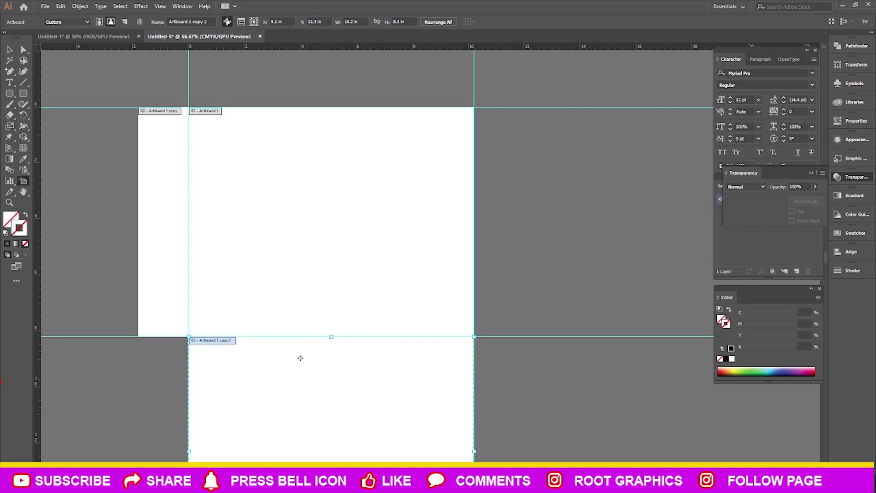
scroll(283, 136, "down", 5)
scroll(309, 74, "down", 1)
Resize the copy to 1.8 in high and set it just below the main artboard.
left_click(351, 21)
type("1.8")
key("Return")
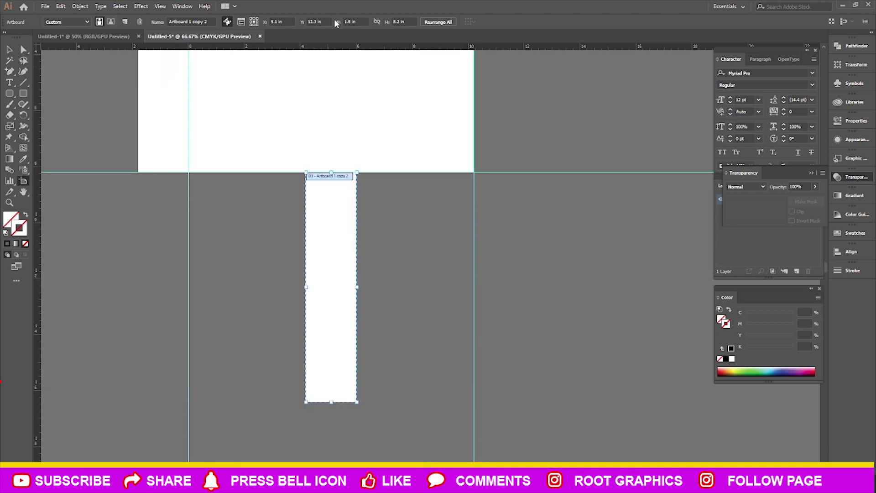
key("ctrl+z")
key("Tab")
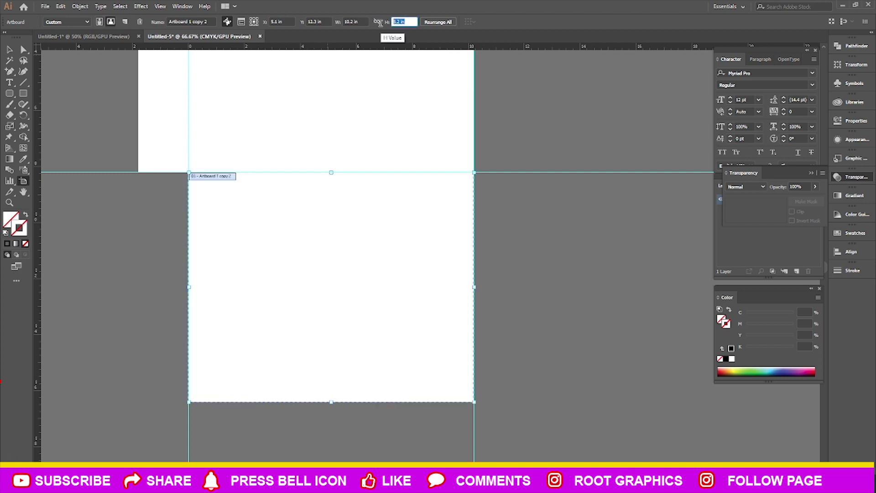
type("1.8")
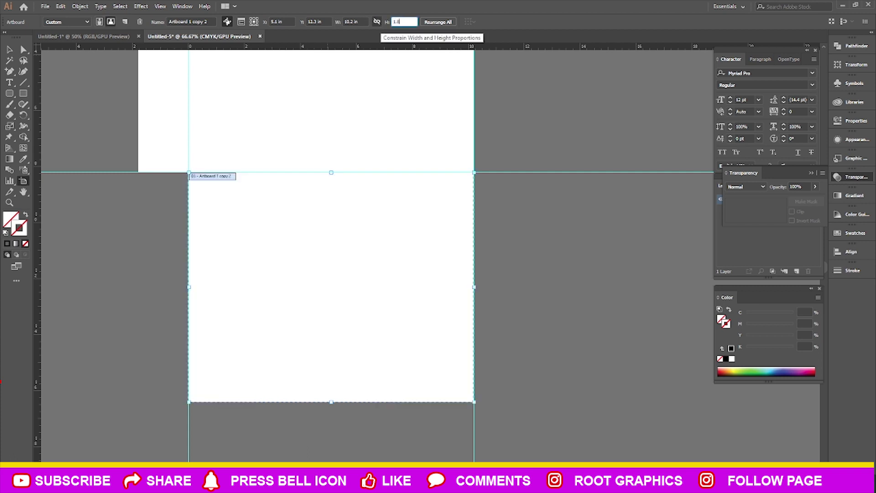
key("Return")
left_click_drag(319, 283, 324, 194)
left_click(543, 256)
Duplicate the bottom flap above the main artboard and the left side panel to the right.
key("ctrl+minus")
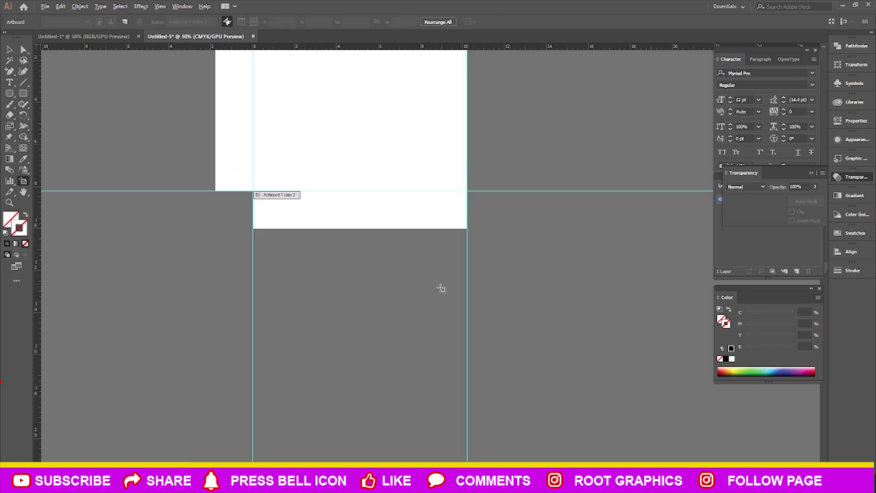
key("ctrl+minus")
scroll(387, 256, "down", 1)
scroll(386, 254, "up", 3)
scroll(395, 280, "up", 1)
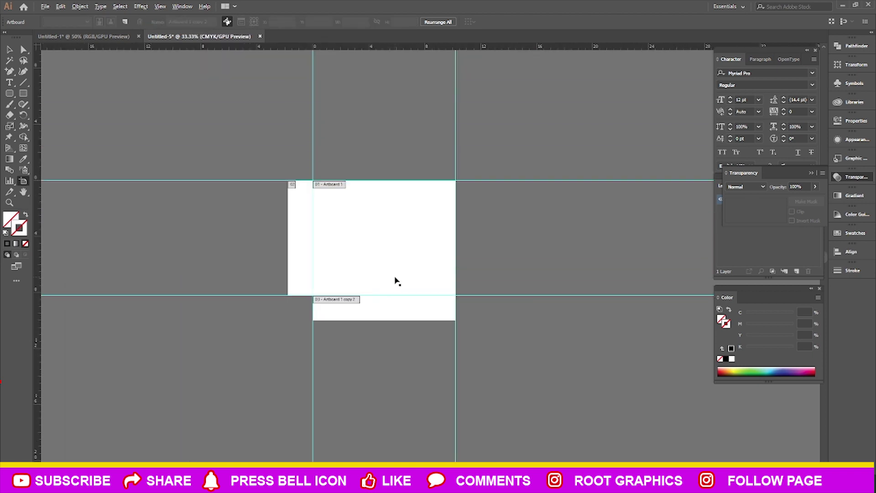
key("ctrl+plus")
mouse_move(378, 325)
left_mouse_down()
mouse_move(377, 113)
mouse_move(379, 121)
left_mouse_up()
left_click_drag(259, 229, 512, 225)
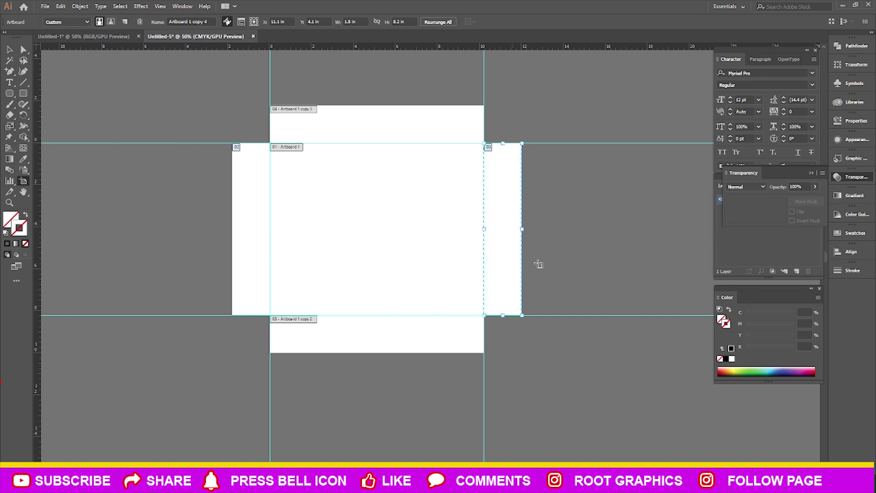
left_click(9, 50)
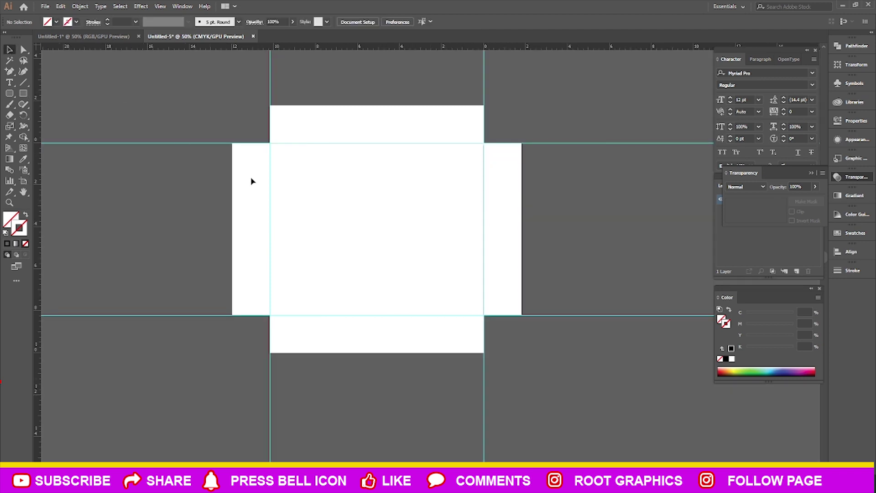
scroll(321, 312, "down", 2)
scroll(336, 291, "up", 3)
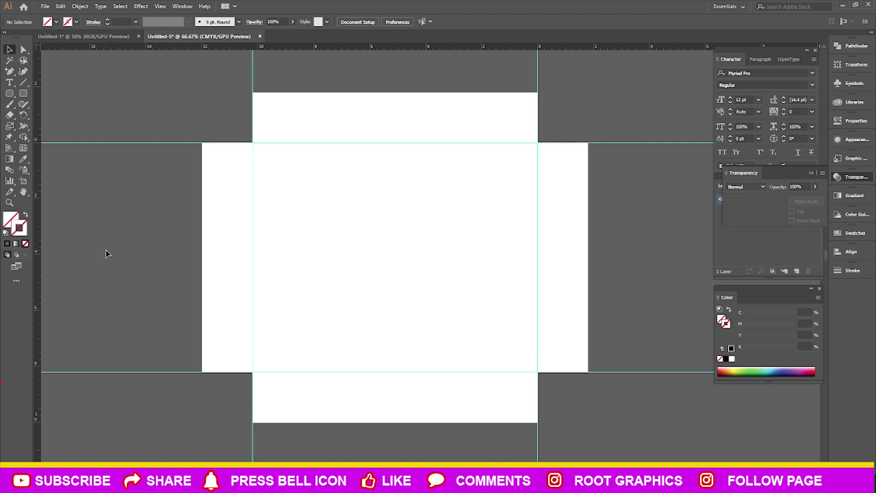
scroll(106, 250, "up", 1)
key("m")
Draw a rectangle over the main artboard between the guides, with no stroke and golden-yellow fill.
left_click_drag(252, 154, 539, 384)
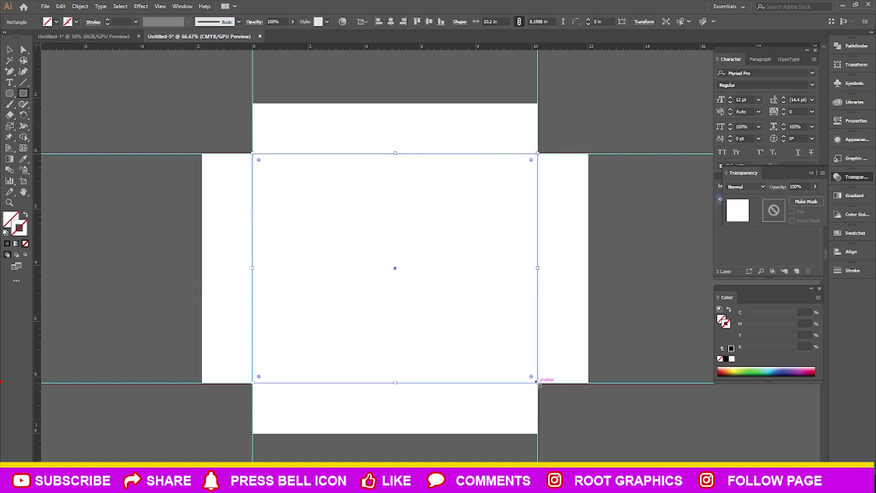
left_click(733, 370)
left_click(774, 336)
left_click(26, 244)
left_click(739, 370)
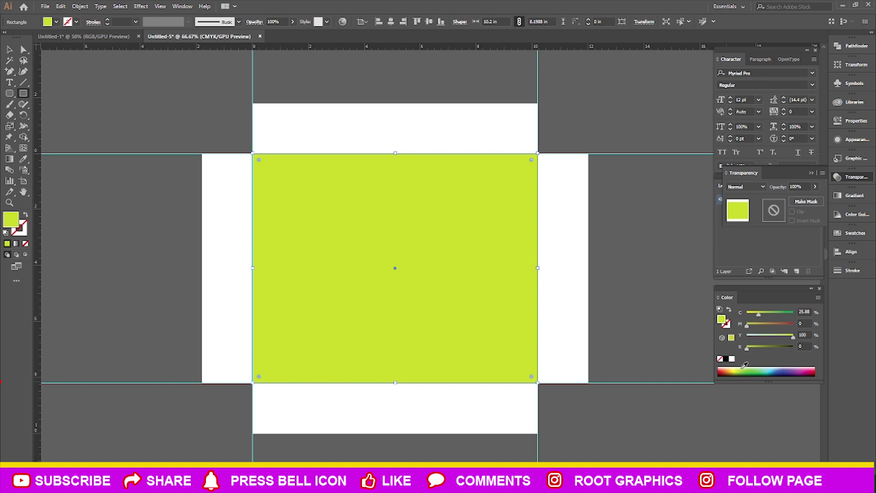
left_click(733, 368)
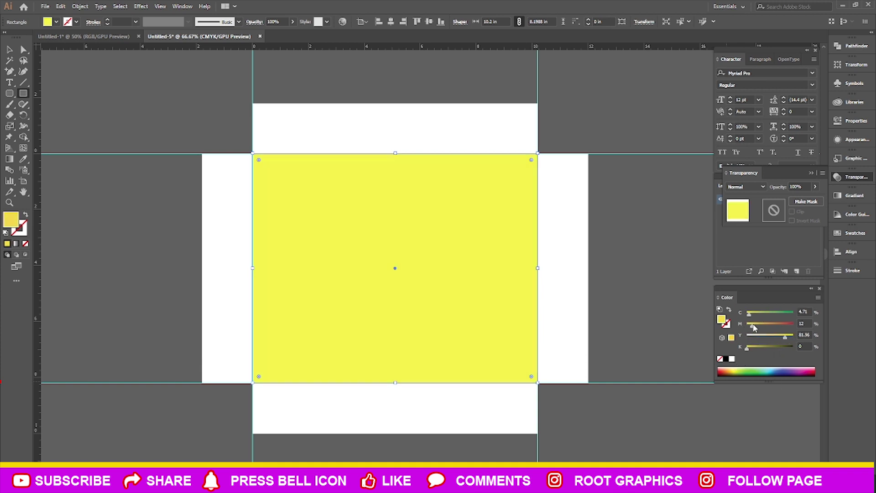
left_click(754, 323)
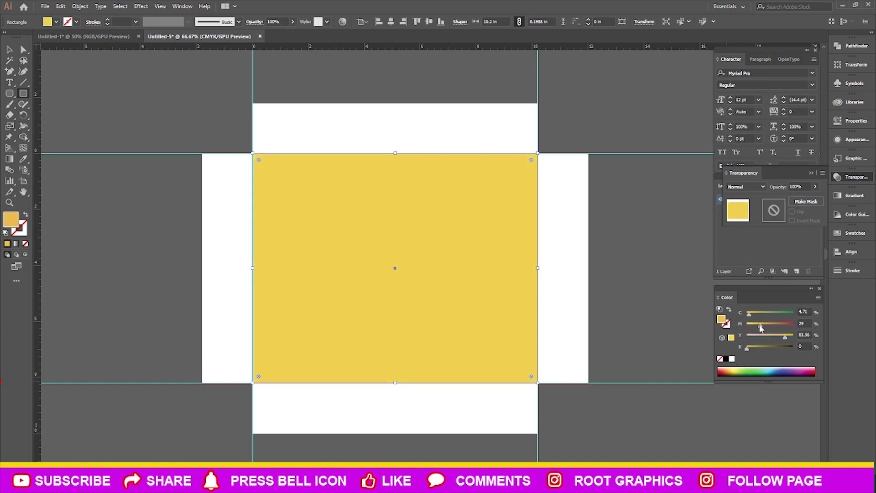
left_click_drag(753, 328, 759, 329)
left_click(9, 49)
left_click(142, 88)
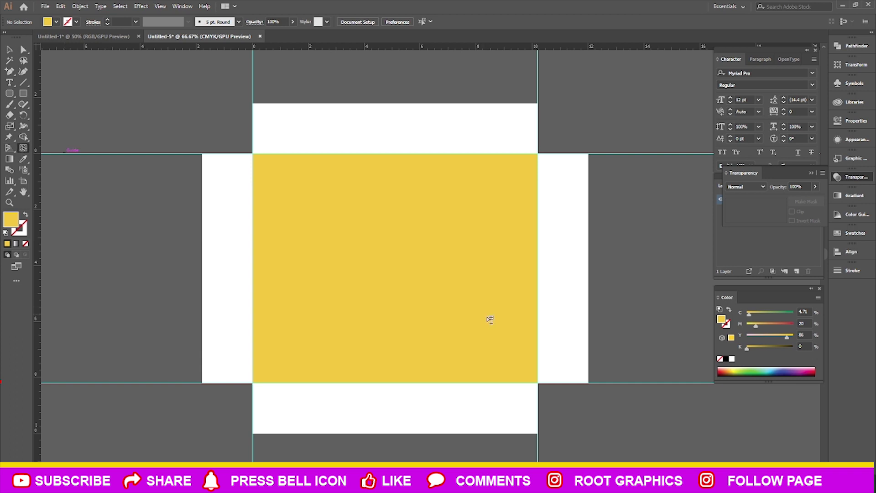
left_click(286, 239)
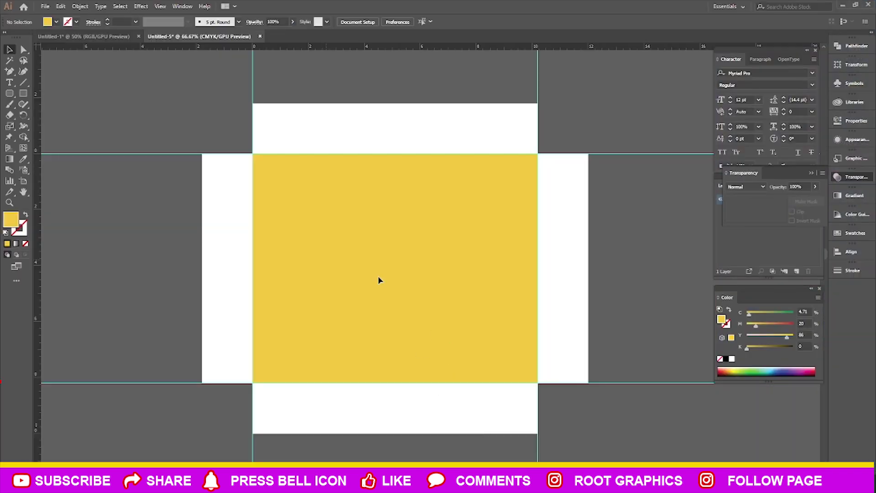
Place the gulab jamun bowl photo, scale it down and move it to the panel's lower right.
left_click_drag(190, 392, 378, 279)
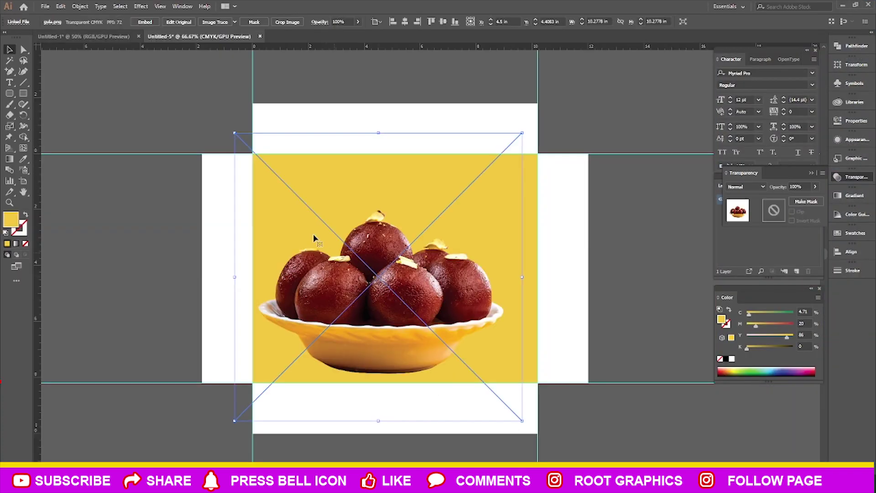
left_click_drag(522, 132, 422, 233)
mouse_move(346, 341)
left_mouse_down()
mouse_move(440, 310)
mouse_move(464, 327)
mouse_move(471, 320)
left_mouse_up()
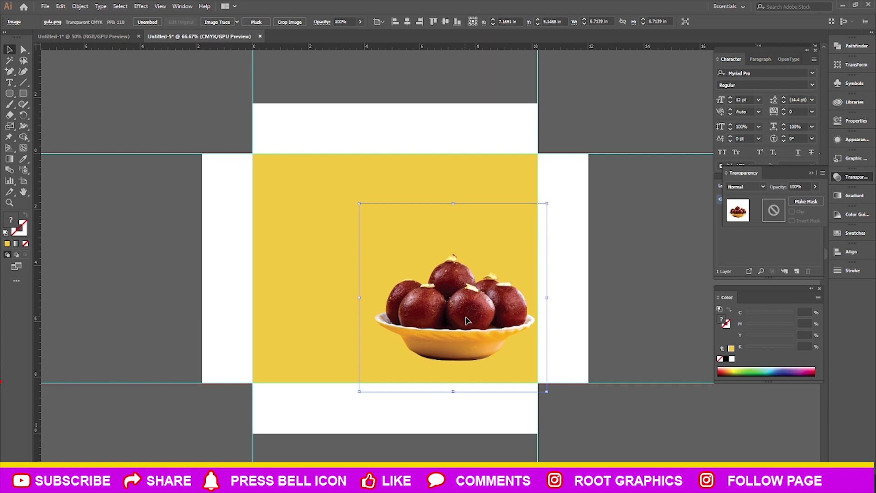
left_click(616, 435)
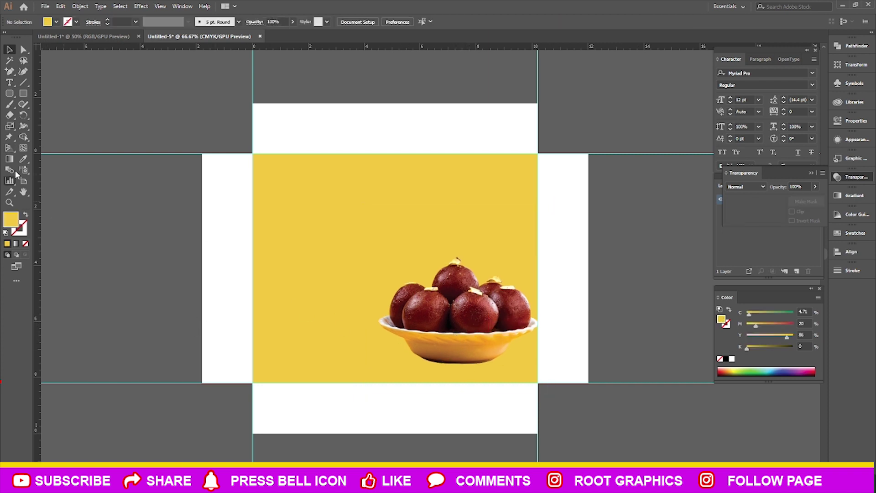
Draw a wide, flat black ellipse on the pasteboard beside the panel.
left_click_drag(10, 93, 29, 105)
left_click(29, 104)
left_click_drag(82, 284, 216, 296)
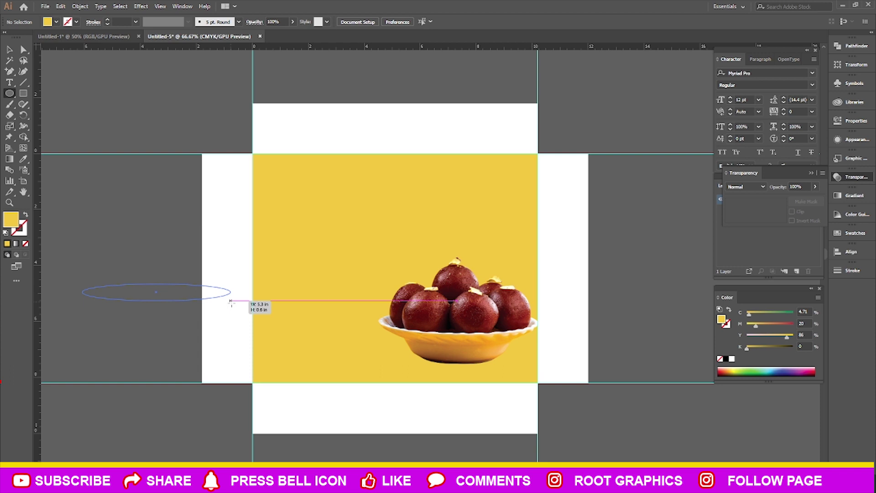
left_click_drag(217, 295, 232, 303)
left_click_drag(157, 305, 157, 307)
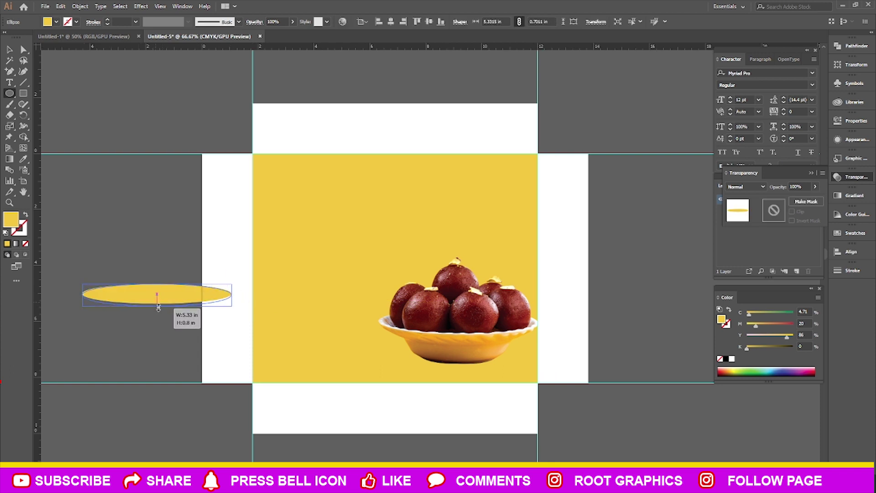
left_click(157, 283)
left_click(459, 256)
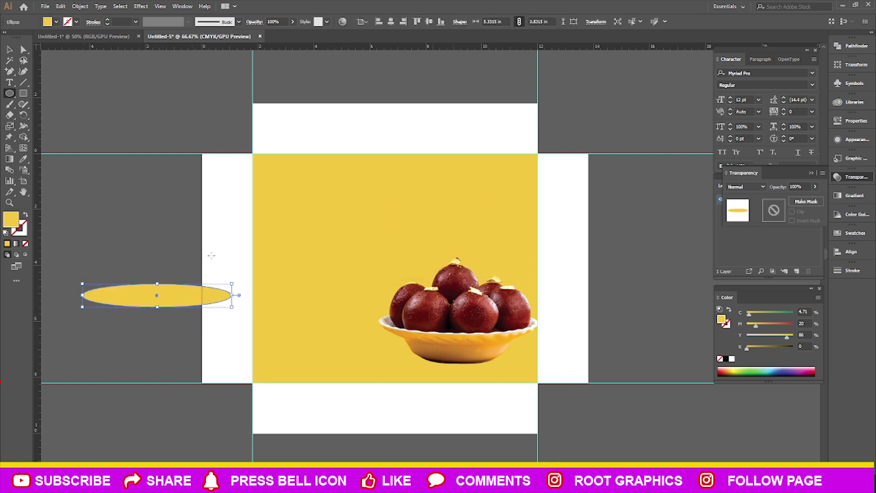
left_click(725, 359)
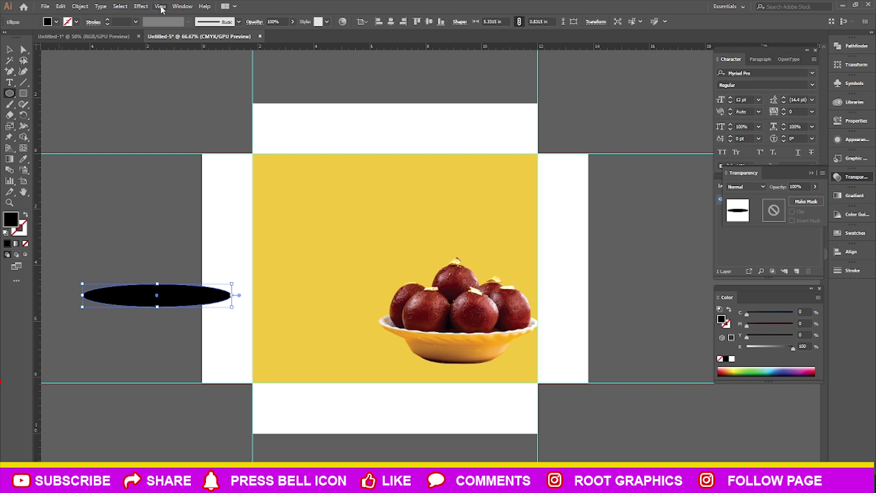
Apply a Gaussian Blur to the black ellipse.
left_click(80, 6)
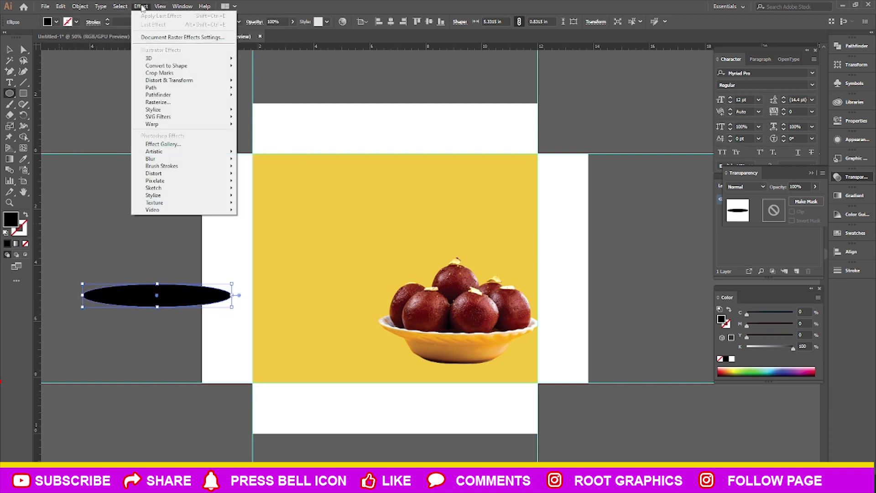
left_click(255, 163)
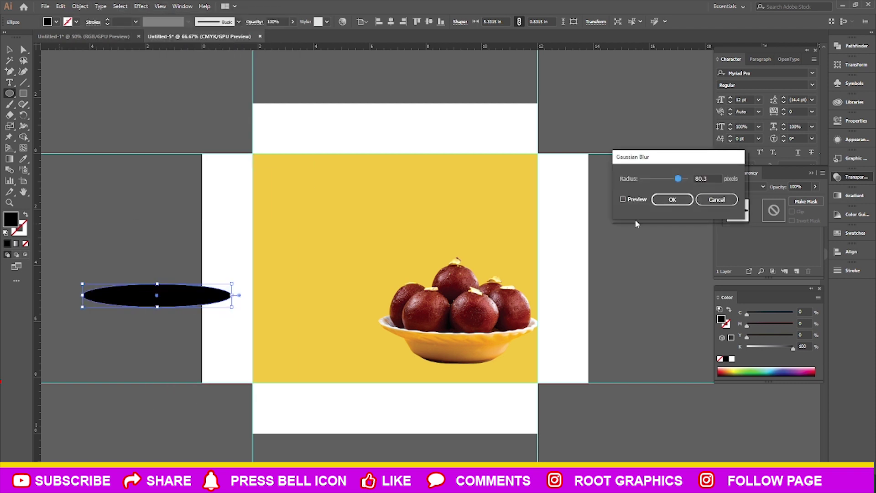
left_click(624, 199)
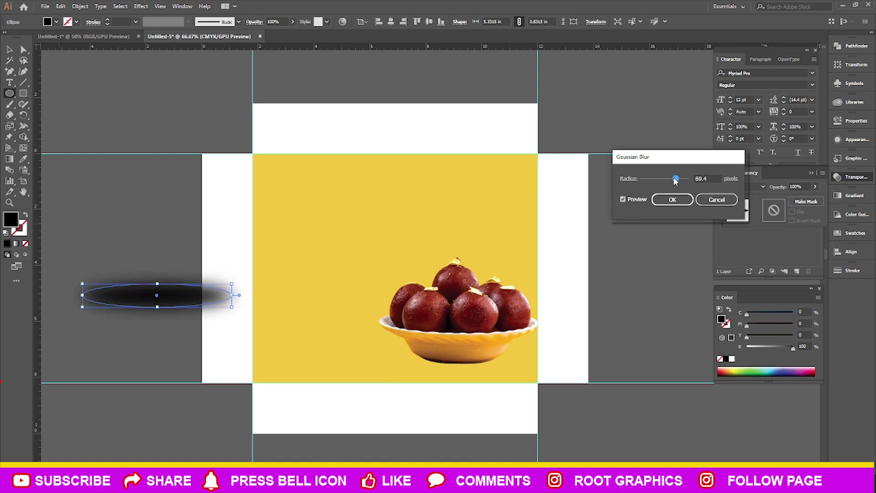
left_click(672, 200)
Place the blurred shadow behind the bowl at Multiply 52% and lock both bowl and shadow.
left_click(10, 47)
left_click_drag(161, 294, 462, 358)
key("ctrl+shift+a")
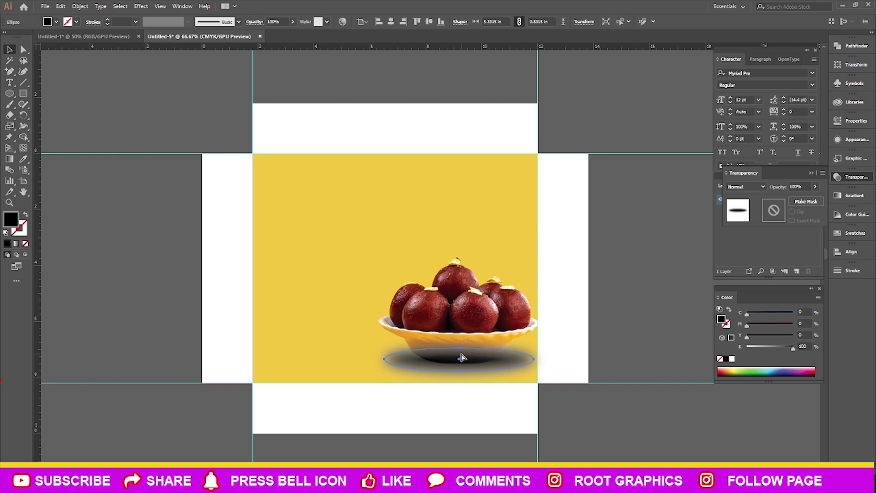
key("ctrl+[")
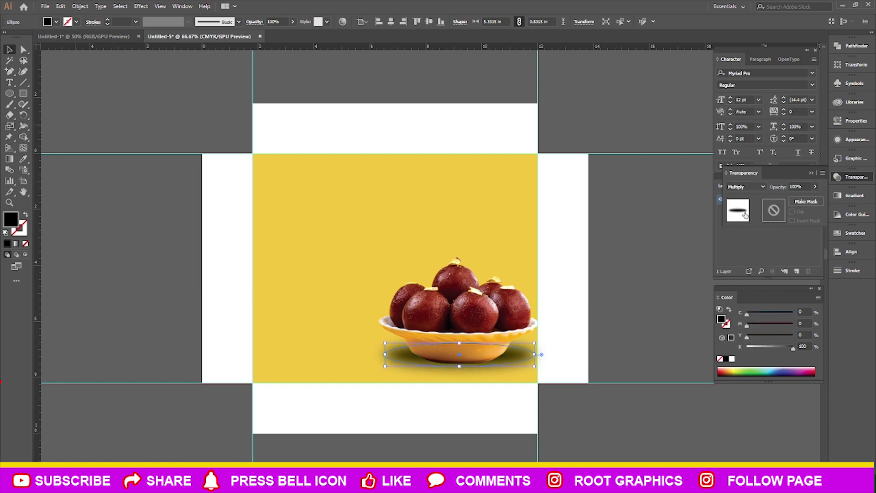
left_click_drag(814, 186, 794, 201)
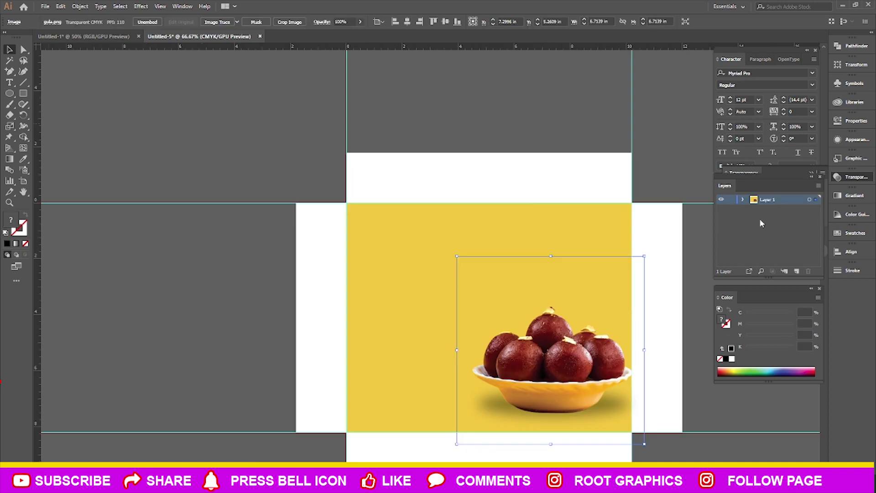
left_click(731, 209)
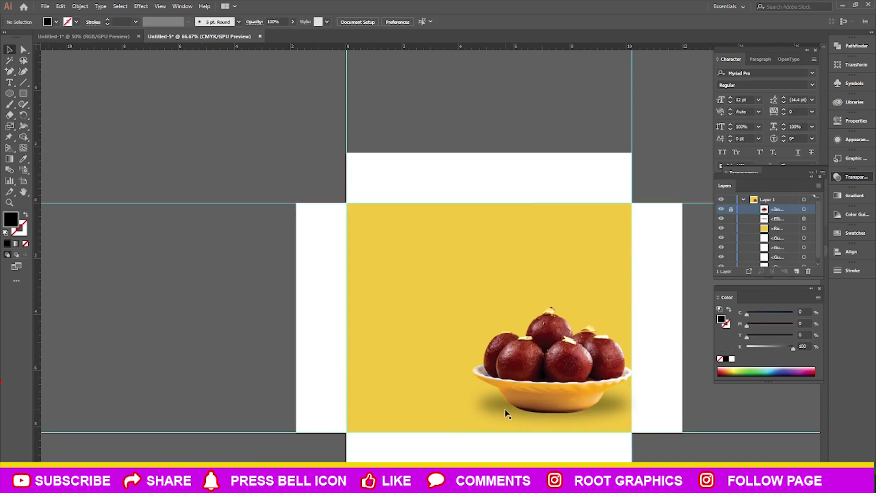
left_click(731, 219)
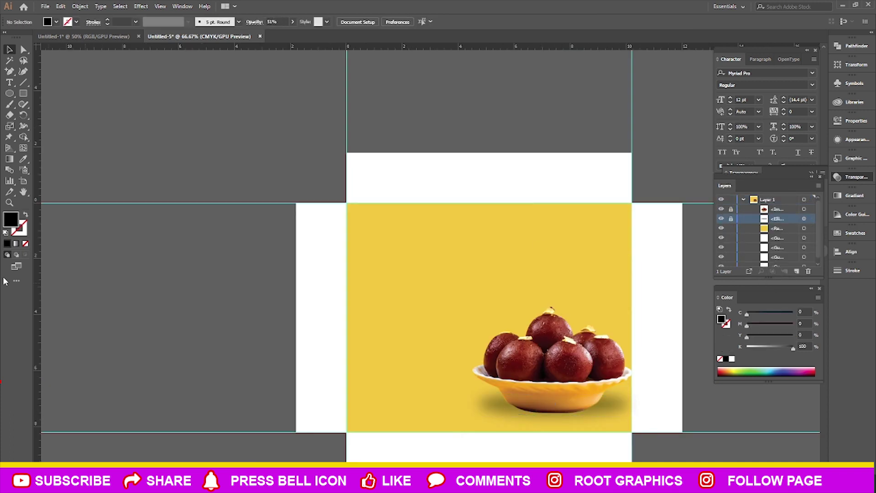
Add a gradient mesh point at the yellow panel's lower right and colour it pale yellow.
left_click(23, 148)
left_click(549, 399)
key("ctrl+z")
left_click(576, 415)
left_click(735, 368)
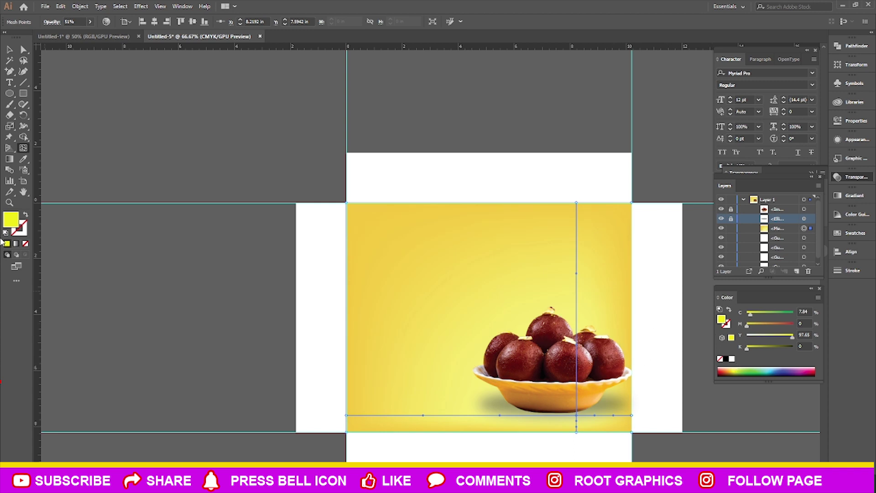
mouse_move(767, 324)
left_mouse_down()
mouse_move(791, 327)
mouse_move(746, 325)
mouse_move(739, 317)
left_mouse_up()
left_click_drag(764, 349, 750, 350)
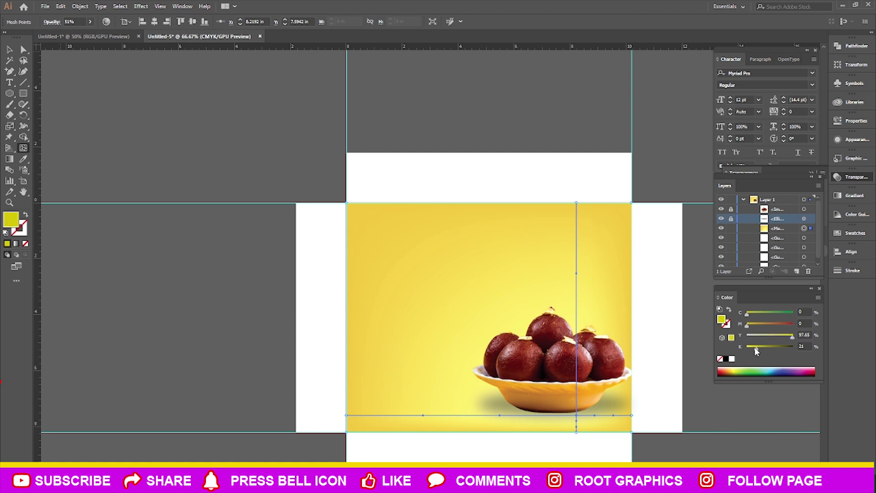
left_click(739, 370)
left_click(730, 367)
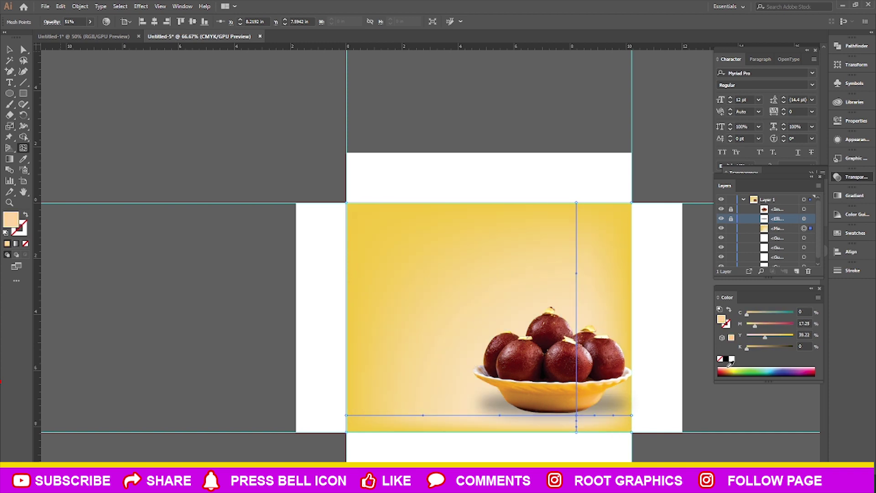
left_click_drag(754, 329, 792, 339)
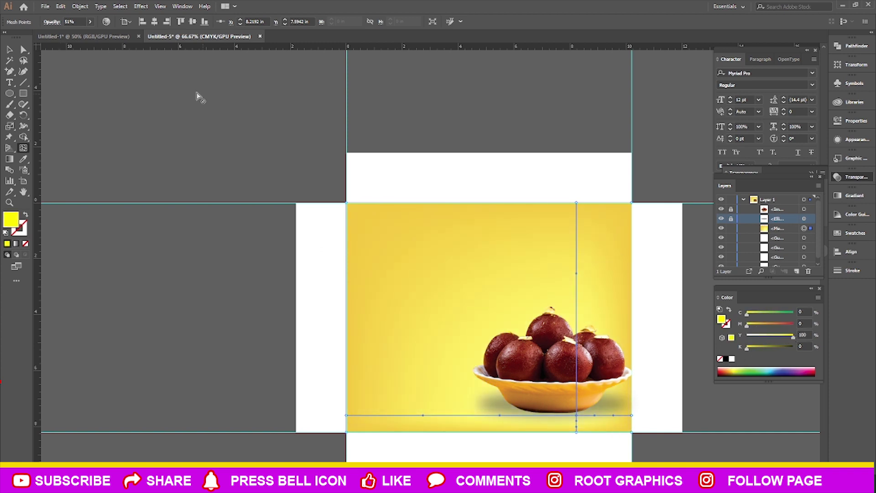
Draw a rectangle across the panel's lower part and fill it pale yellow.
key("v")
left_click(143, 105)
scroll(358, 234, "down", 3)
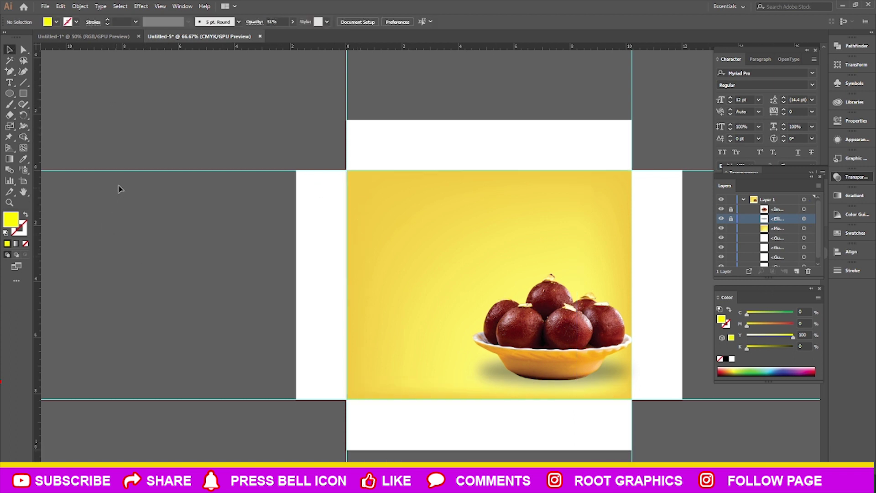
key("ctrl+minus")
key("ctrl+plus")
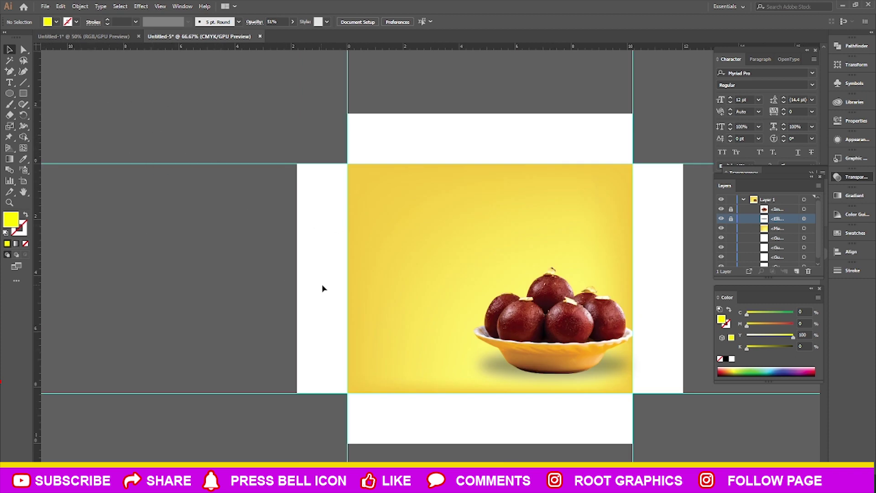
left_click(24, 93)
left_click_drag(348, 306, 632, 393)
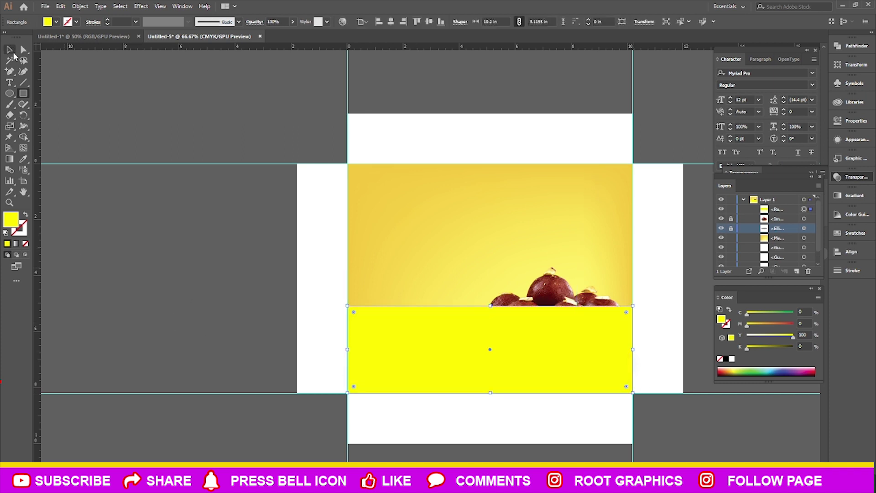
mouse_move(760, 327)
left_mouse_down()
mouse_move(776, 328)
mouse_move(760, 331)
left_mouse_up()
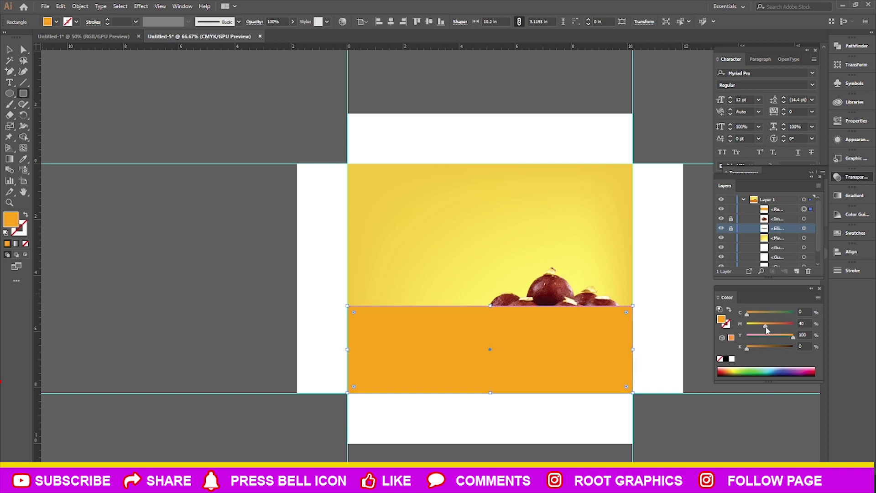
left_click(766, 370)
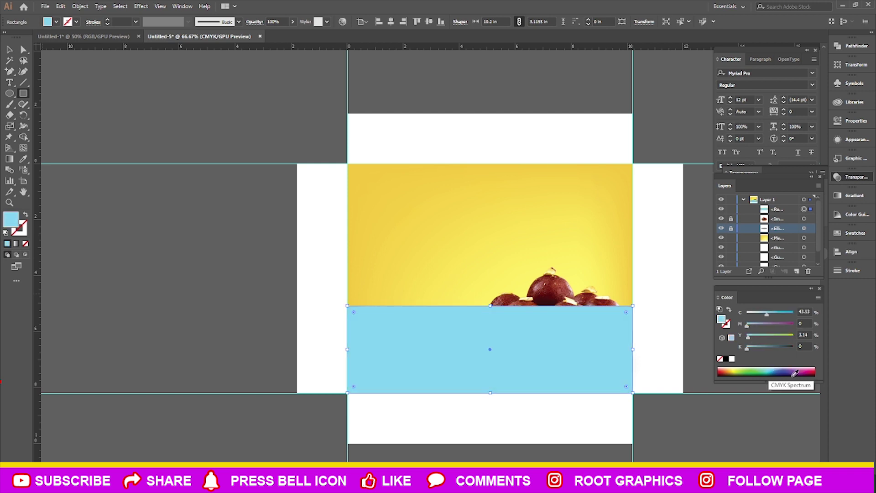
left_click(731, 359)
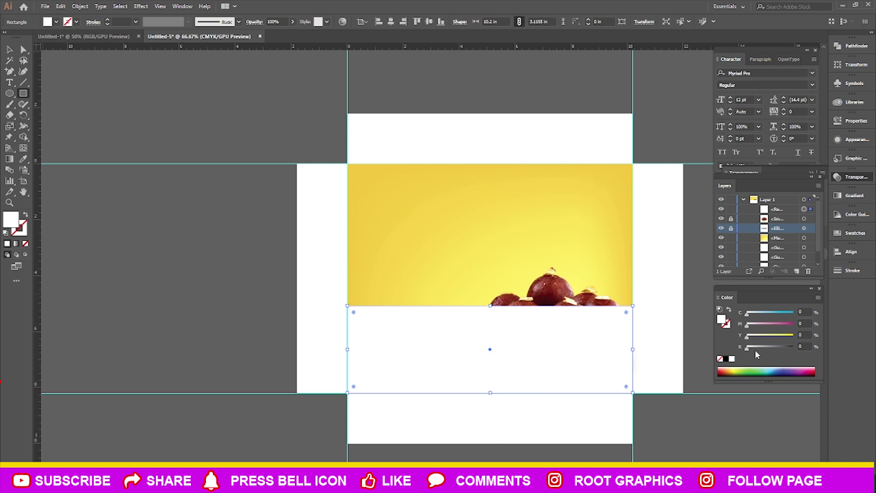
mouse_move(765, 340)
left_mouse_down()
mouse_move(794, 339)
mouse_move(780, 340)
left_mouse_up()
left_click_drag(751, 313, 747, 313)
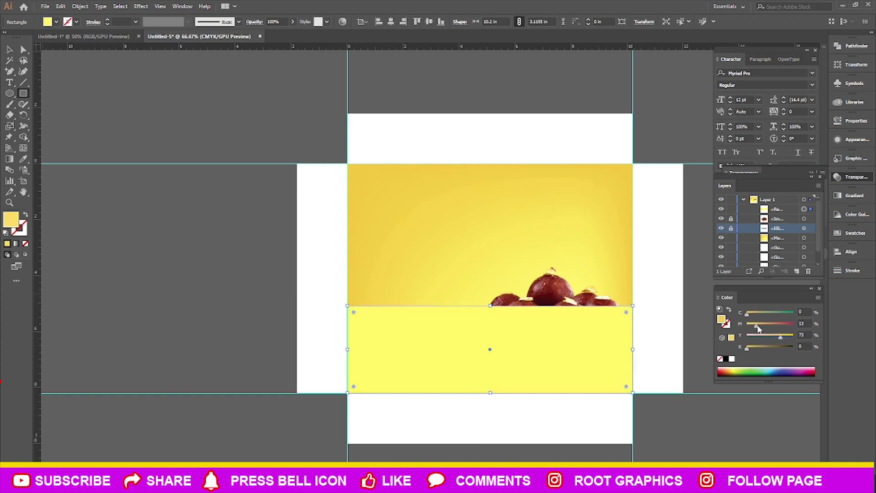
Get Direct Selection and the Pen tool ready and zoom in on the band's top edge.
left_click(23, 49)
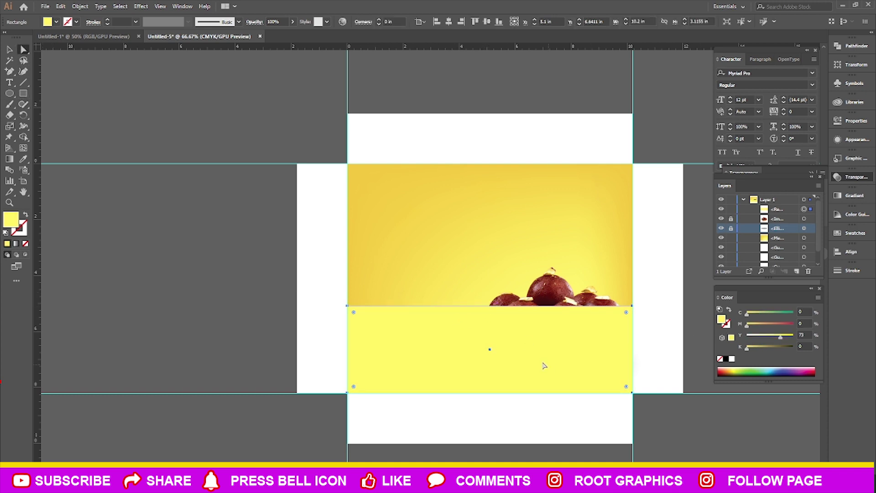
key("p")
key("ctrl+plus")
key("ctrl+plus")
Pull the band's top-middle anchor down into a smooth deep swoop and send it behind the bowl.
key("a")
scroll(469, 303, "down", 4)
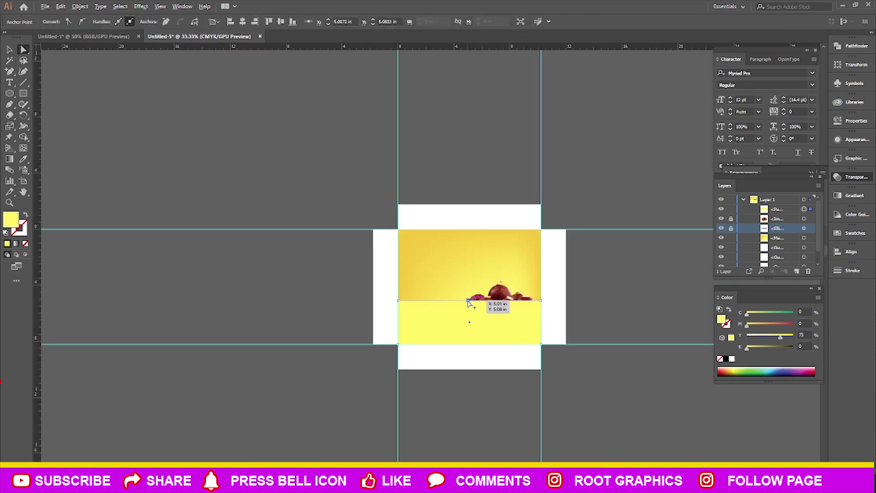
left_click_drag(469, 301, 479, 332)
scroll(478, 332, "up", 2)
scroll(485, 332, "up", 1)
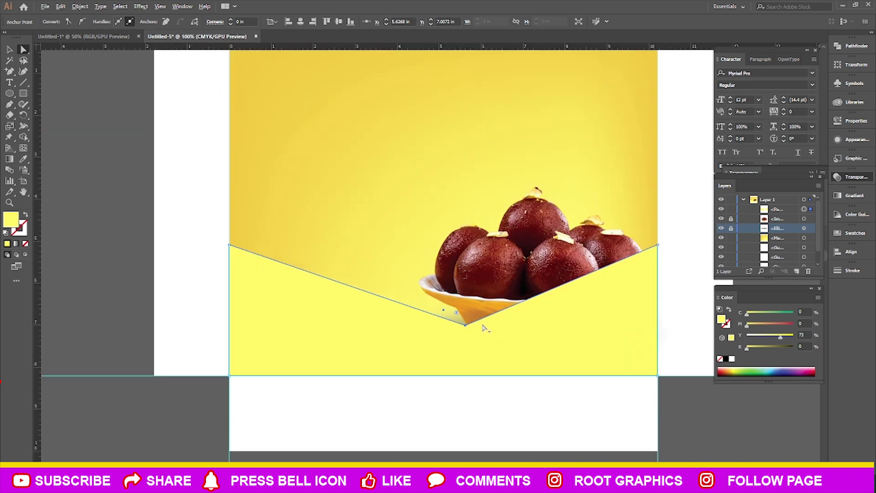
scroll(484, 333, "up", 1)
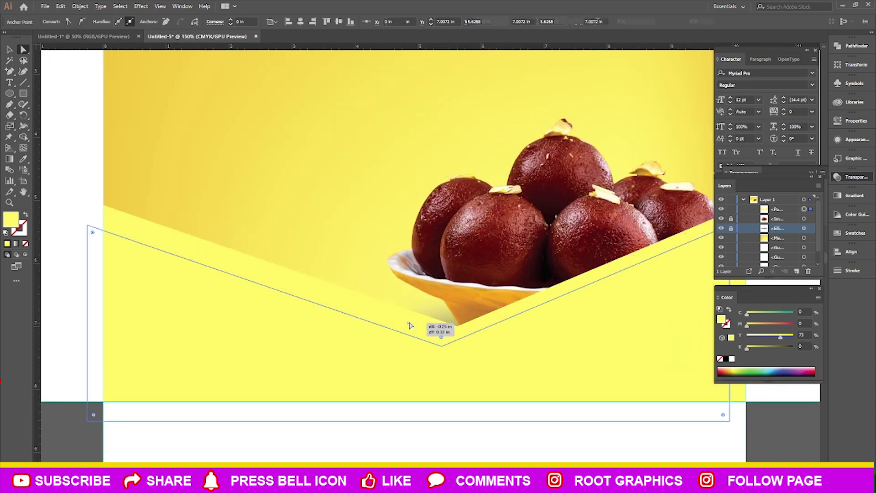
left_click(459, 327)
mouse_move(458, 328)
left_mouse_down()
mouse_move(679, 322)
mouse_move(593, 291)
left_mouse_up()
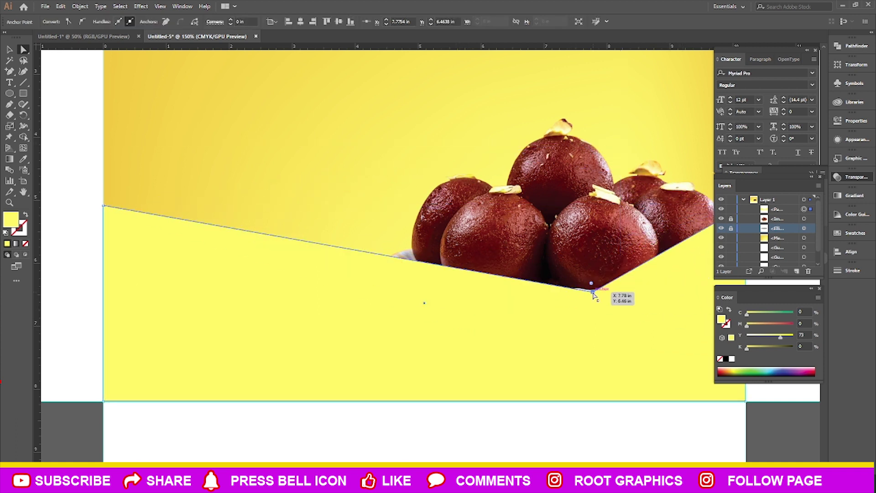
left_click(72, 21)
mouse_move(470, 312)
left_mouse_down()
mouse_move(528, 403)
mouse_move(514, 406)
left_mouse_up()
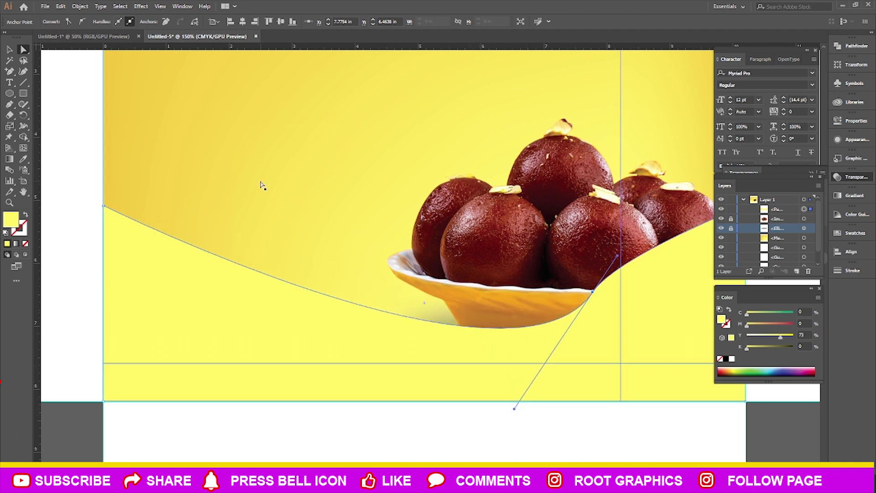
scroll(250, 207, "down", 2)
left_click(9, 49)
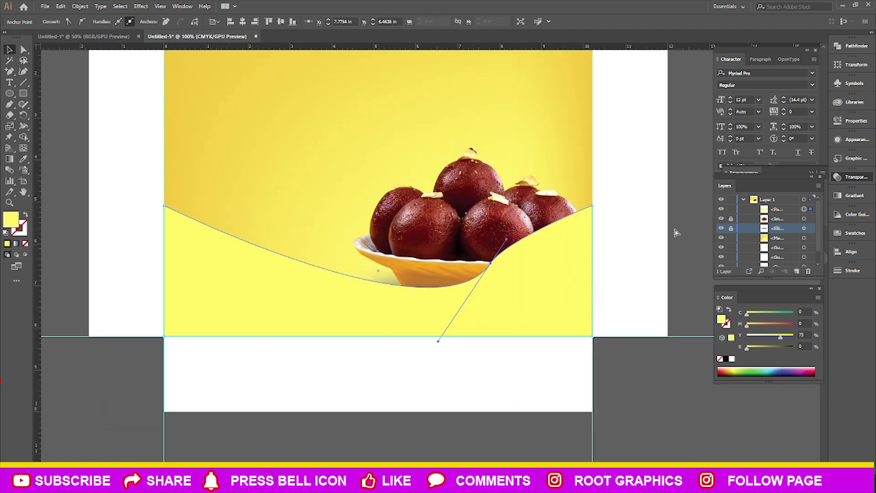
key("ctrl+[")
key("ctrl+[")
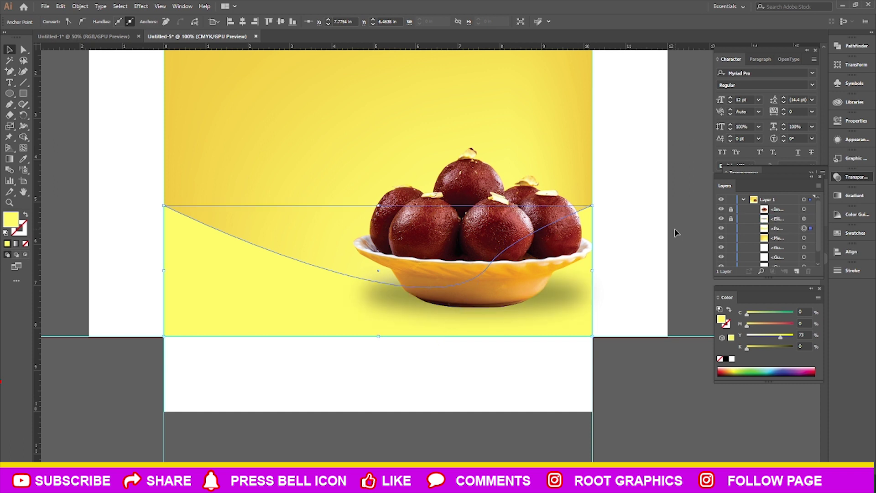
Paste a wave copy behind the yellow band, colour it red, nudge it down and rotate slightly.
key("ctrl+v")
mouse_move(505, 221)
left_mouse_down()
mouse_move(456, 290)
mouse_move(463, 290)
left_mouse_up()
key("ctrl+[")
key("ctrl+[")
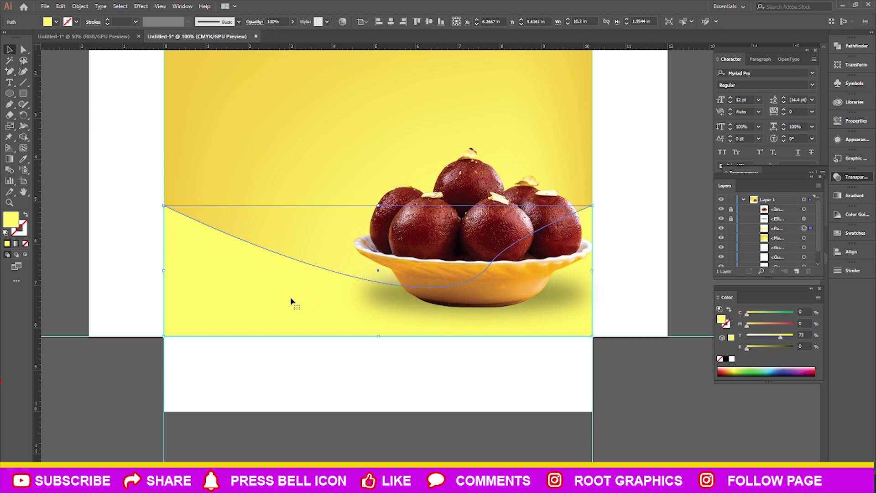
left_click_drag(174, 260, 176, 239)
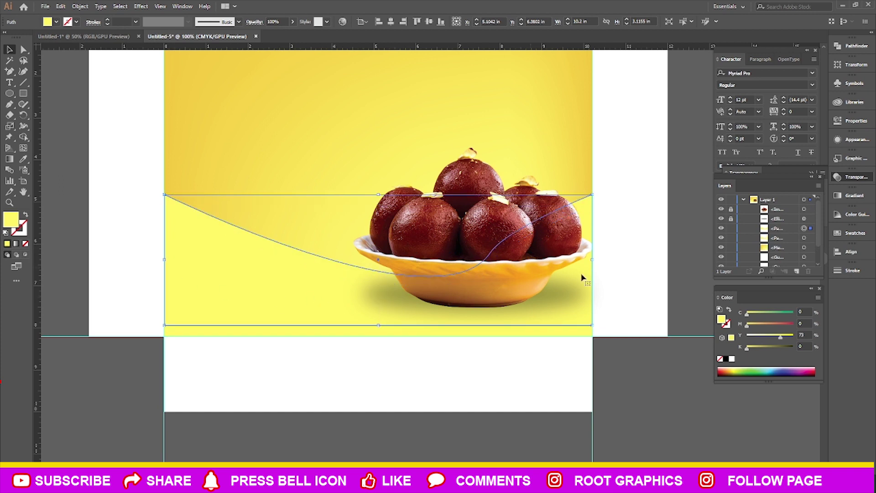
left_click_drag(751, 328, 771, 327)
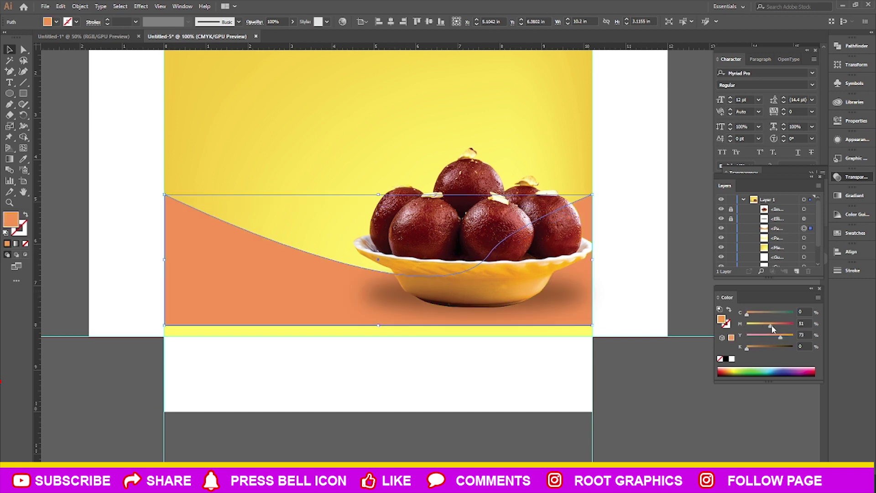
key("ctrl+bracketleft")
key("ctrl+bracketleft")
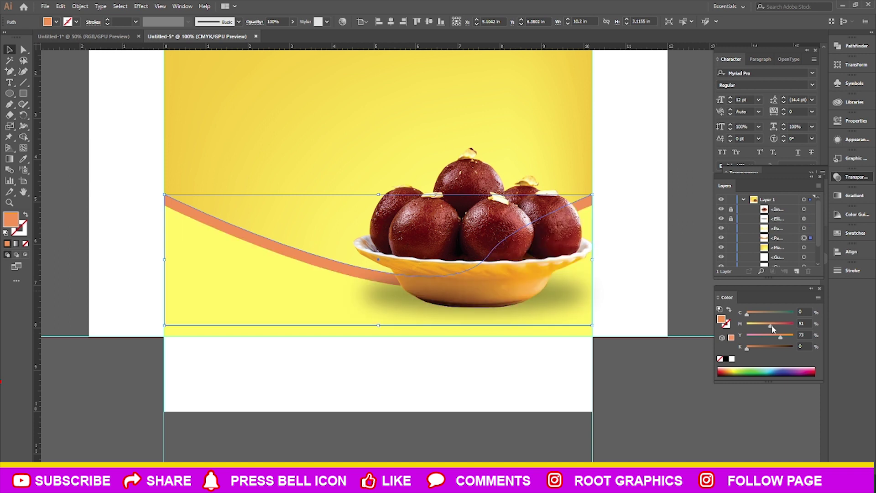
left_click_drag(772, 329, 784, 326)
key("Down")
key("Down")
key("Down")
key("Down")
key("Down")
key("Down")
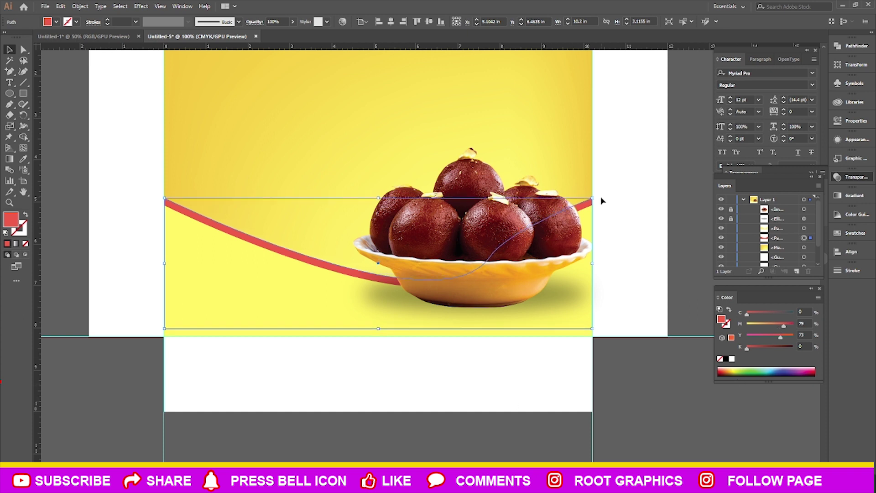
left_click_drag(596, 194, 607, 218)
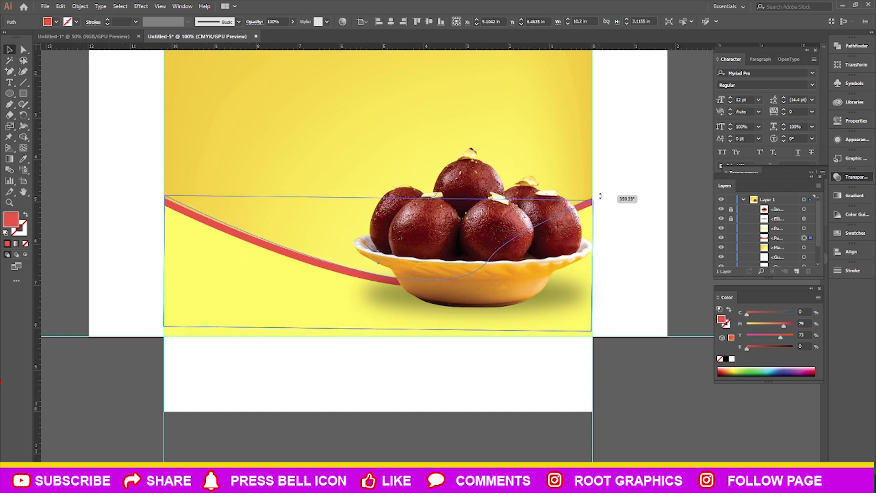
left_click(128, 251)
key("ctrl+minus")
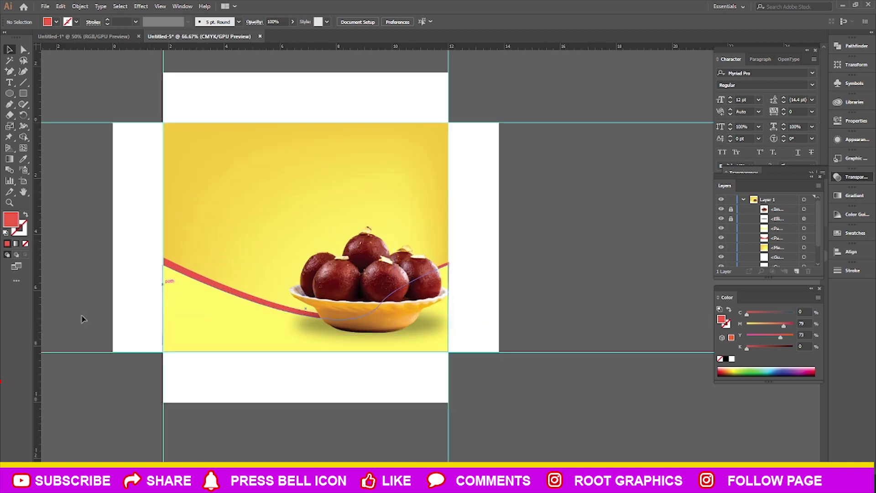
Bring the large black mandala from Untitled-1 into the box document.
left_click(84, 36)
left_click(347, 201)
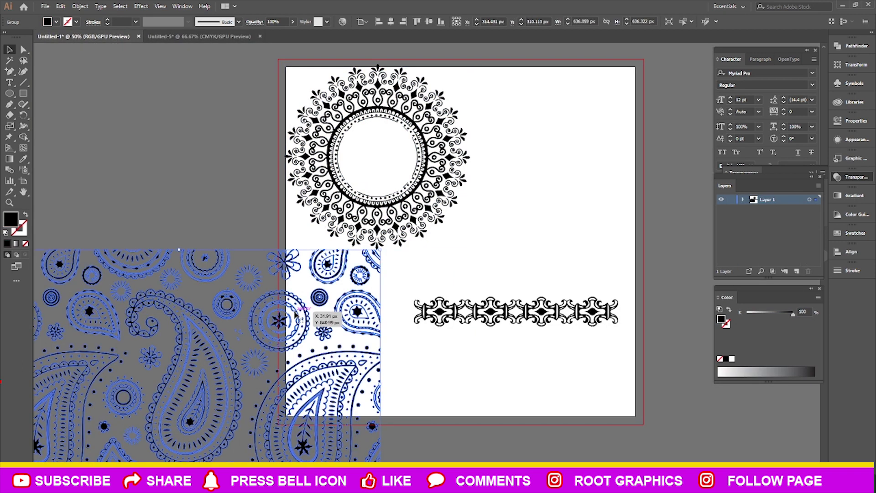
left_click_drag(362, 214, 260, 172)
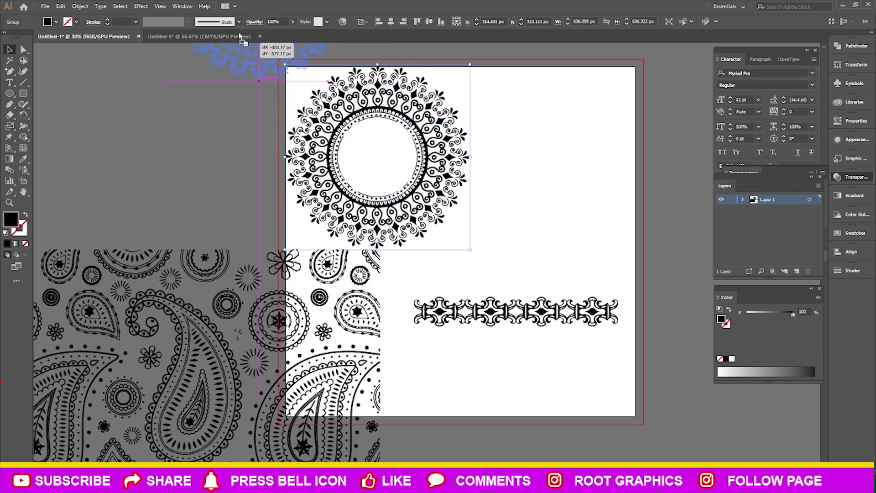
left_click(506, 251)
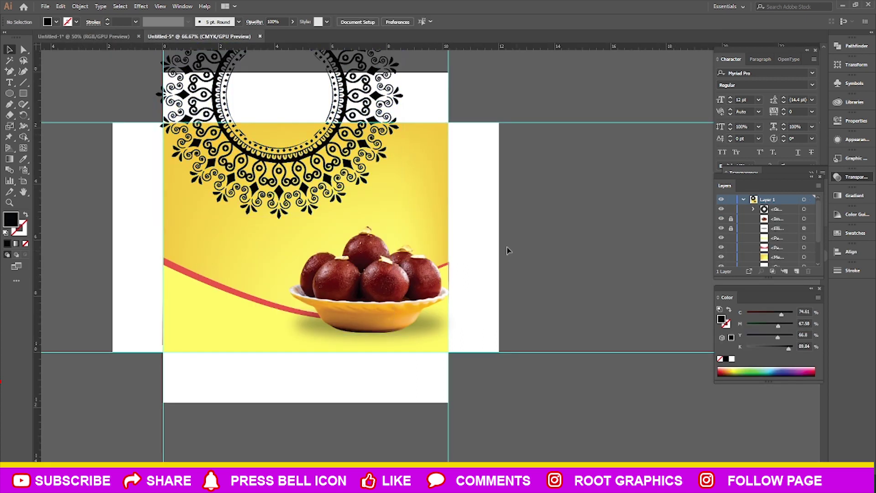
Recolour the mandala magenta with the Color panel, undoing a shade tweak.
left_click(347, 162)
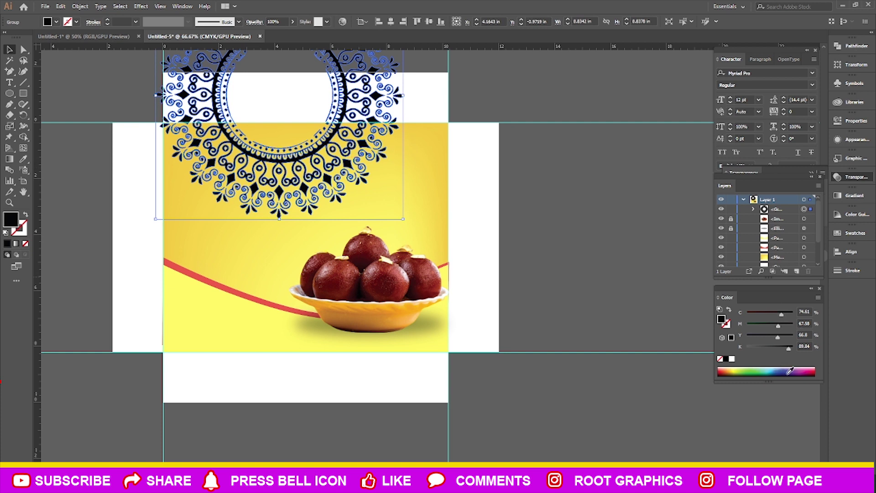
left_click(810, 368)
left_click(614, 275)
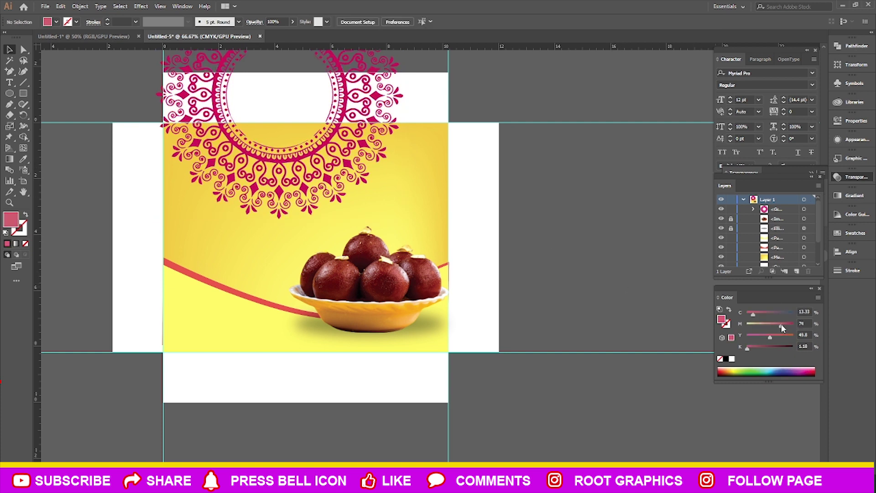
left_click_drag(785, 323, 778, 324)
key("ctrl+z")
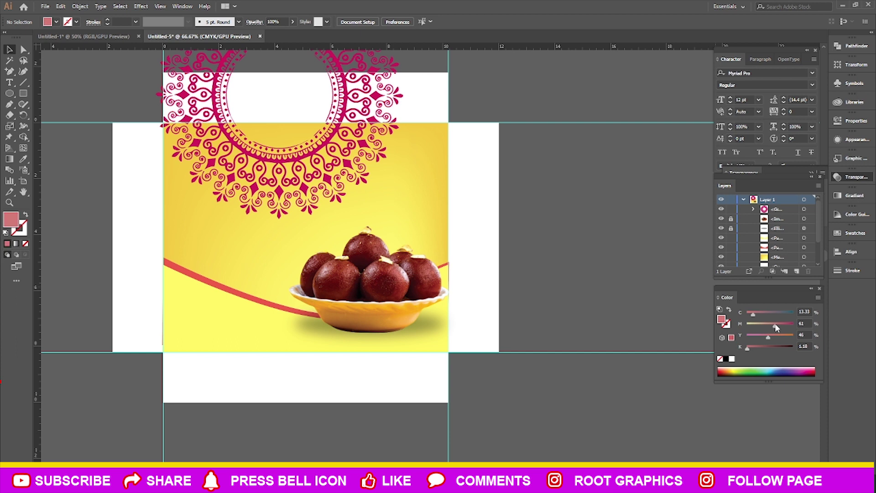
key("ctrl+z")
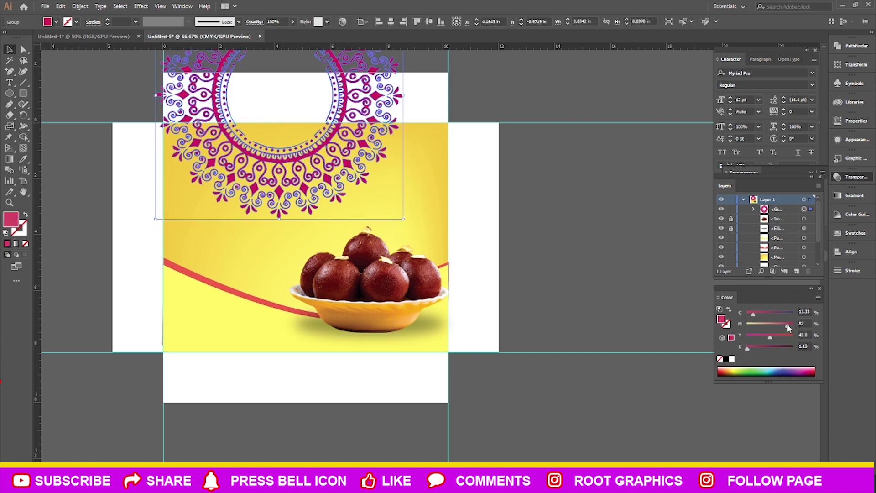
left_click(600, 232)
key("ctrl+z")
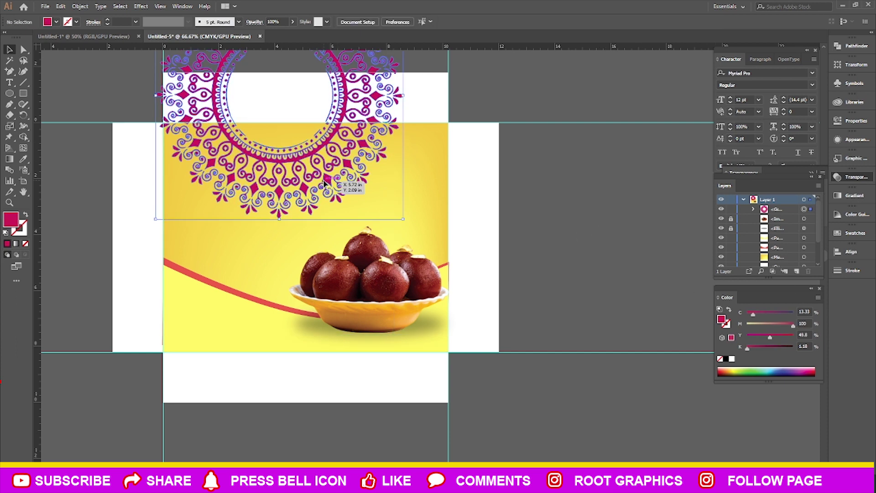
scroll(333, 191, "down", 2)
scroll(333, 191, "up", 1)
Shrink the magenta mandala and place it over the front panel's top-left corner.
scroll(394, 134, "down", 1)
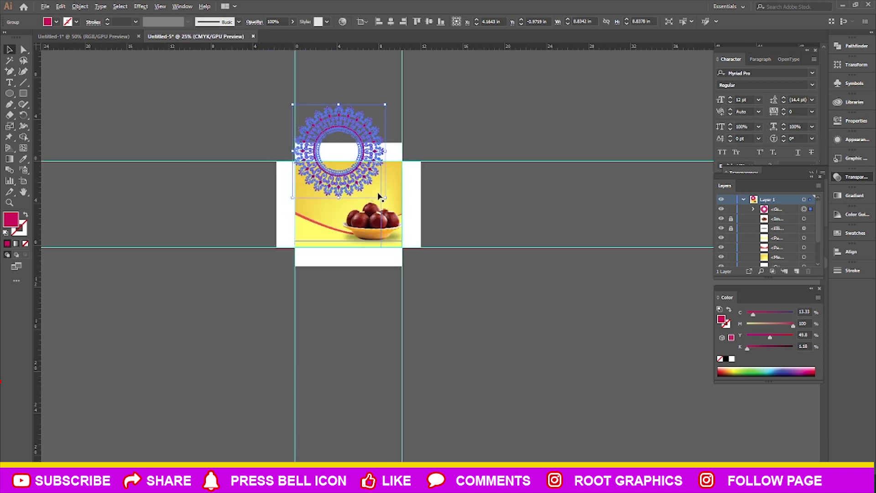
scroll(394, 134, "up", 1)
left_click_drag(404, 97, 329, 165)
scroll(292, 242, "up", 2)
mouse_move(328, 249)
left_mouse_down()
mouse_move(326, 295)
mouse_move(259, 253)
left_mouse_up()
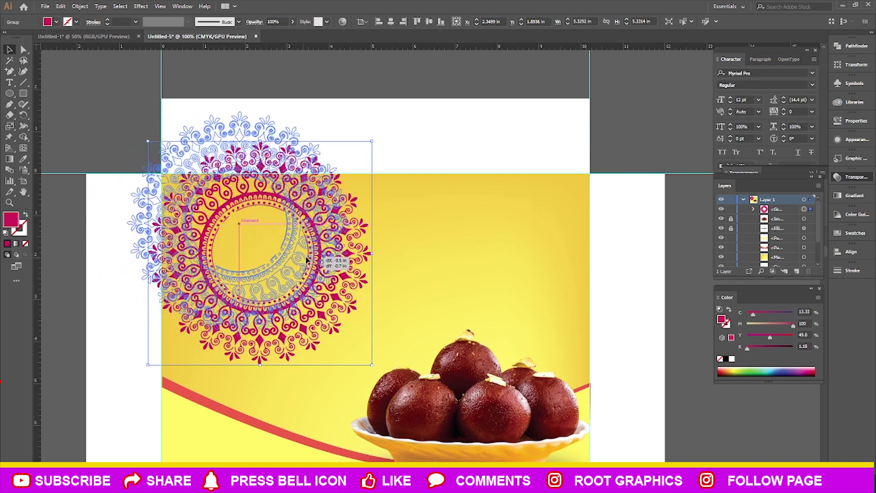
mouse_move(260, 257)
left_mouse_down()
mouse_move(292, 263)
mouse_move(285, 260)
left_mouse_up()
left_click(134, 131)
key("ctrl+minus")
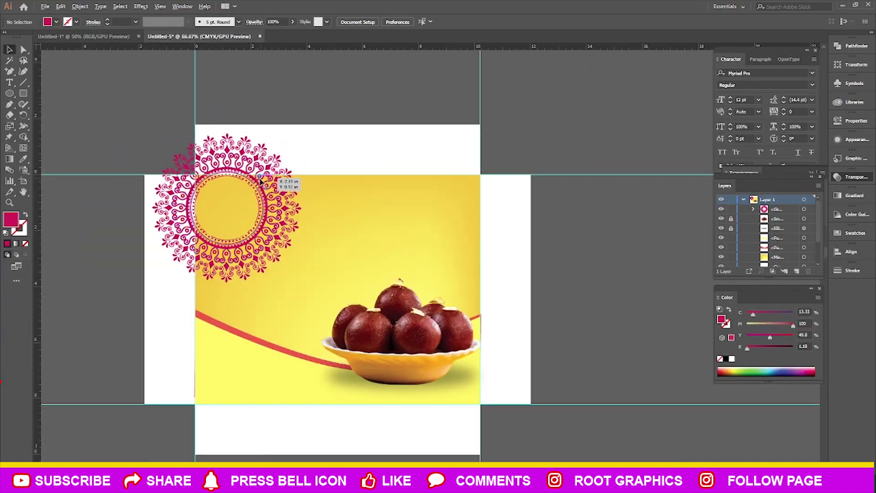
mouse_move(269, 197)
left_mouse_down()
mouse_move(219, 188)
mouse_move(240, 178)
left_mouse_up()
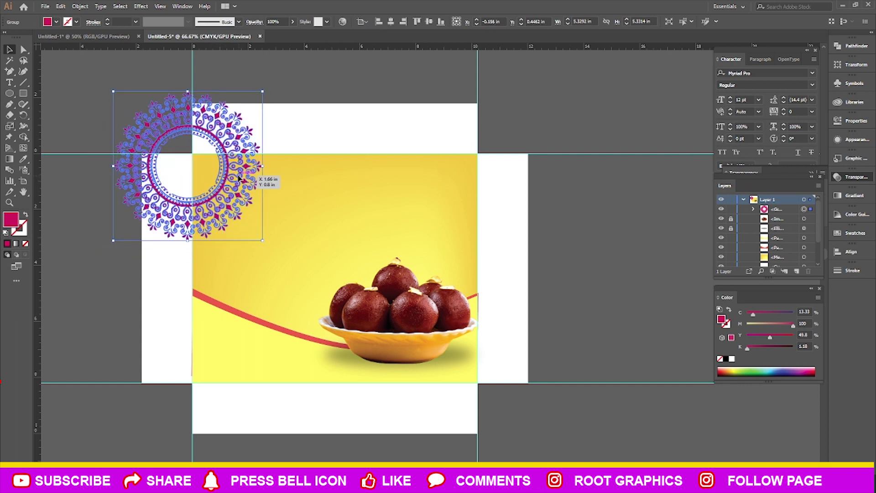
Place a copy of the mandala at the front panel's top-right corner.
left_click_drag(240, 178, 499, 202)
left_click(81, 304)
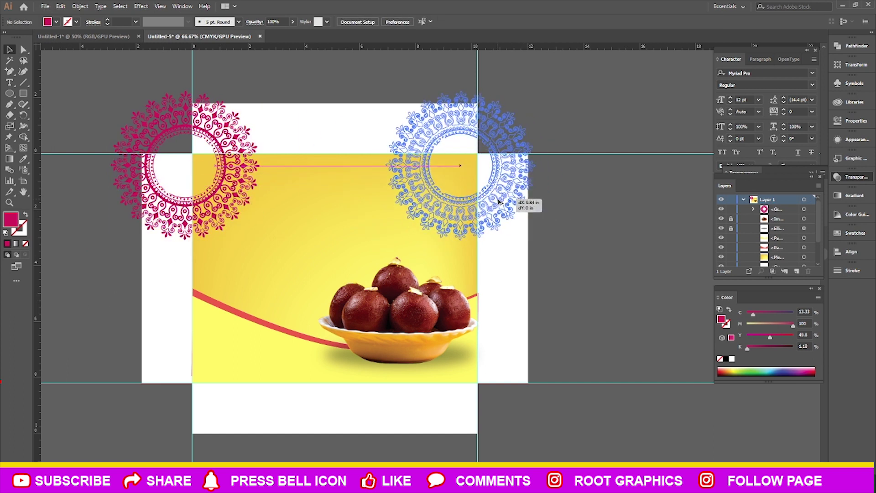
left_click_drag(499, 202, 508, 202)
left_click(624, 227)
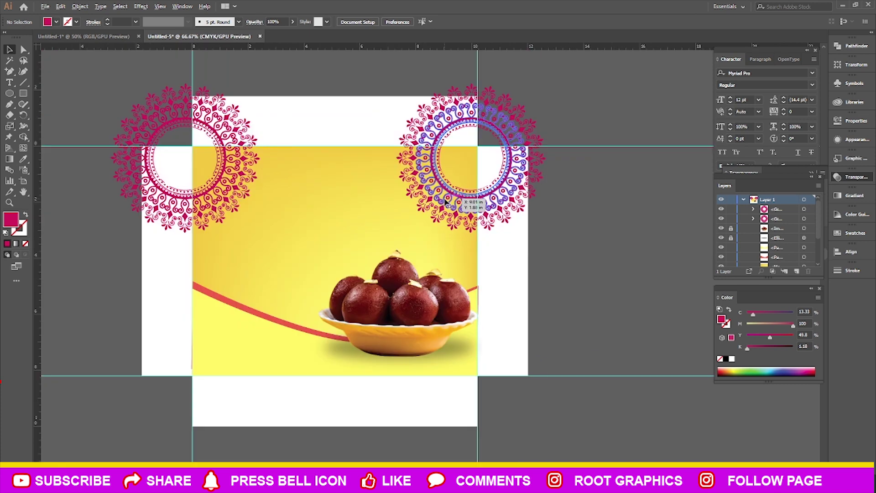
left_click(95, 40)
Bring in the ornament border, colour it the mandala's pink, and move it to the top edge.
left_click_drag(429, 160, 332, 211)
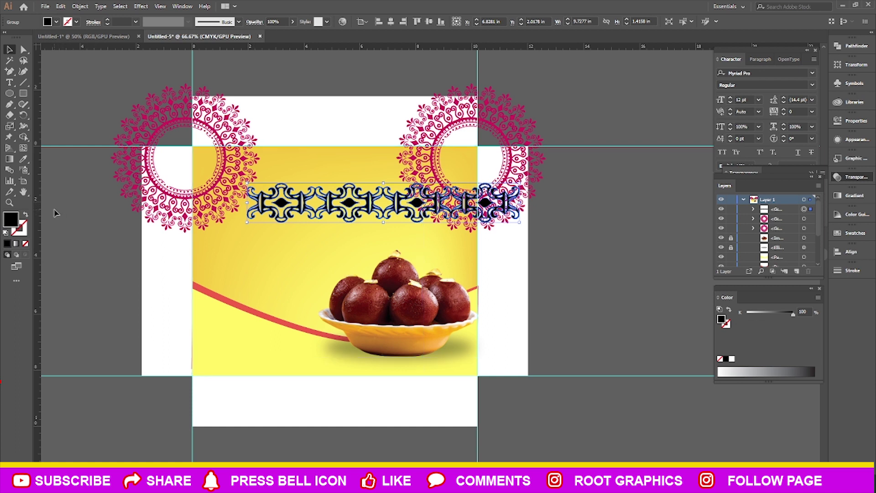
scroll(233, 195, "up", 2)
left_click(232, 194)
key("v")
key("ctrl+0")
left_click_drag(388, 244, 390, 201)
Paste the blue paisley pattern, then scale and position it over the yellow panel.
left_click(237, 22)
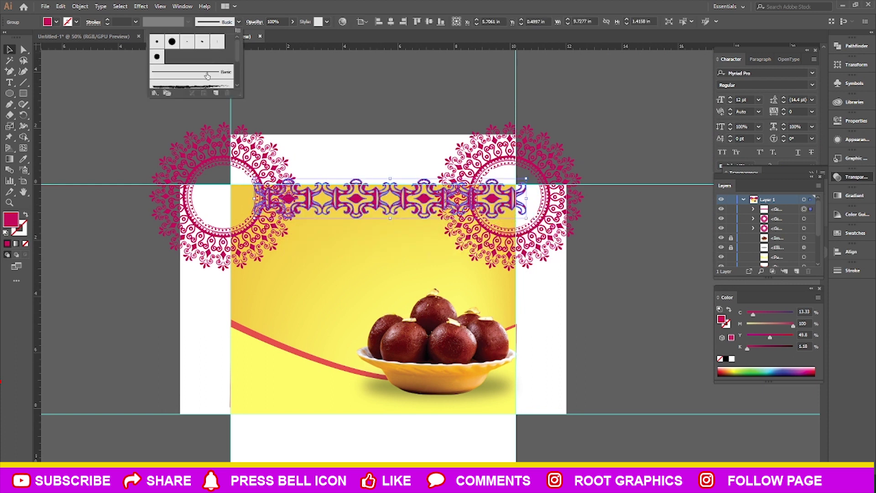
key("ctrl+v")
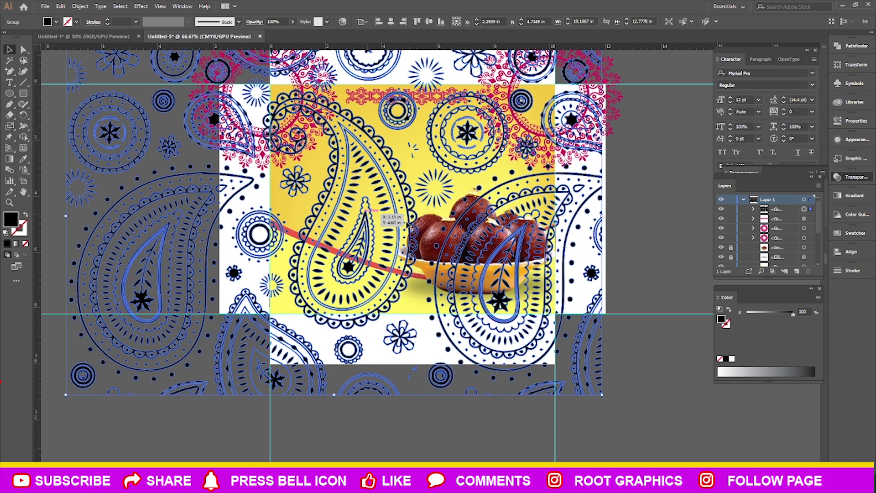
mouse_move(408, 224)
left_mouse_down()
mouse_move(165, 107)
mouse_move(370, 156)
left_mouse_up()
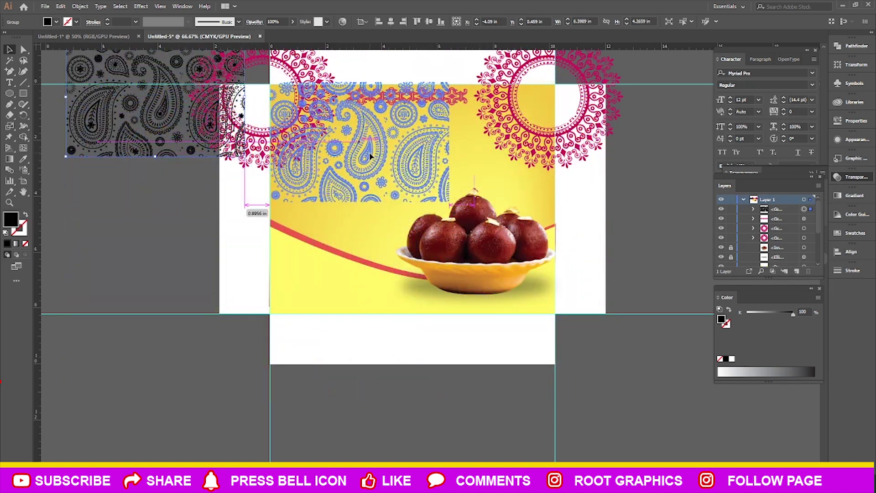
left_click_drag(371, 156, 370, 158)
left_click_drag(450, 206, 554, 314)
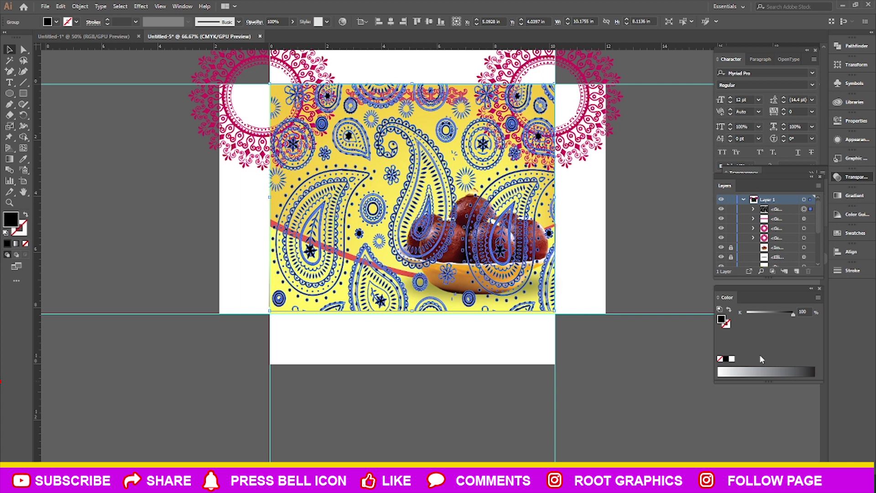
Switch the Color panel to RGB and eyedropper the mandala's pink onto the paisley.
left_click(818, 297)
left_click(749, 326)
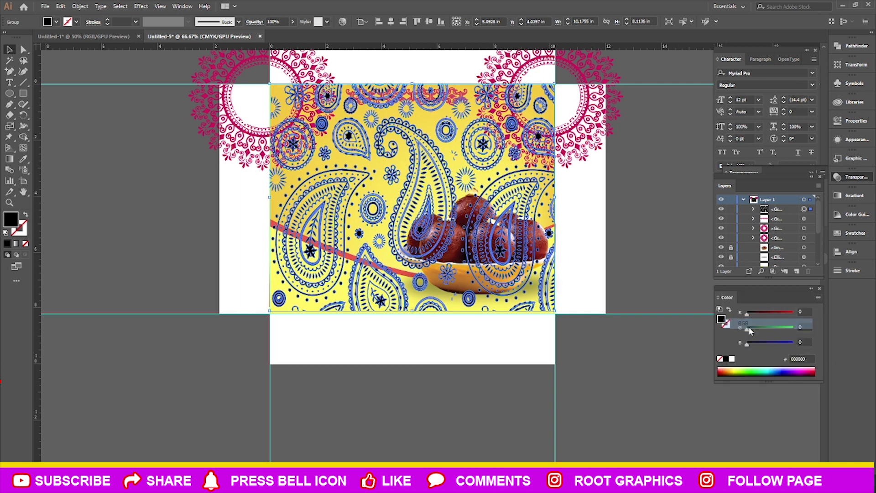
left_click(23, 159)
left_click(570, 57)
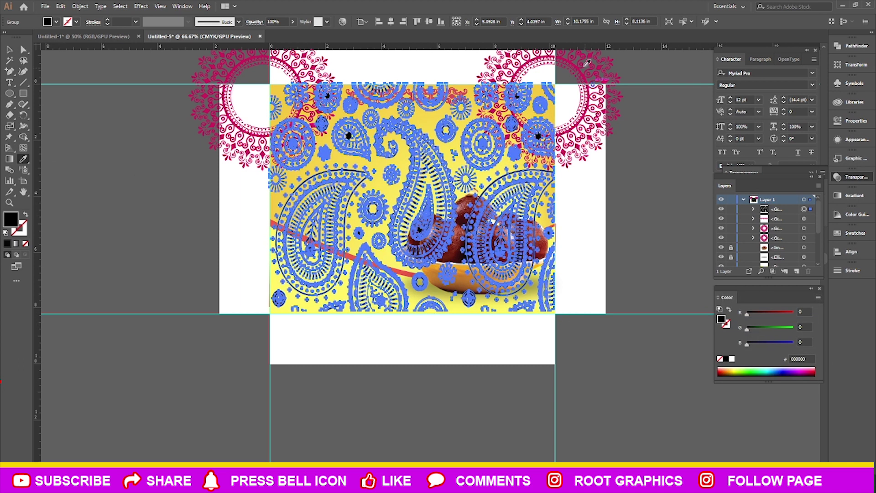
Send the paisley pattern behind the bowl and reselect it on the front panel.
key("v")
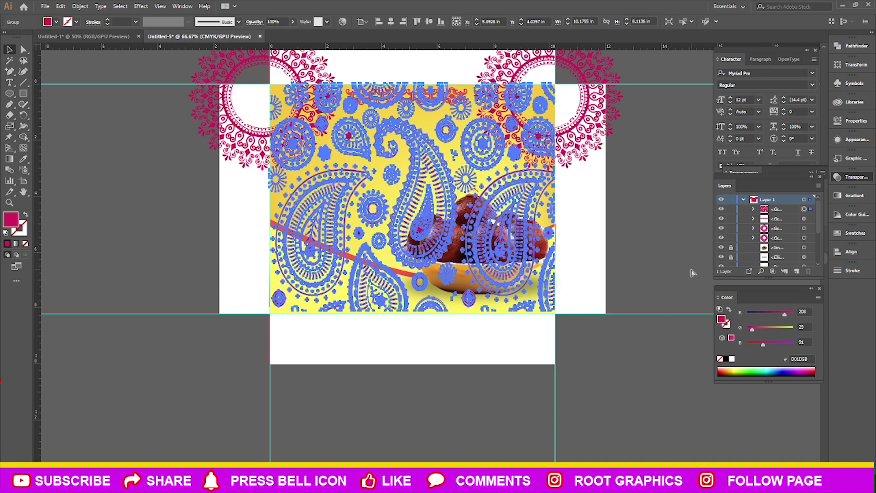
key("ctrl+bracketleft")
key("ctrl+bracketleft")
key("ctrl+bracketleft")
key("ctrl+bracketleft")
key("ctrl+bracketleft")
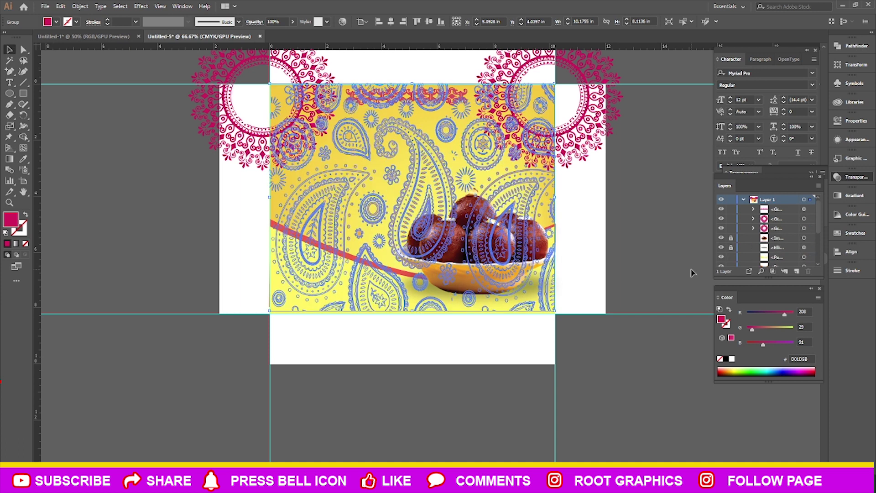
left_click(665, 407)
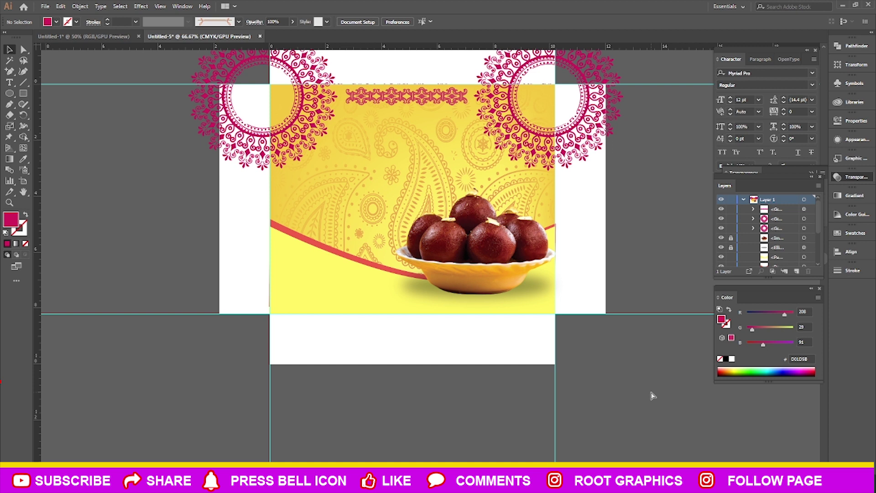
key("ctrl+z")
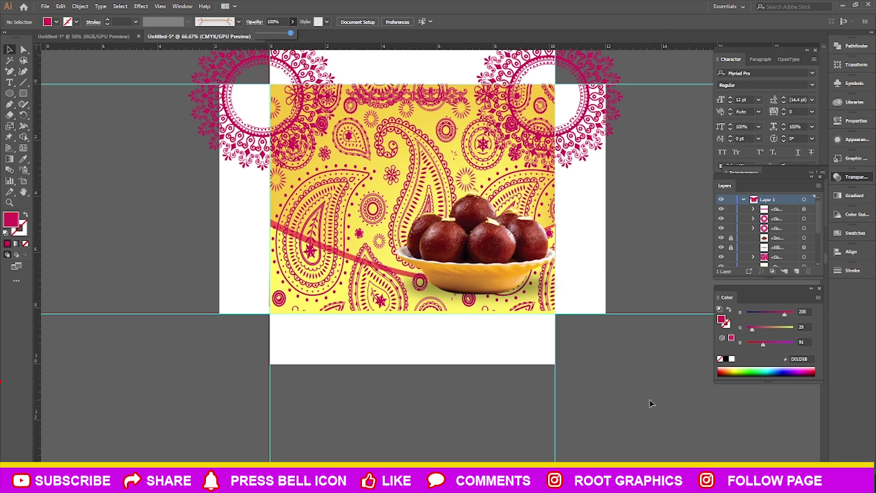
left_click(342, 274)
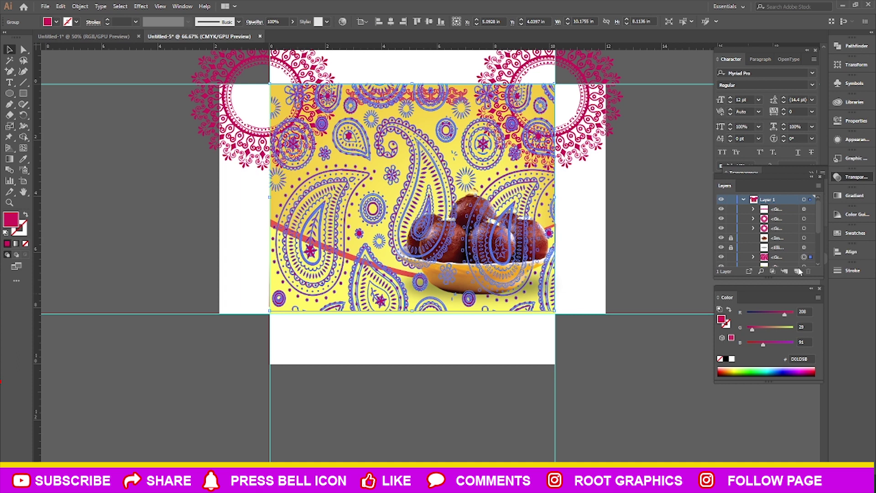
Lower the paisley group's opacity in the Transparency panel, checking the faded result.
left_click(851, 177)
left_click_drag(801, 200, 794, 204)
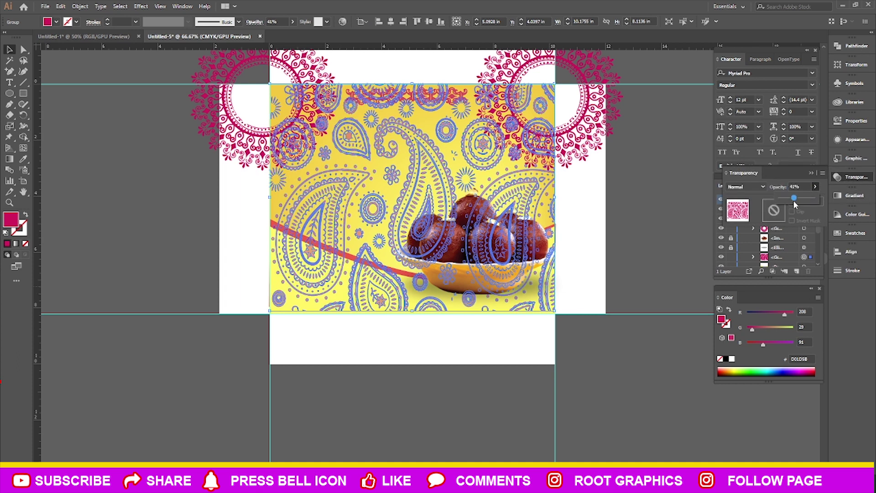
left_click(608, 299)
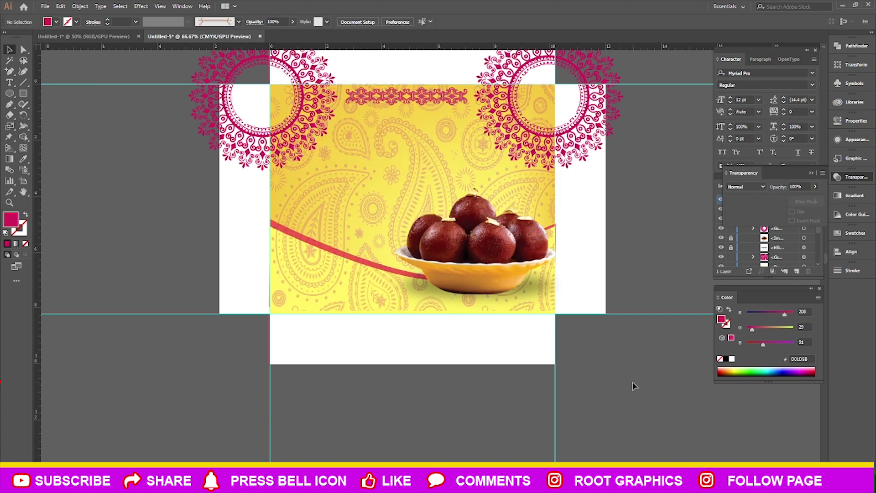
left_click(336, 269)
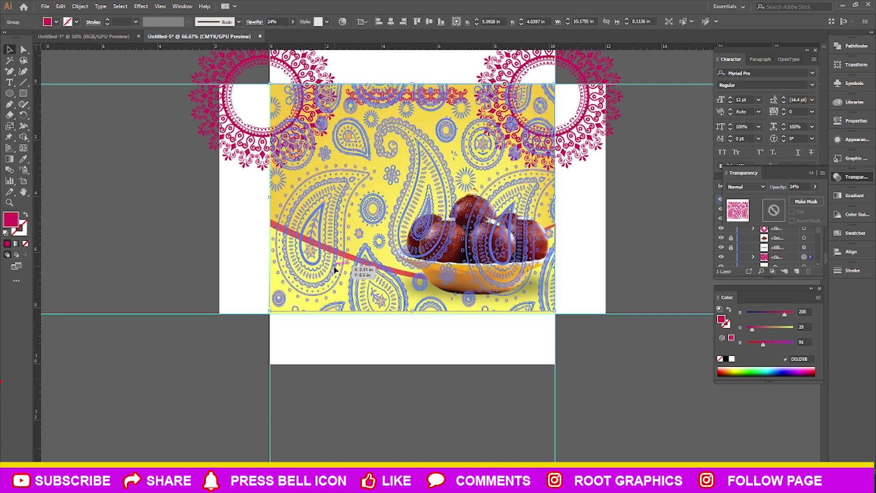
left_click(391, 318)
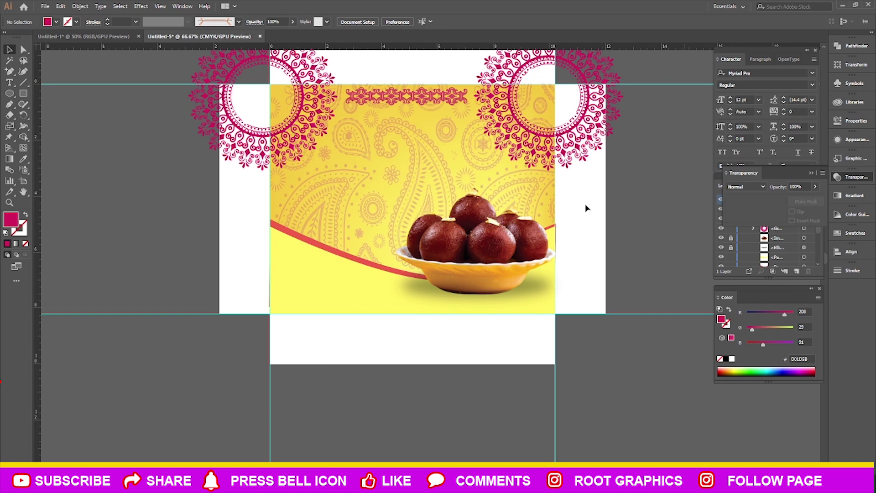
left_click(411, 169)
left_click(815, 186)
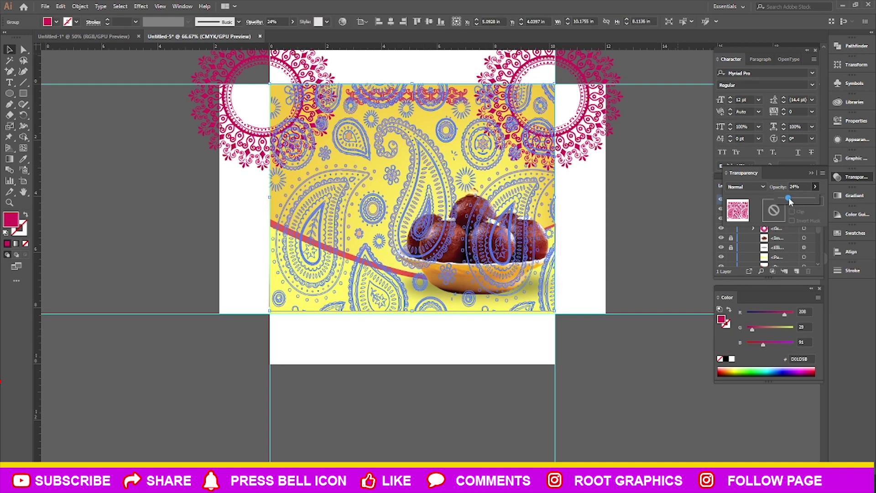
left_click(652, 412)
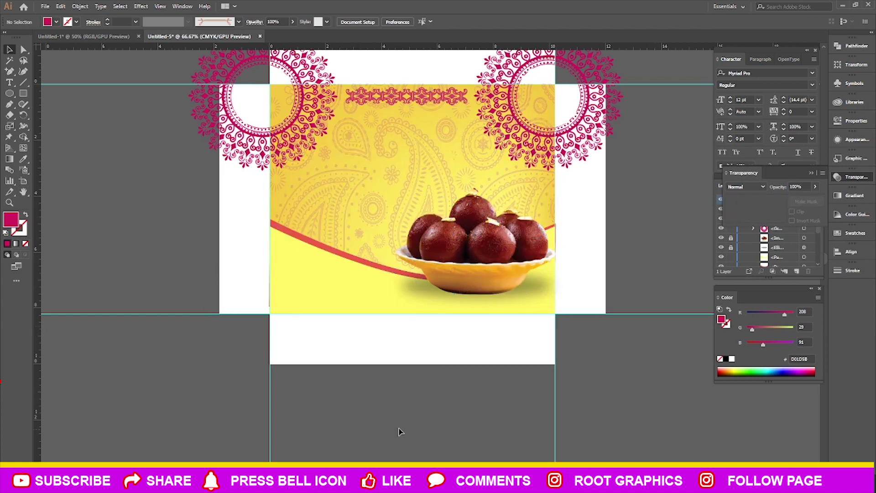
Paste the Gulab Jamun title text from the notes onto the artboard, then undo it.
key("t")
key("alt+Tab")
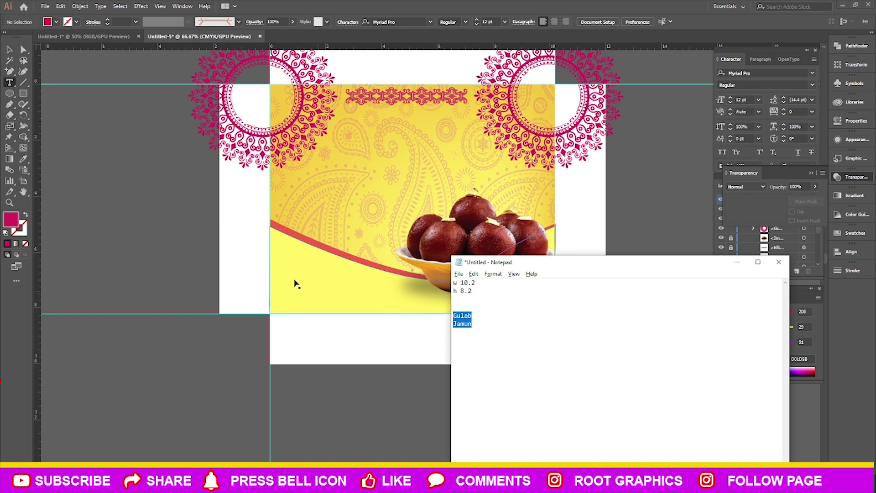
key("alt+Tab")
left_click(301, 189)
key("ctrl+v")
key("ctrl+z")
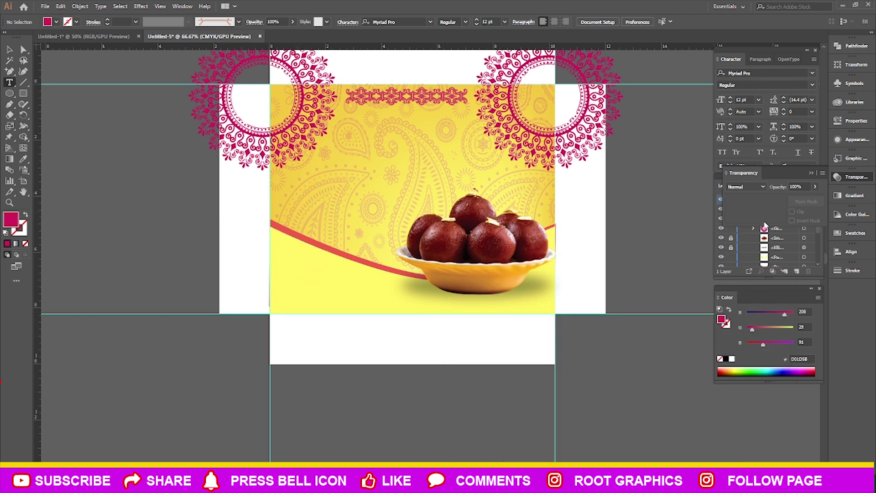
Lock the paisley background group in the Layers panel.
key("v")
left_click(345, 191)
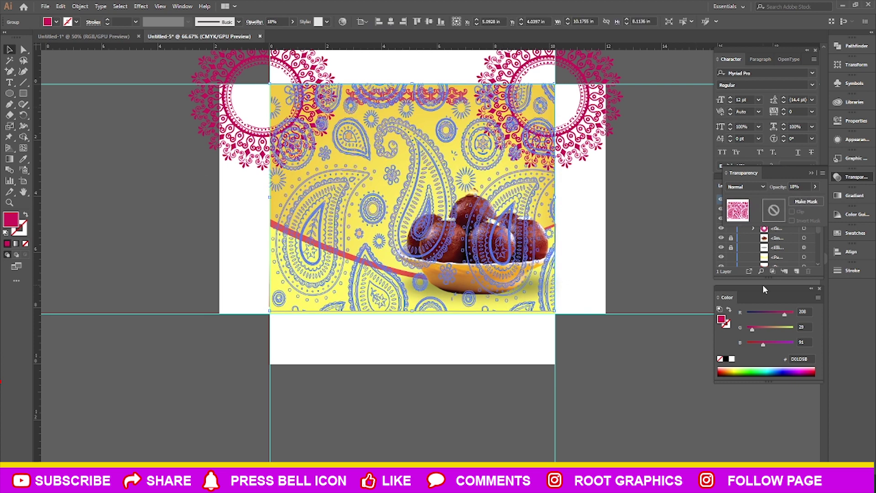
left_click(748, 254)
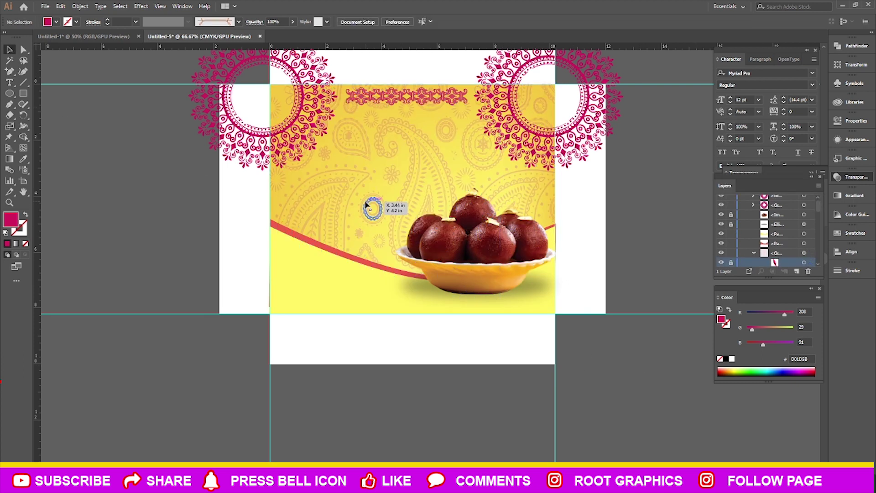
left_click(721, 263)
left_click(730, 253)
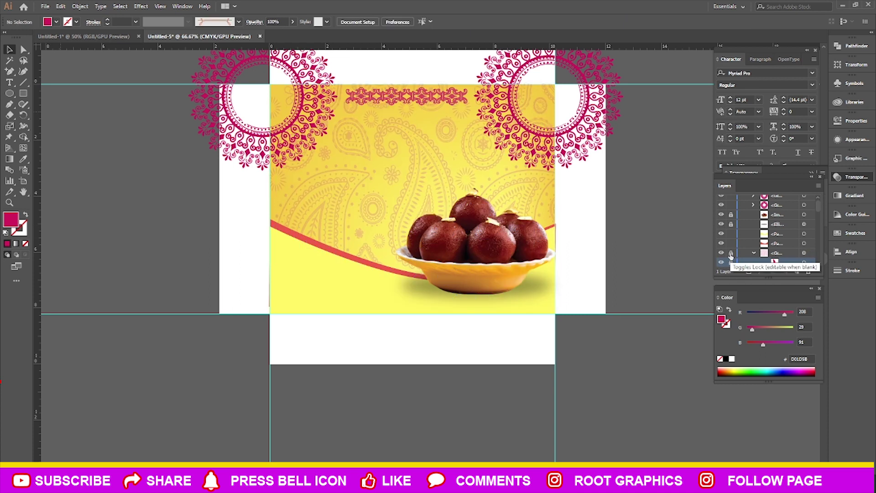
Place the two-line Gulab Jamun title left of the bowl at 81 pt and preview fonts.
key("t")
left_click(316, 195)
type("Gulab Jamun")
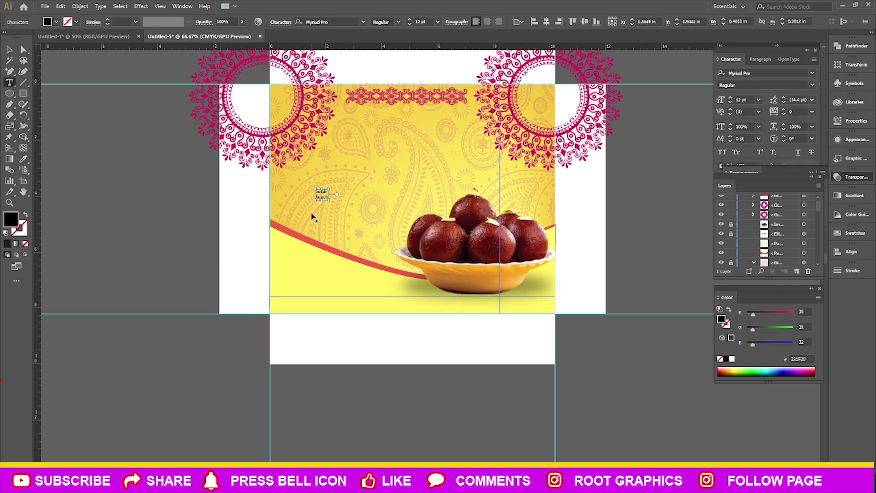
left_click(748, 99)
scroll(749, 99, "up", 13)
scroll(749, 99, "up", 20)
scroll(749, 99, "up", 12)
scroll(749, 99, "up", 12)
scroll(748, 98, "up", 11)
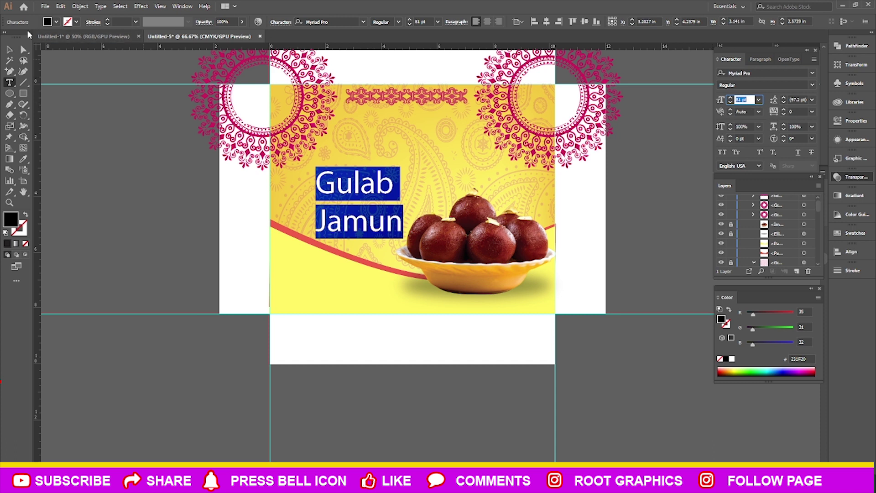
key("Escape")
left_click_drag(370, 192, 360, 187)
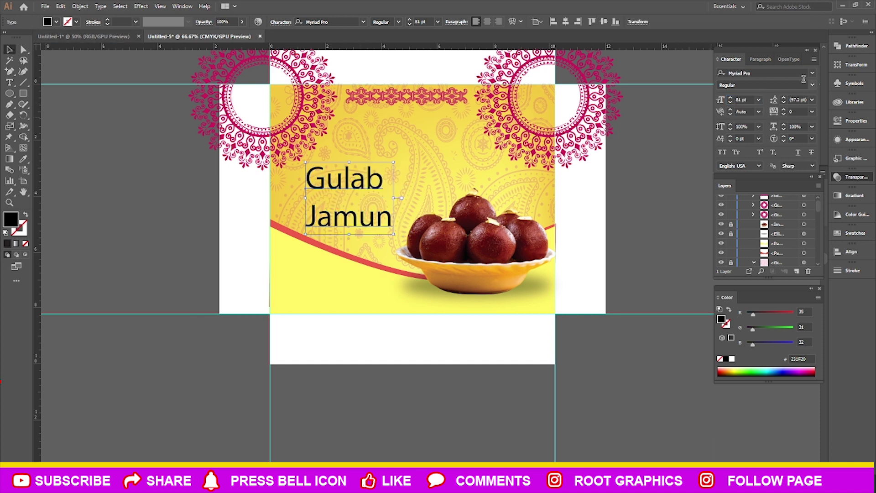
left_click(784, 73)
left_click(812, 73)
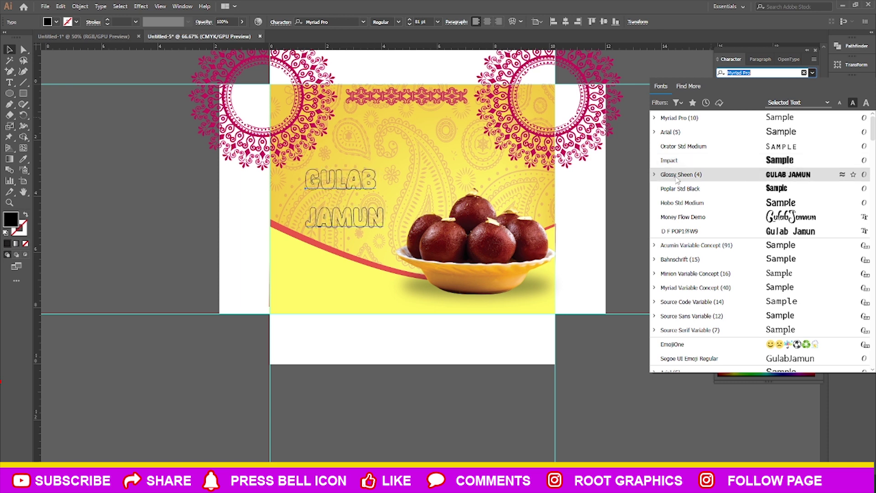
Apply the Impact font to the title and adjust its size and position.
left_click(654, 175)
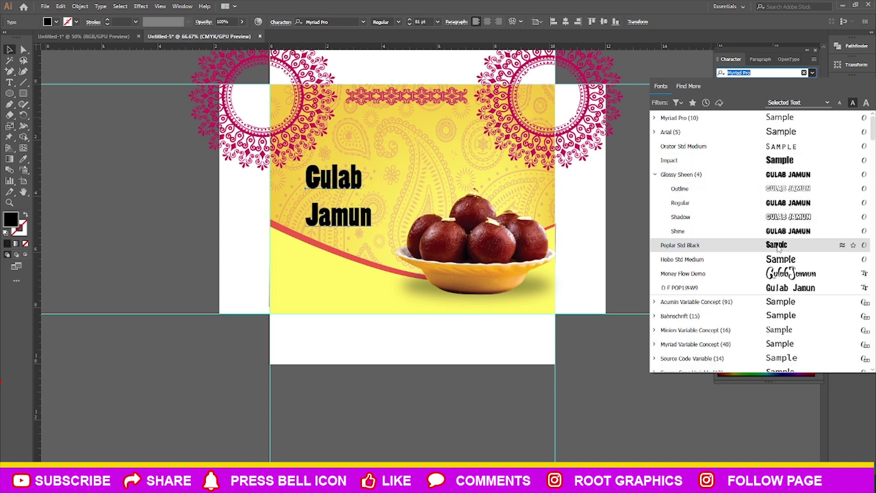
scroll(789, 319, "down", 2)
scroll(789, 329, "up", 2)
left_click(801, 162)
left_click_drag(386, 225, 382, 226)
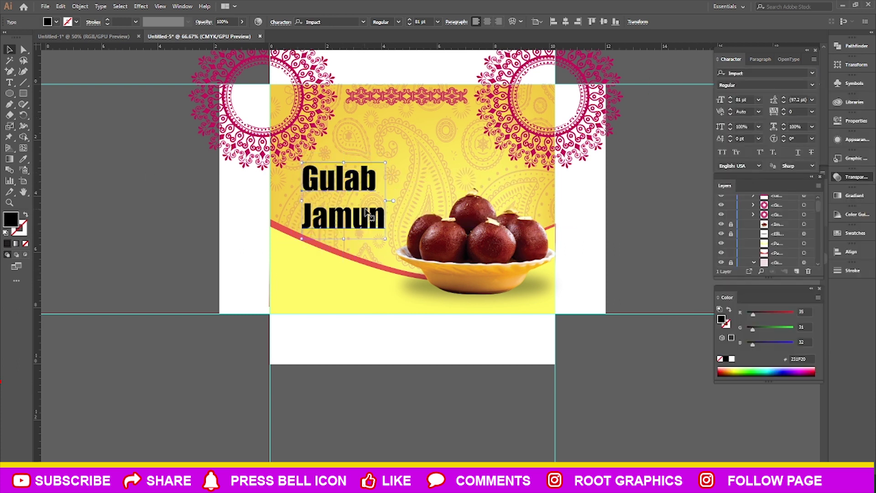
left_click_drag(386, 241, 382, 235)
Enlarge the word Gulab to 118 pt and reposition the title beside the bowl.
key("t")
left_click_drag(302, 178, 372, 182)
scroll(749, 99, "up", 10)
scroll(749, 99, "up", 10)
scroll(749, 99, "up", 10)
key("Escape")
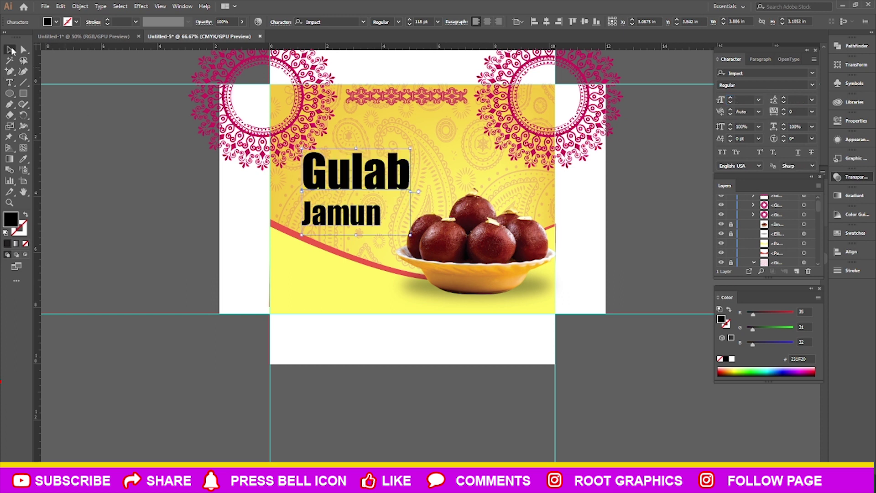
left_click_drag(363, 225, 346, 281)
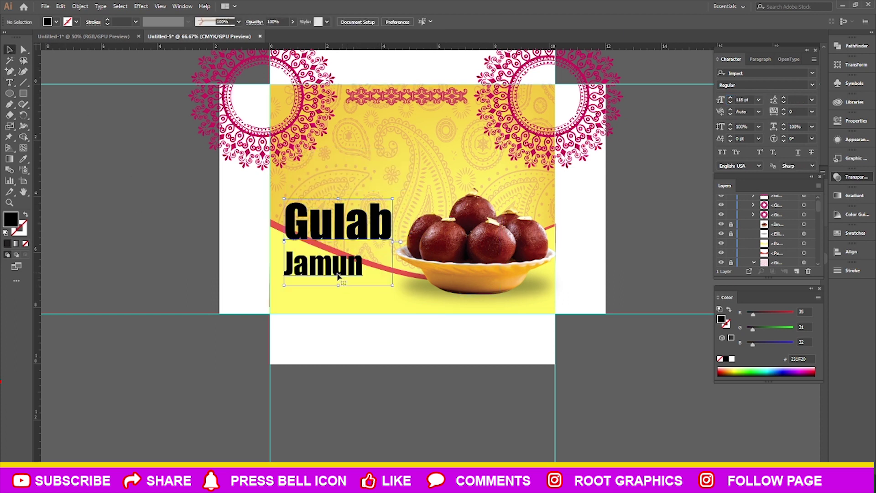
mouse_move(345, 228)
left_mouse_down()
mouse_move(375, 165)
mouse_move(375, 187)
left_mouse_up()
key("Left")
key("Left")
key("Left")
key("Left")
key("Left")
key("Left")
key("Left")
key("Left")
Colour the title text white and the word Gulab red.
left_click(87, 256)
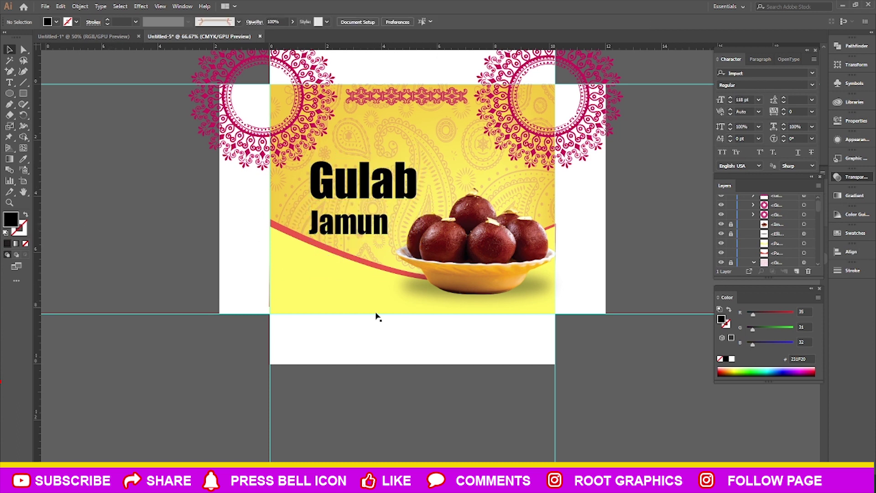
left_click(386, 196)
left_click(731, 359)
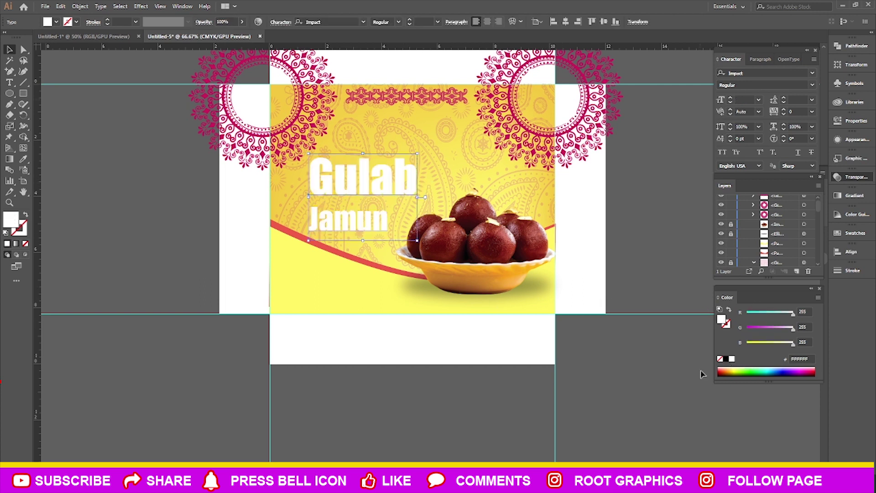
triple_click(320, 184)
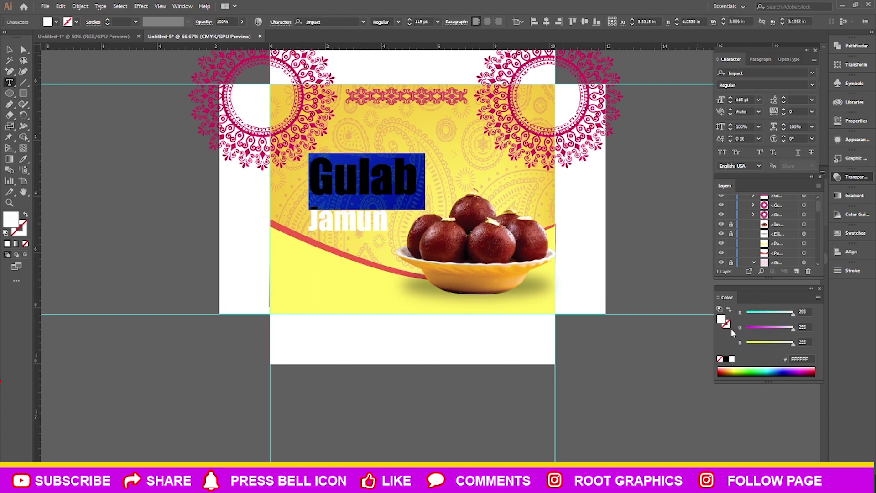
key("BackSpace")
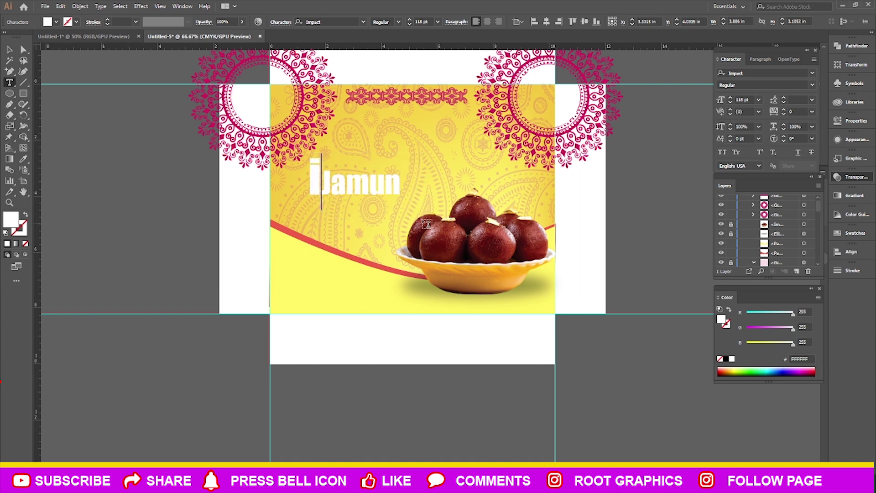
key("ctrl+z")
key("Escape")
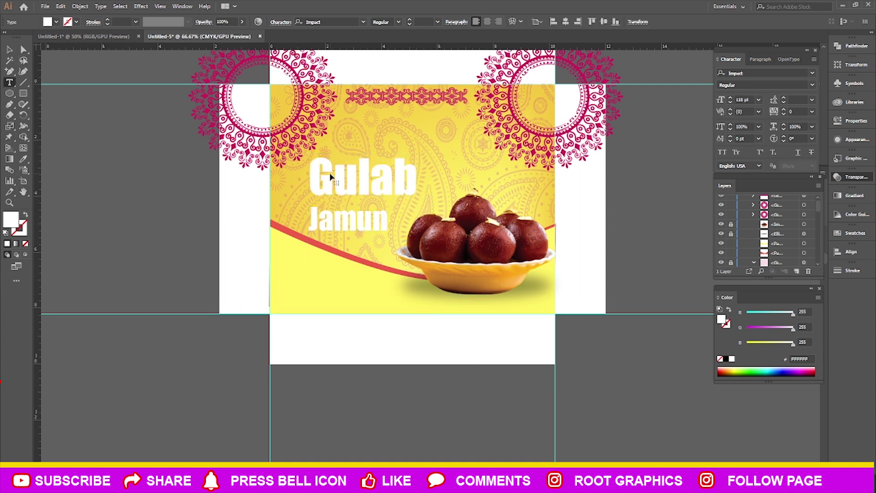
key("ctrl+z")
left_click(792, 369)
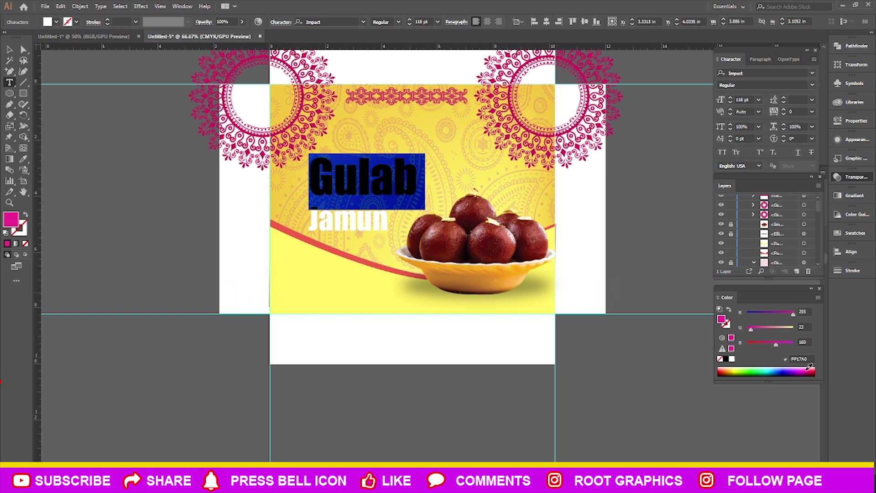
left_click(11, 48)
left_click(172, 201)
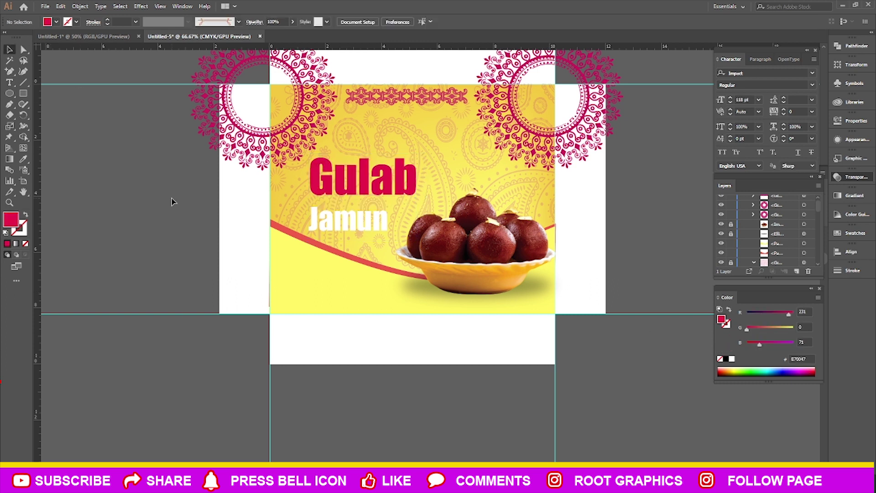
Adjust Jamun's width (97) and spacing under Gulab, trying light yellow and dark blue fills.
double_click(342, 224)
left_click_drag(310, 219, 412, 235)
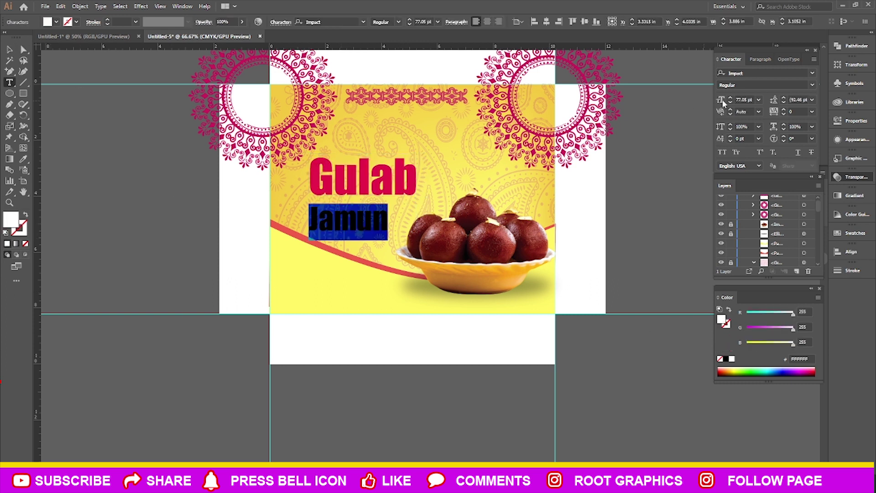
left_click(796, 127)
type("97")
key("Return")
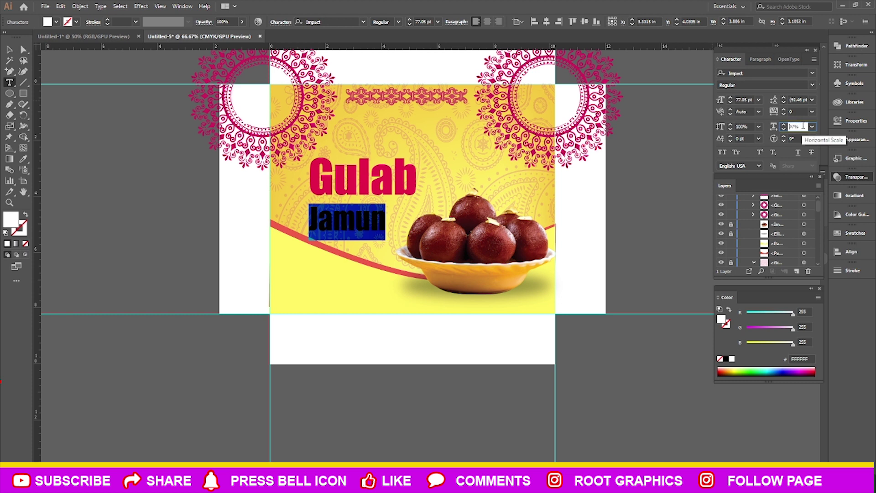
key("Up")
key("Up")
left_click(799, 99)
key("Down")
key("Down")
key("Down")
key("Down")
key("Down")
key("Down")
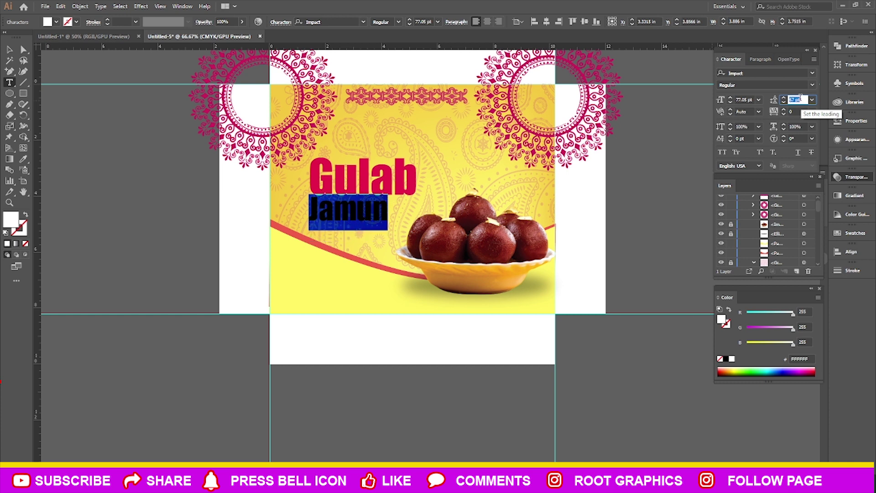
left_click(730, 372)
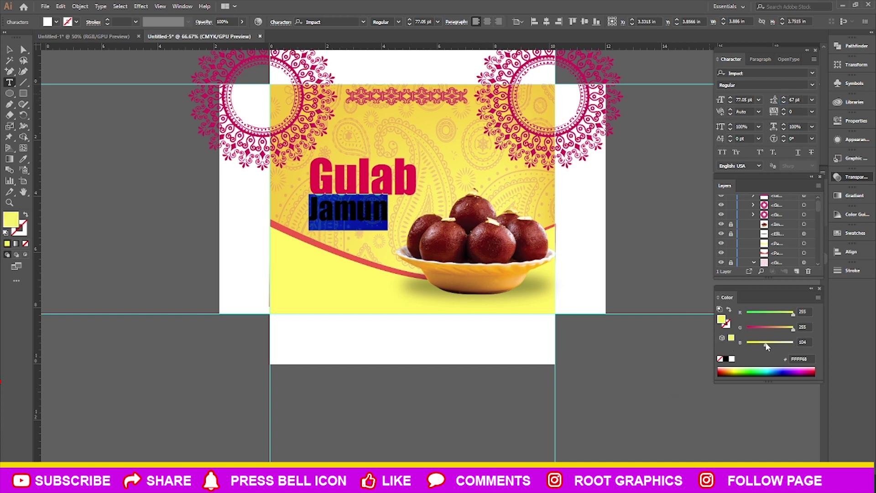
left_click(783, 374)
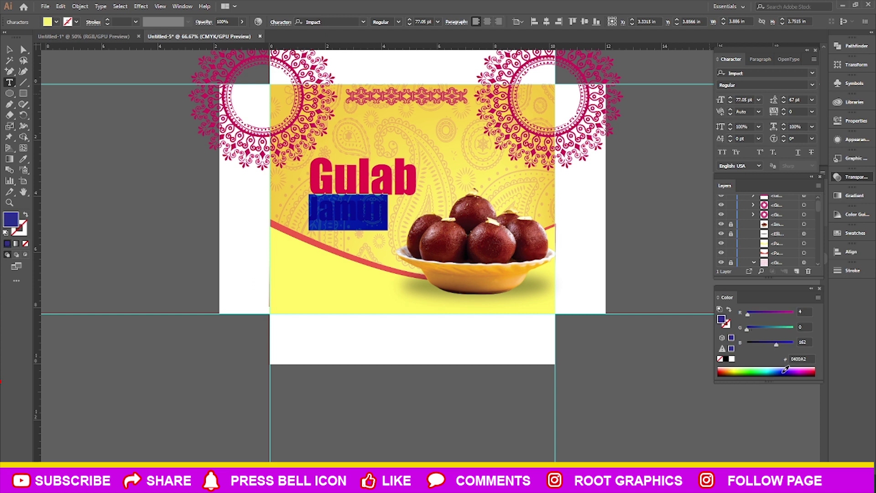
key("Escape")
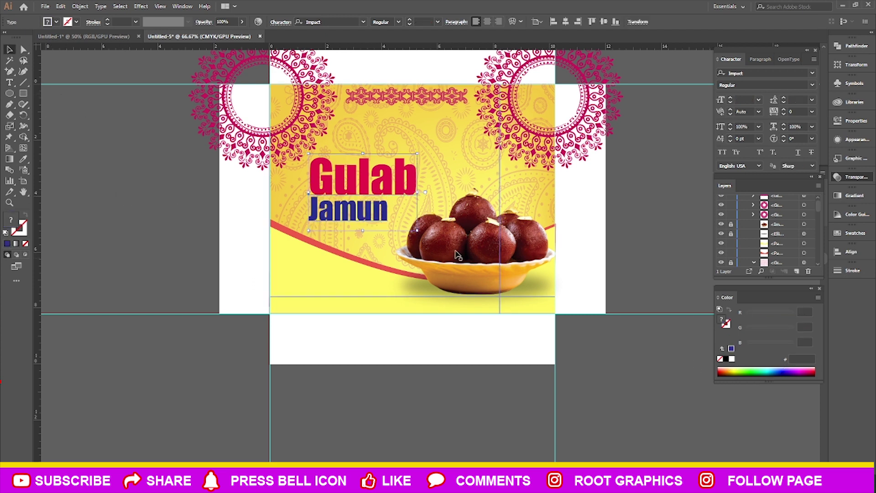
Recolour the word Jamun dark brown using the Color Picker.
double_click(360, 211)
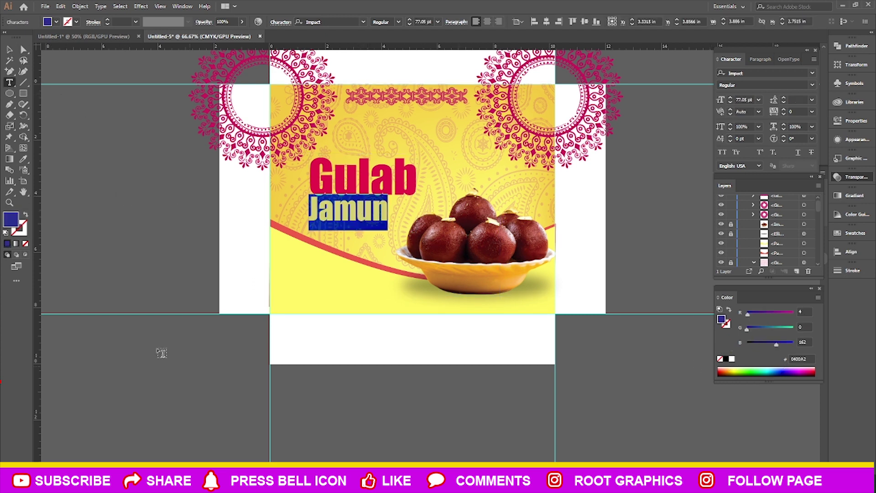
double_click(11, 219)
left_click_drag(758, 214, 758, 281)
left_click(731, 270)
left_click(840, 179)
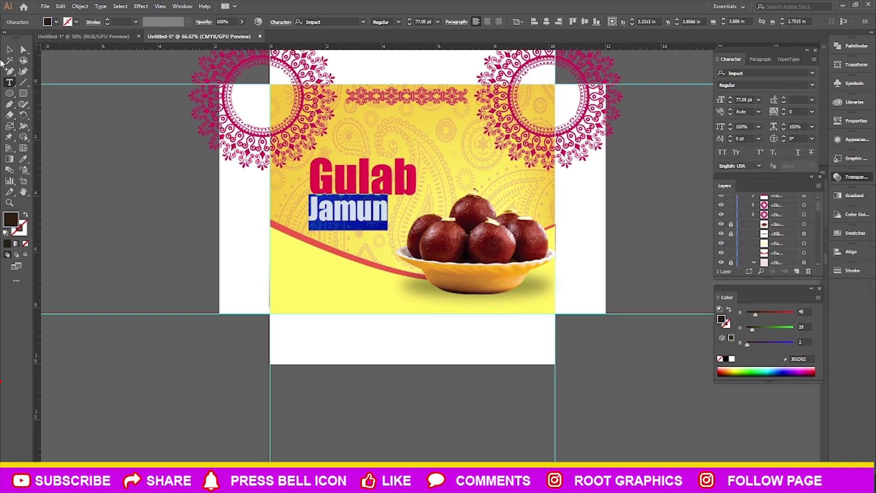
left_click(9, 49)
left_click(110, 166)
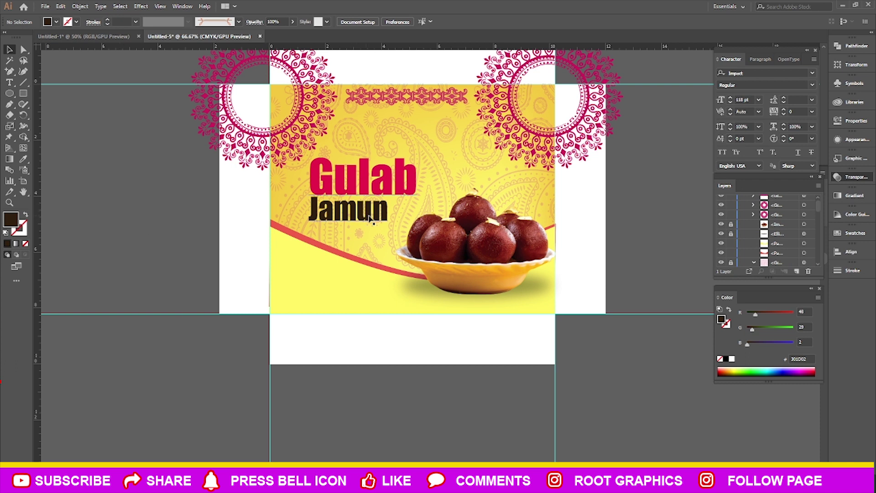
Duplicate the title lower on the panel and join Jamun onto the Gulab line.
scroll(371, 219, "up", 1)
left_click(292, 220)
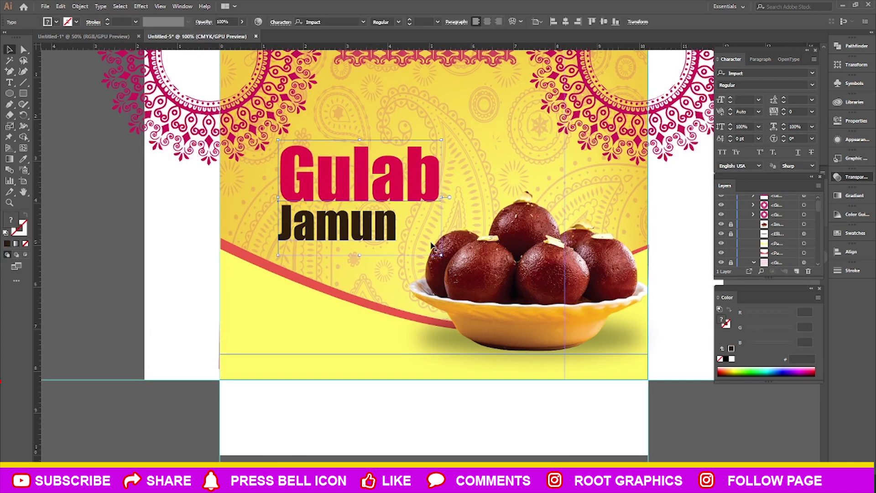
left_click(88, 191)
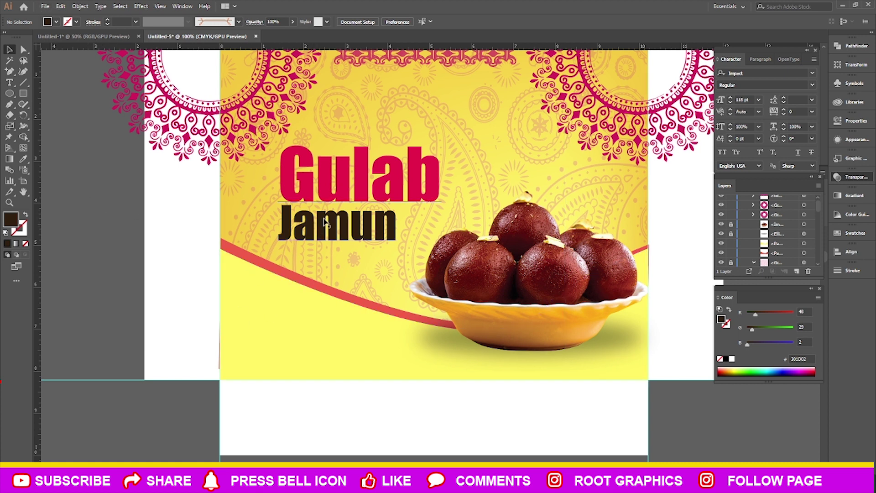
mouse_move(322, 234)
left_mouse_down()
mouse_move(281, 370)
mouse_move(234, 365)
left_mouse_up()
double_click(297, 360)
left_click(238, 365)
double_click(237, 365)
left_click(239, 365)
key("BackSpace")
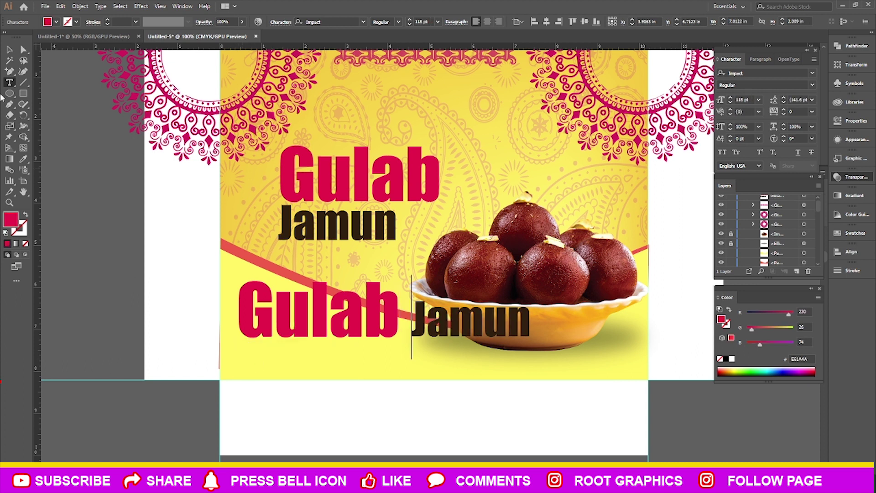
Shrink the one-line title copy and place it at the front panel's bottom-left.
left_click(10, 50)
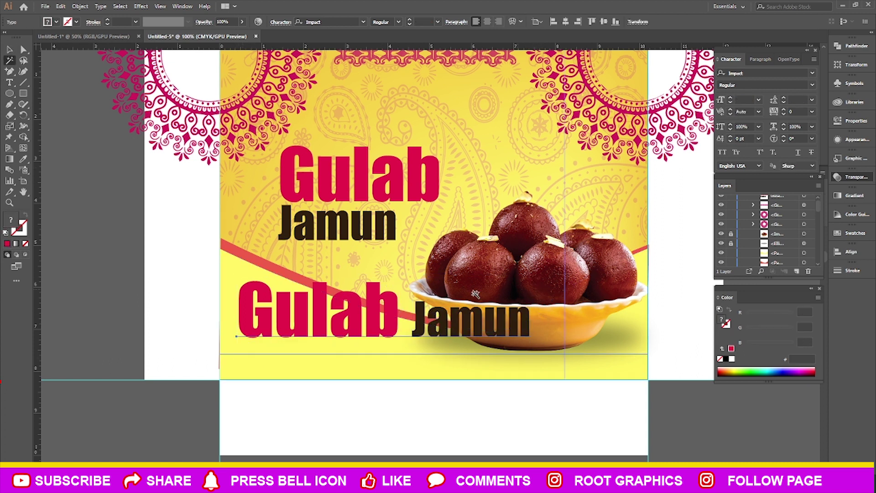
left_click_drag(530, 274, 426, 305)
left_click_drag(413, 337, 408, 350)
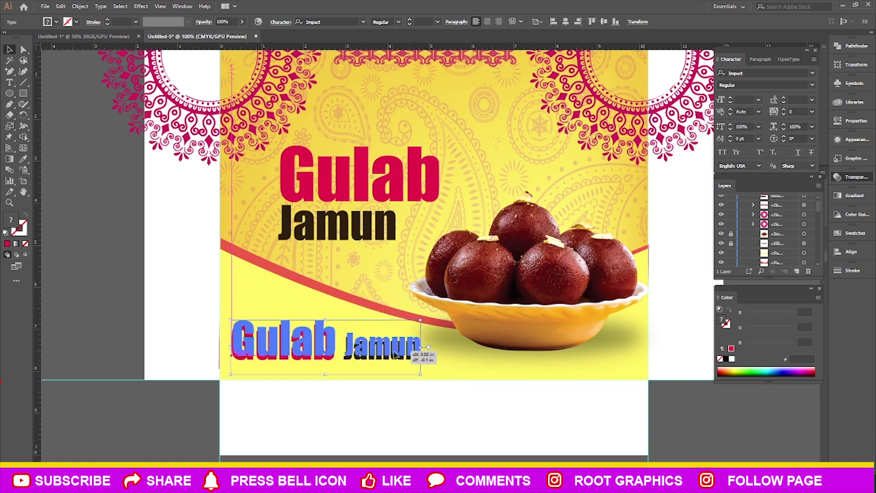
left_click(76, 254)
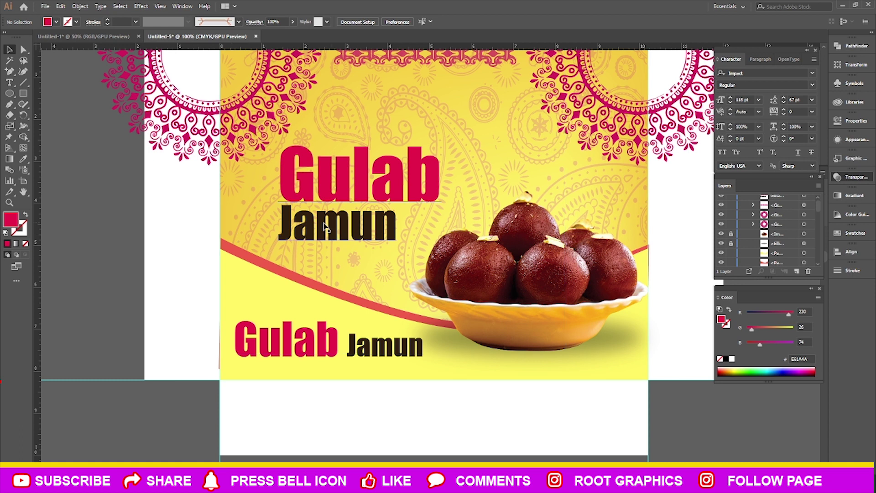
scroll(426, 314, "down", 1, "alt")
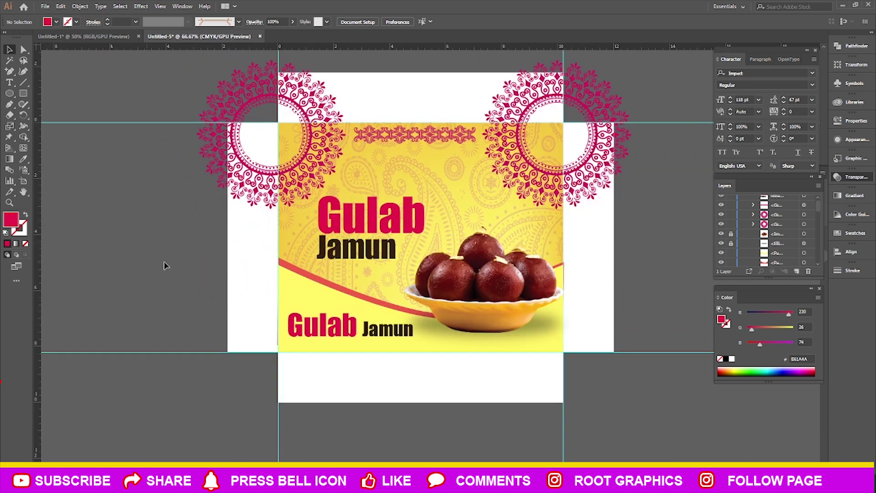
Duplicate the bottom Gulab Jamun title onto the left pasteboard.
left_click_drag(338, 331, 115, 235, "alt")
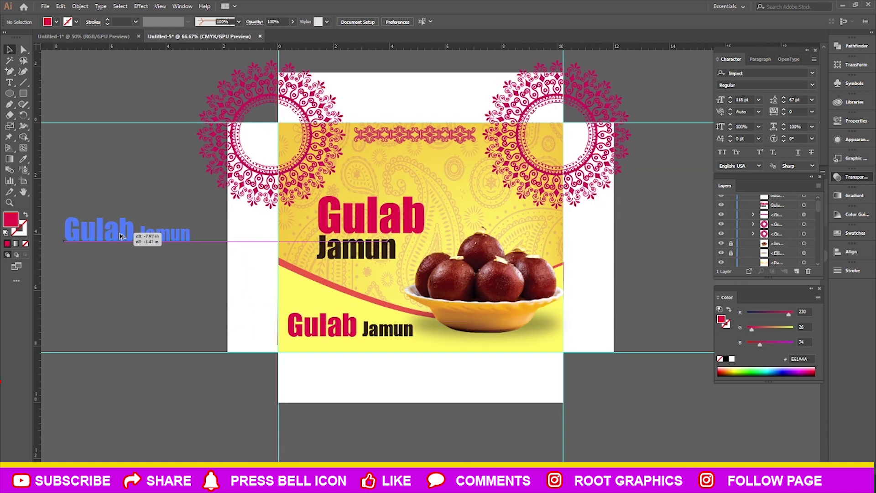
scroll(743, 252, "down", 2)
scroll(740, 251, "down", 2)
scroll(739, 250, "down", 2)
scroll(737, 238, "down", 2)
scroll(734, 230, "up", 2)
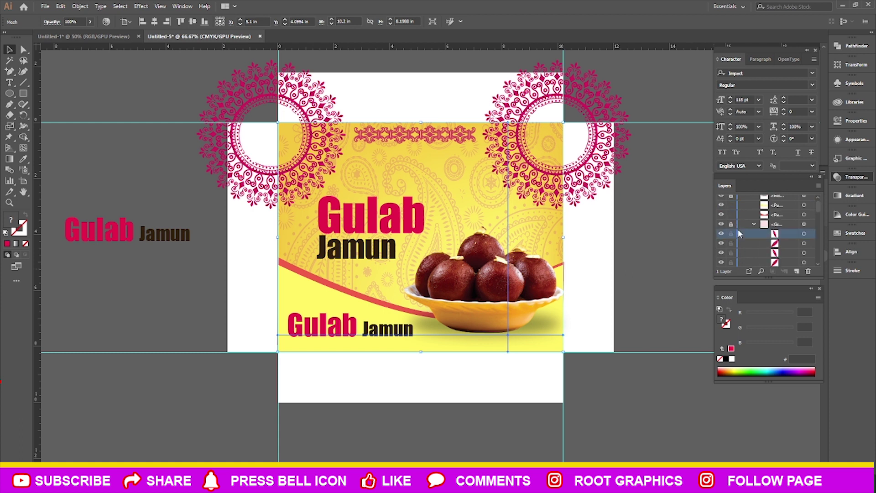
scroll(757, 233, "up", 2)
scroll(734, 230, "up", 2)
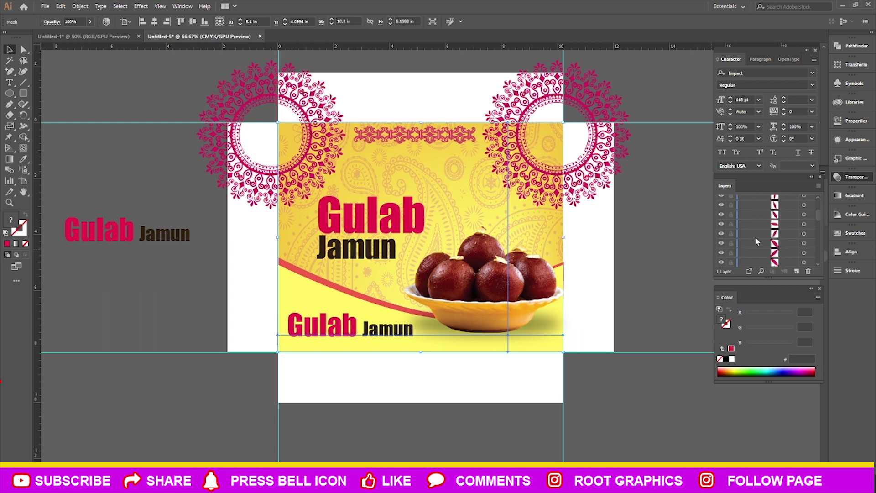
mouse_move(817, 213)
left_mouse_down()
mouse_move(821, 261)
mouse_move(816, 253)
left_mouse_up()
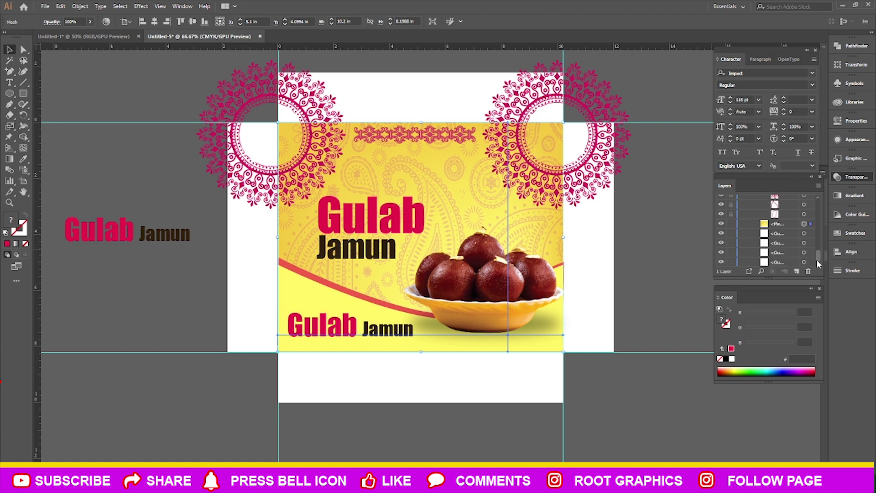
Place copies of the bowl image and a mandala on the left pasteboard.
double_click(481, 273)
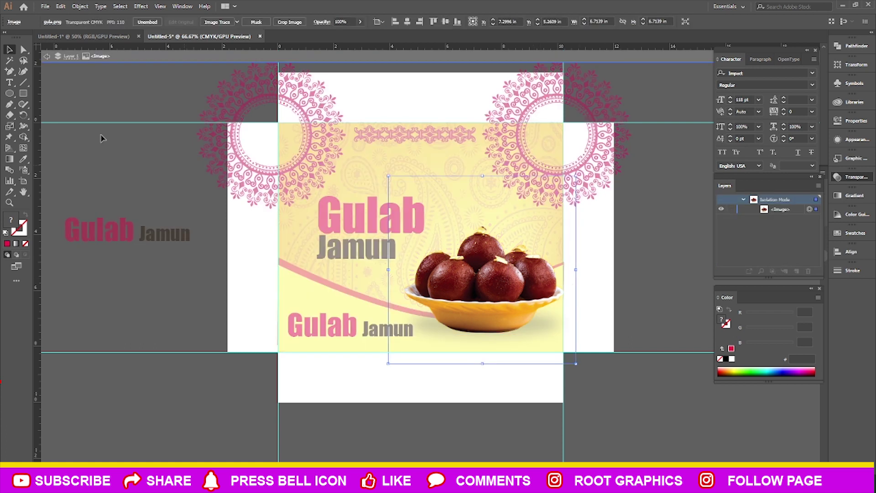
left_click(46, 56)
left_click_drag(508, 272, 106, 313)
left_click(235, 406)
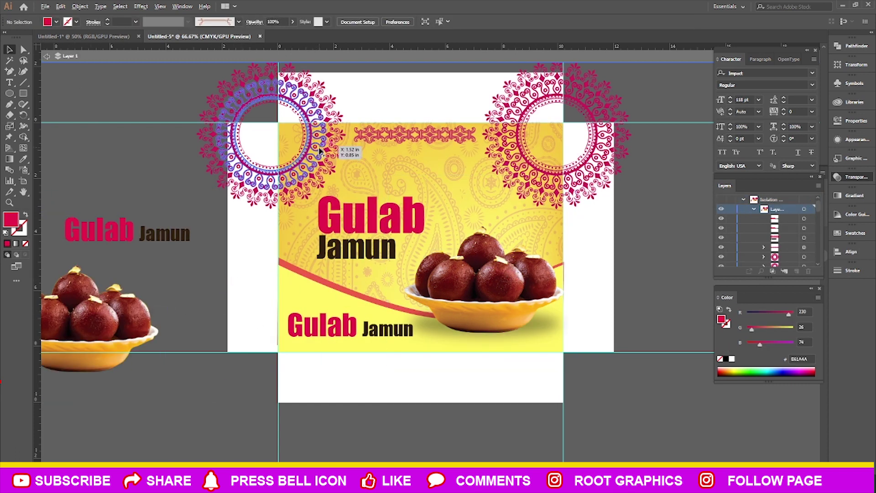
left_click_drag(319, 151, 127, 451)
left_click(241, 409)
Exit isolation mode and draw a rectangle covering the front panel.
double_click(96, 107)
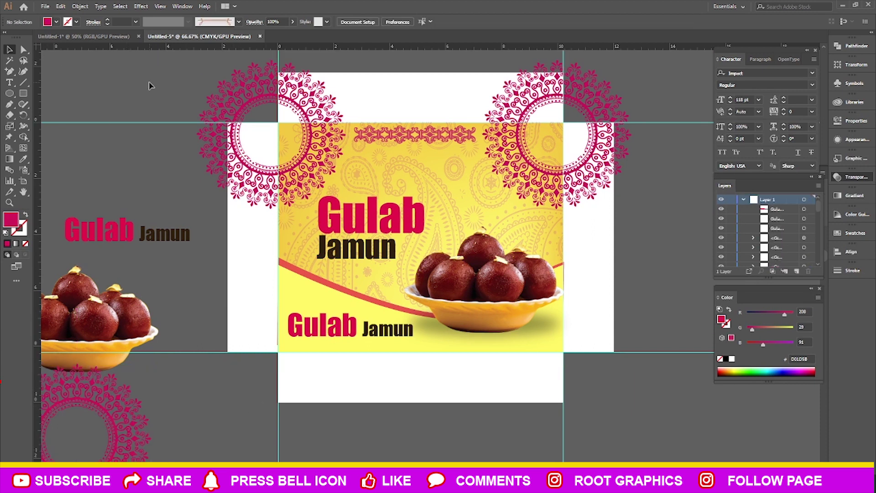
left_click(23, 93)
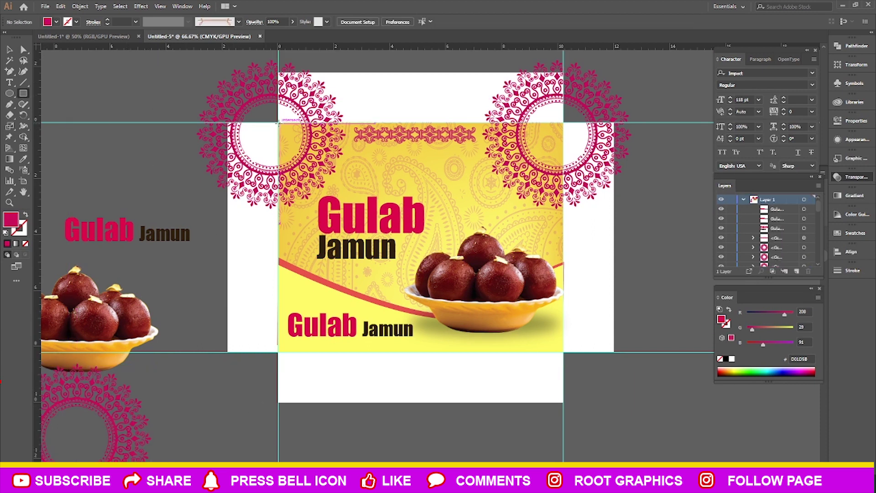
mouse_move(279, 123)
left_mouse_down()
mouse_move(347, 167)
mouse_move(563, 352)
left_mouse_up()
Move the title, bowl and mandala copies further left on the pasteboard.
left_click(10, 51)
key("ctrl+minus")
key("ctrl+minus")
key("ctrl+minus")
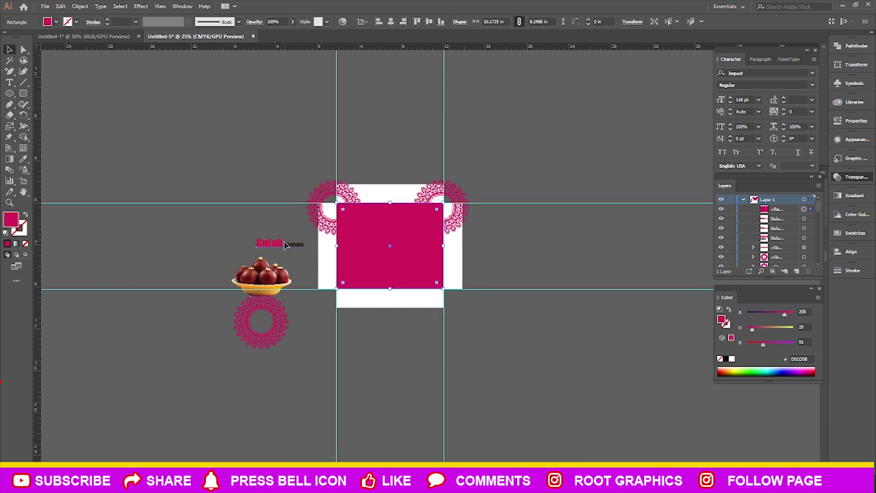
left_click_drag(292, 234, 178, 234)
left_click_drag(261, 272, 144, 280)
left_click(262, 321, "shift")
left_click_drag(262, 322, 172, 328)
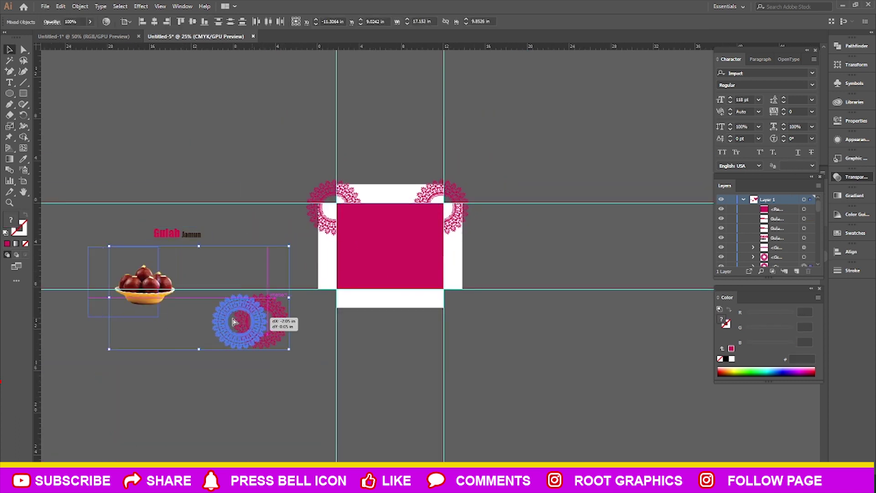
left_click(475, 338)
Clip the front-panel artwork to the rectangle with a clipping mask.
left_click_drag(301, 176, 471, 312)
right_click(422, 260)
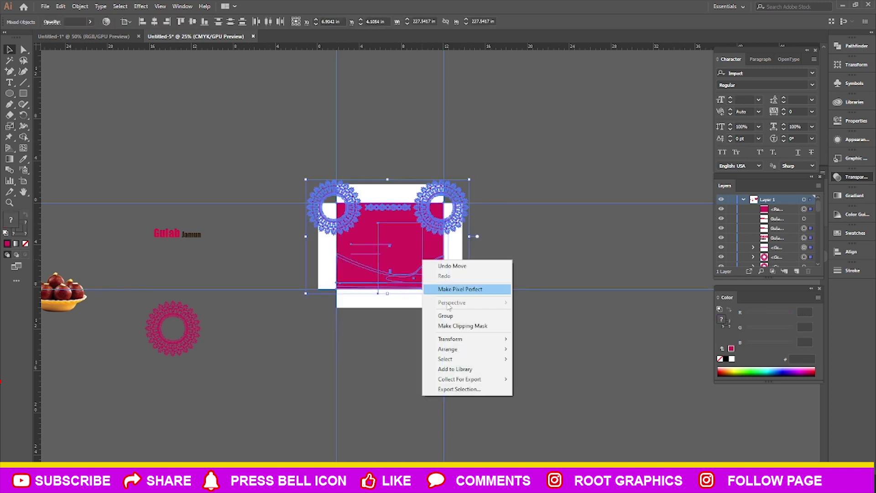
left_click(470, 288)
scroll(391, 224, "up", 2)
scroll(388, 222, "up", 1)
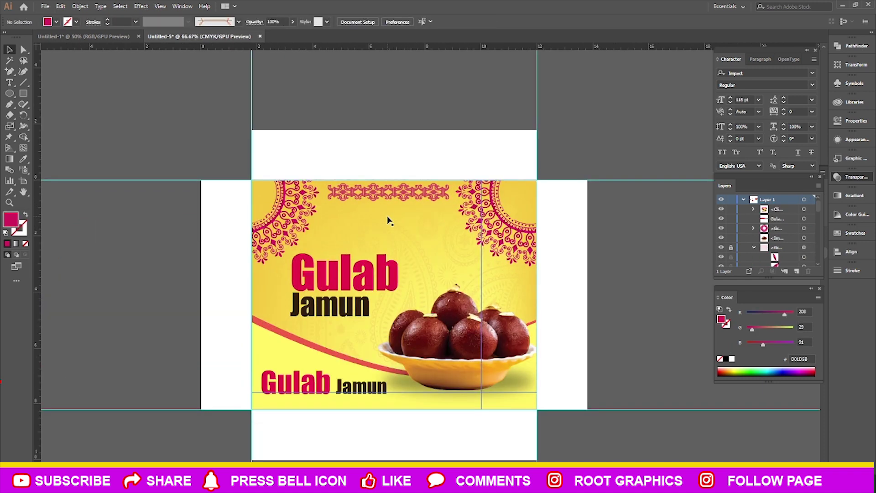
scroll(387, 219, "up", 1)
scroll(382, 217, "down", 1)
scroll(382, 217, "down", 1)
scroll(385, 217, "up", 1)
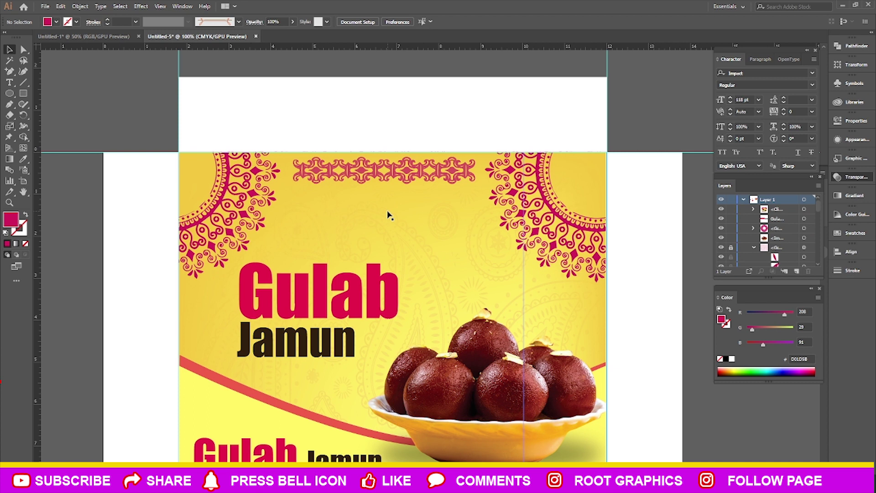
Inside the clipped group, move the corner mandalas into the top corners and nudge the border strip.
double_click(387, 215)
left_click_drag(496, 197, 529, 198)
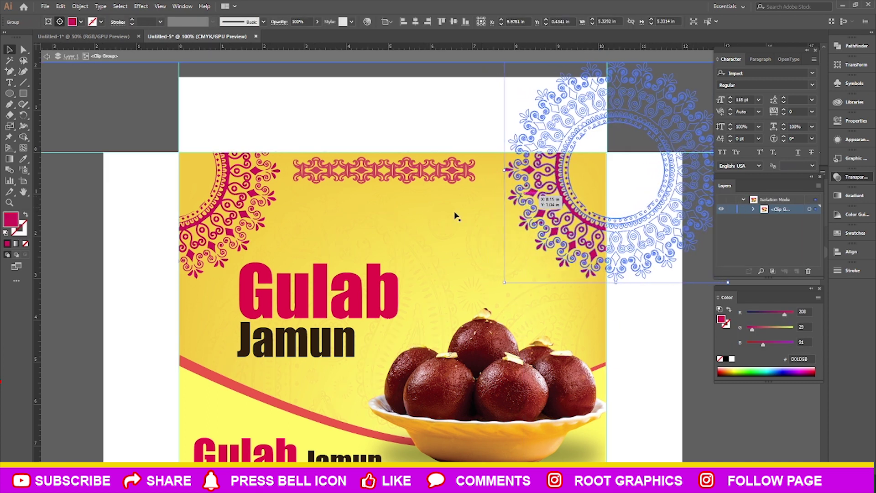
left_click(404, 179)
key("Right")
key("Right")
key("Right")
key("Right")
key("Right")
key("Right")
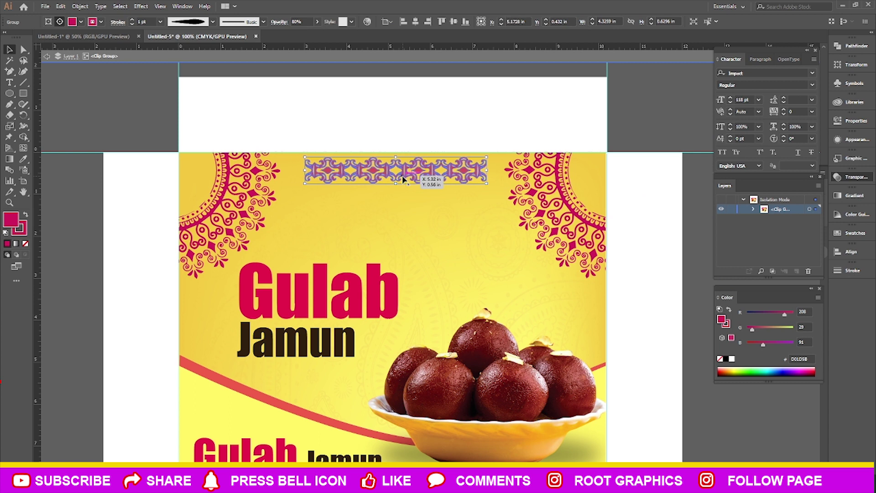
left_click_drag(403, 179, 405, 180)
left_click_drag(563, 195, 594, 155)
left_click_drag(242, 187, 206, 159)
Centre the top border strip horizontally on the artboard.
left_click(411, 178)
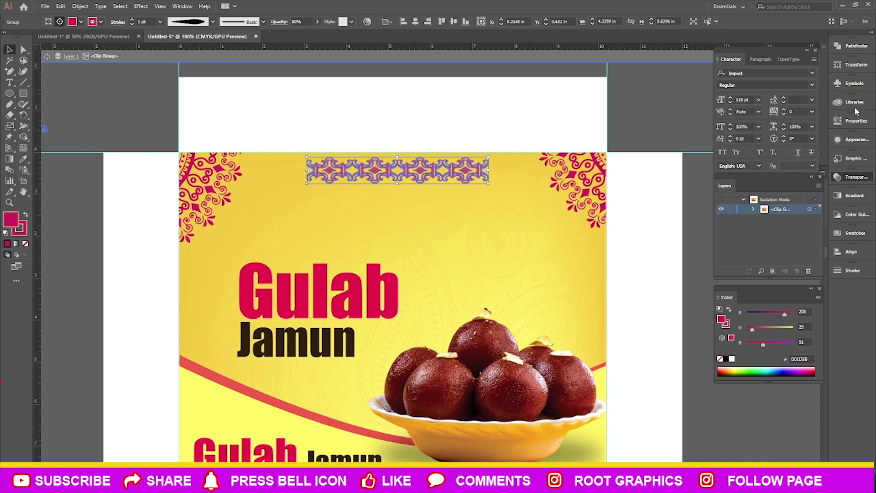
left_click(851, 252)
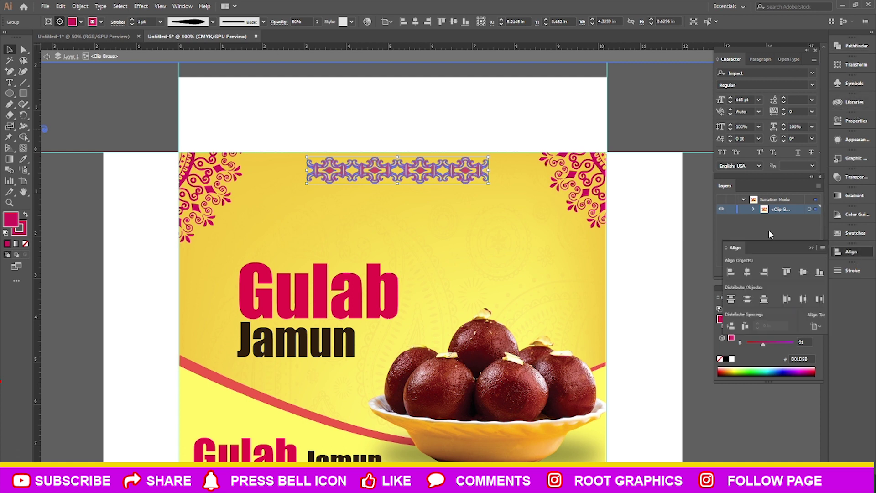
left_click(753, 273)
Reposition the left corner mandala and remove the enlarged blue mandala copy.
left_click(91, 95)
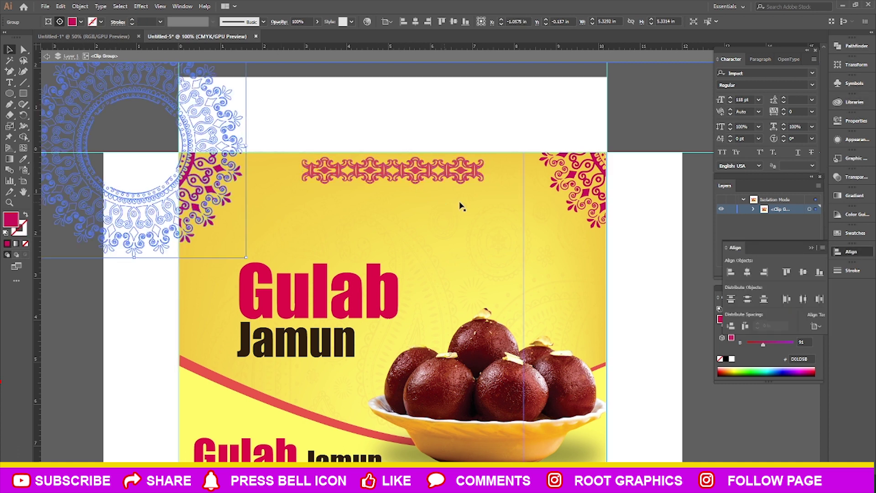
left_click(77, 320)
left_click_drag(176, 204, 194, 185)
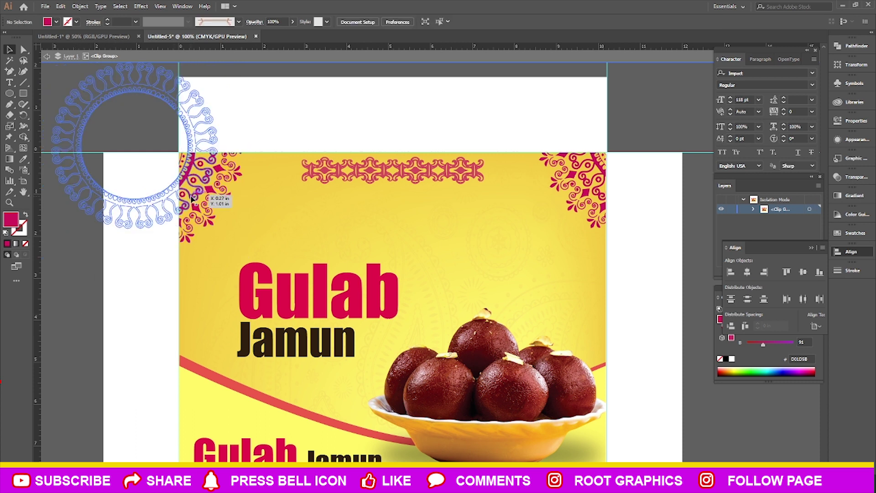
left_click(89, 324)
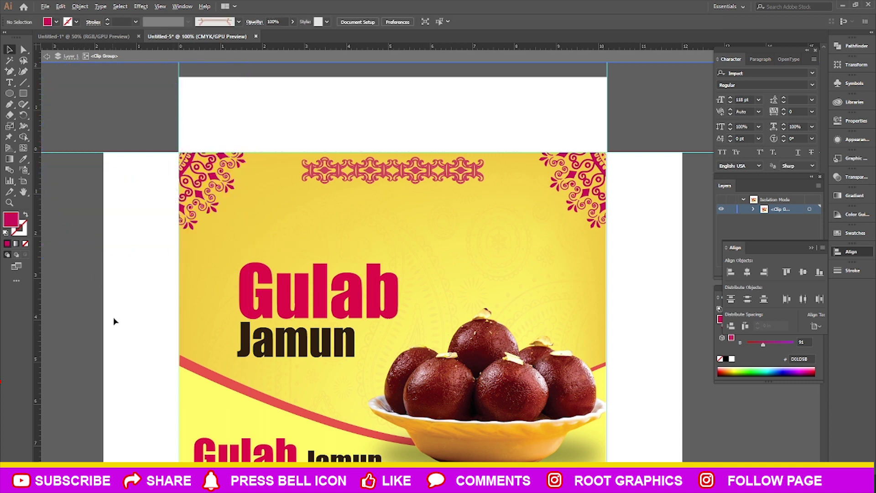
scroll(109, 322, "down", 2)
scroll(58, 325, "up", 1)
left_click_drag(190, 234, 188, 233)
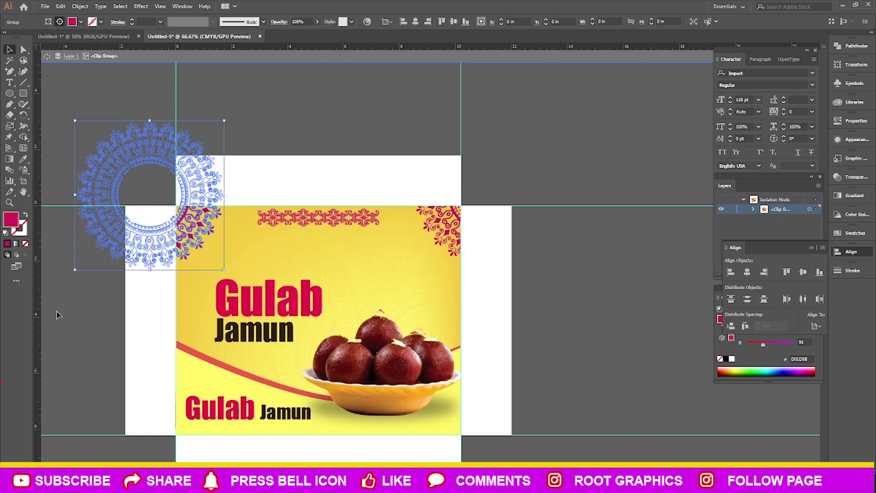
left_click(78, 319)
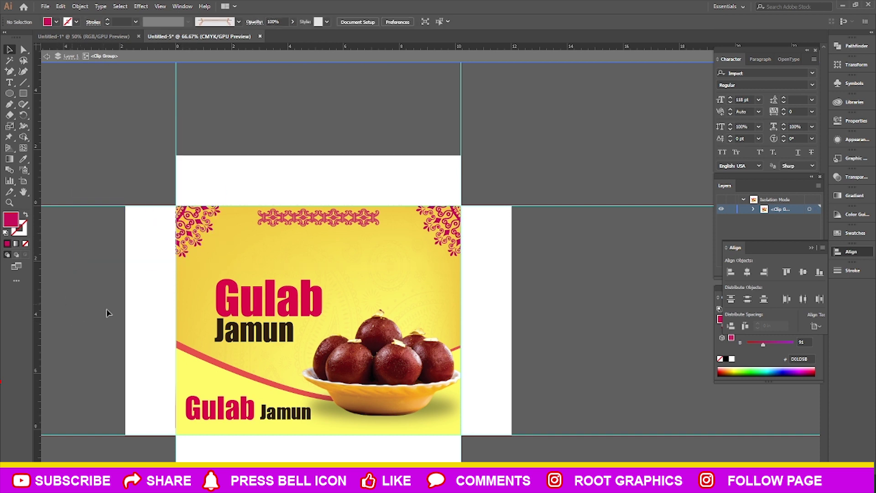
Set the top ornament border's stroke brush to Basic and exit Isolation Mode.
left_click(318, 226)
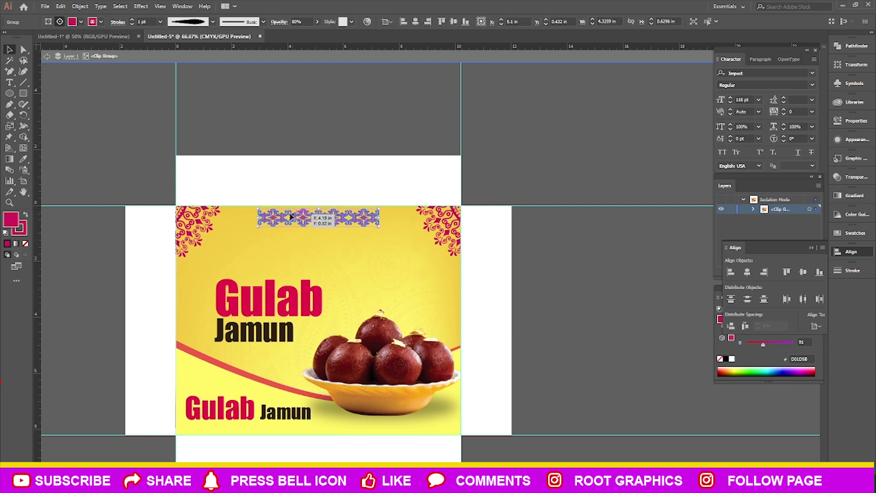
left_click(501, 128)
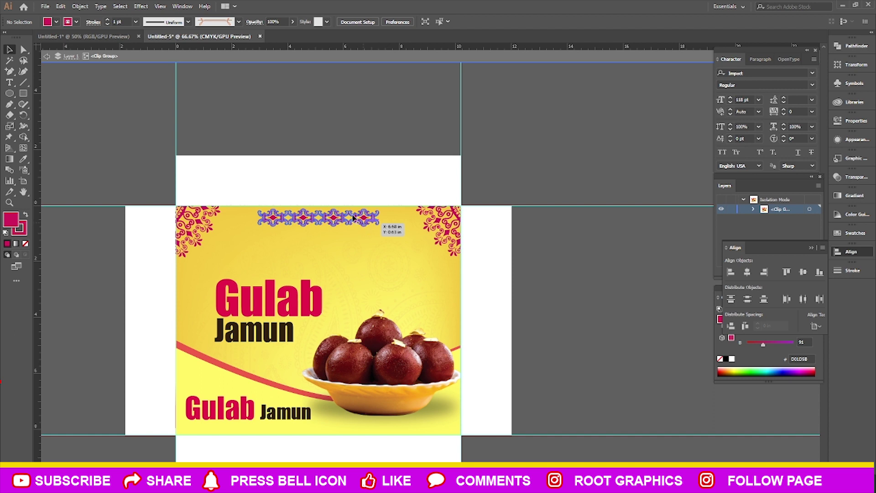
scroll(354, 218, "up", 2)
scroll(354, 219, "up", 1)
scroll(354, 211, "up", 1)
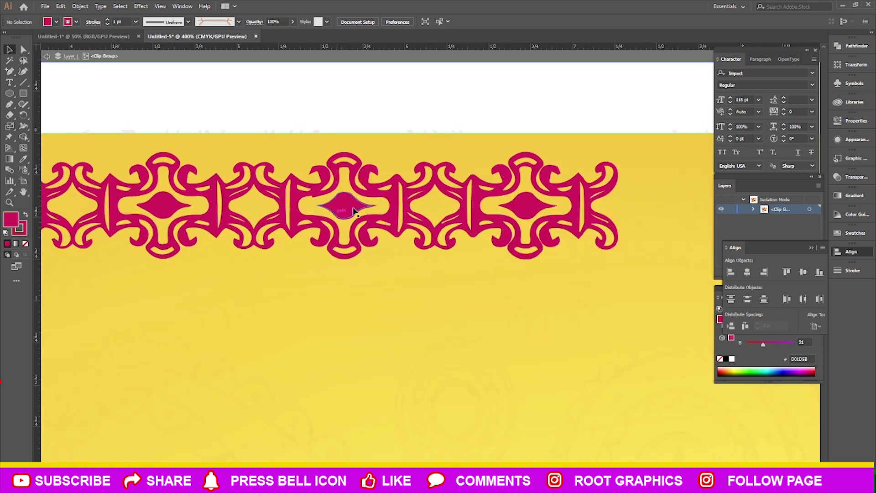
scroll(311, 115, "down", 3)
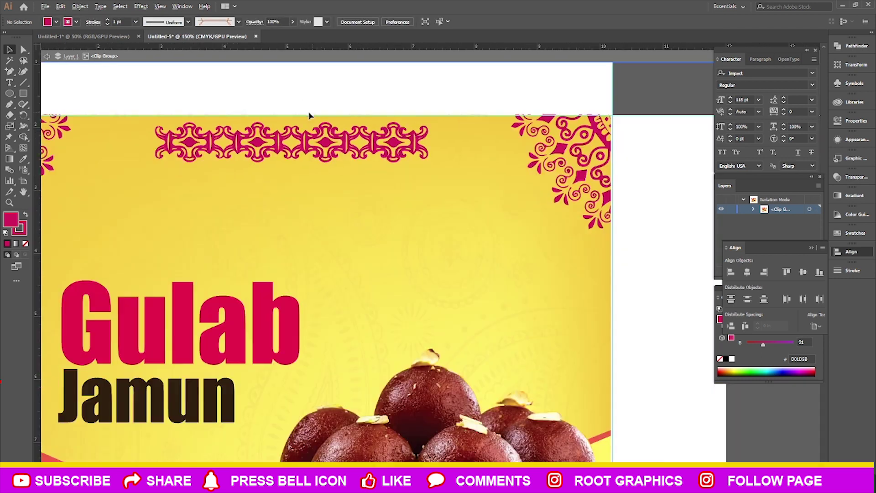
left_click(239, 22)
left_click(184, 71)
scroll(333, 98, "down", 5)
left_click(47, 56)
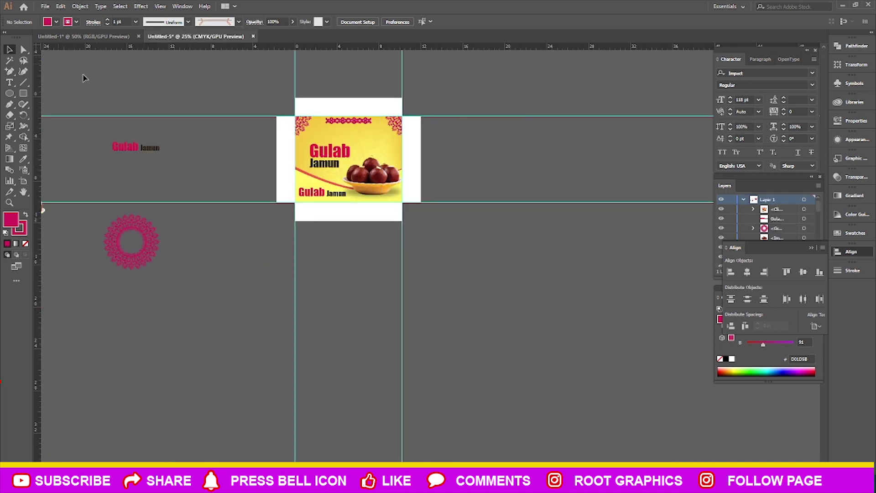
Sample the front panel's yellow background colour with the Eyedropper.
scroll(338, 153, "up", 1)
scroll(337, 153, "up", 2)
double_click(310, 138)
key("i")
left_click(305, 142)
left_click(9, 51)
left_click(502, 94)
double_click(135, 129)
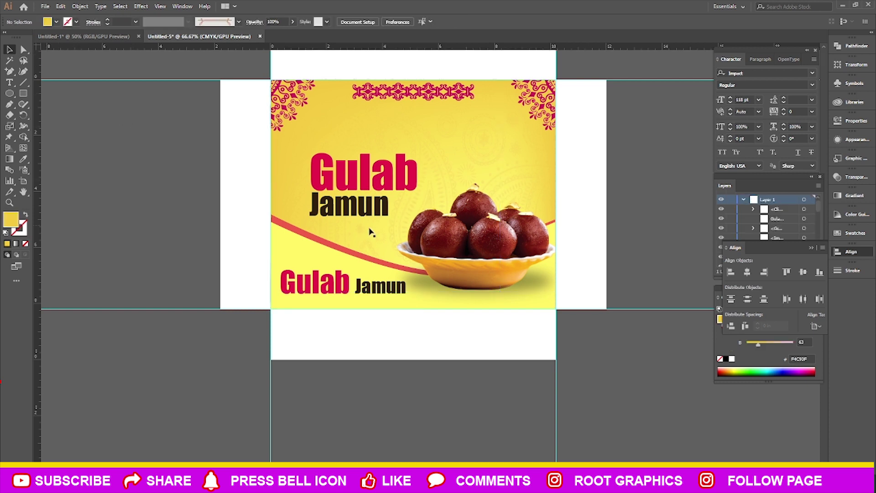
Draw yellow rectangles over the left, top, bottom and right flaps.
key("m")
left_click_drag(220, 80, 271, 308)
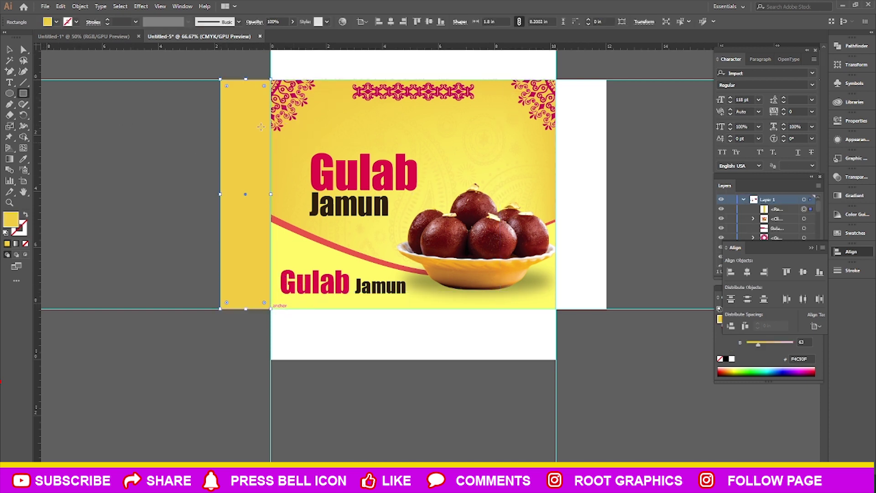
key("ctrl+minus")
key("ctrl+plus")
left_click_drag(246, 108, 531, 158)
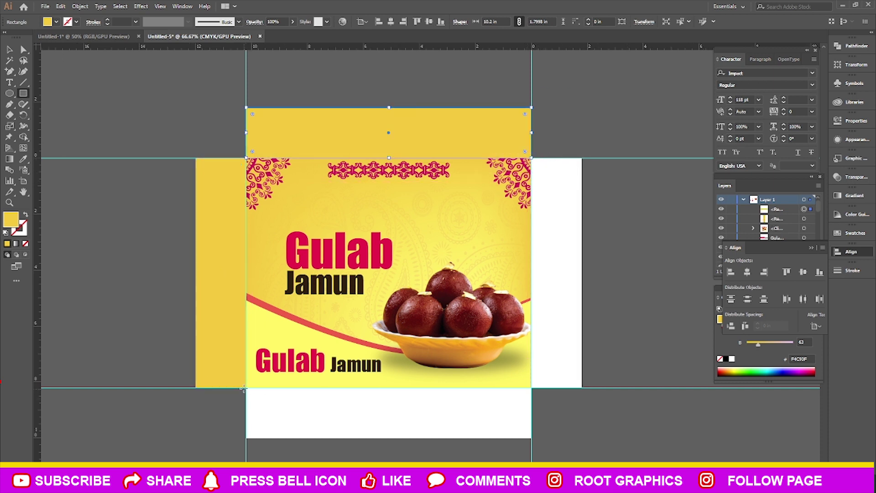
left_click_drag(246, 387, 532, 438)
left_click_drag(582, 387, 530, 159)
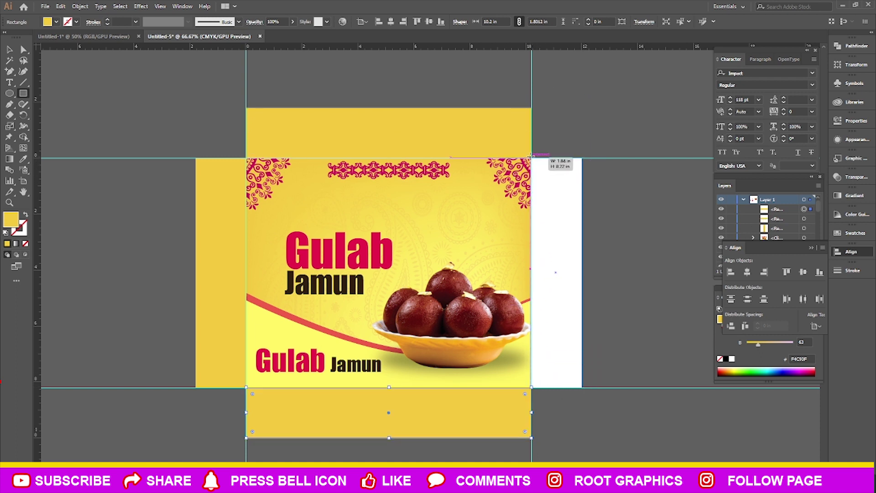
left_click_drag(531, 158, 531, 158)
left_click(9, 49)
key("ctrl+shift+a")
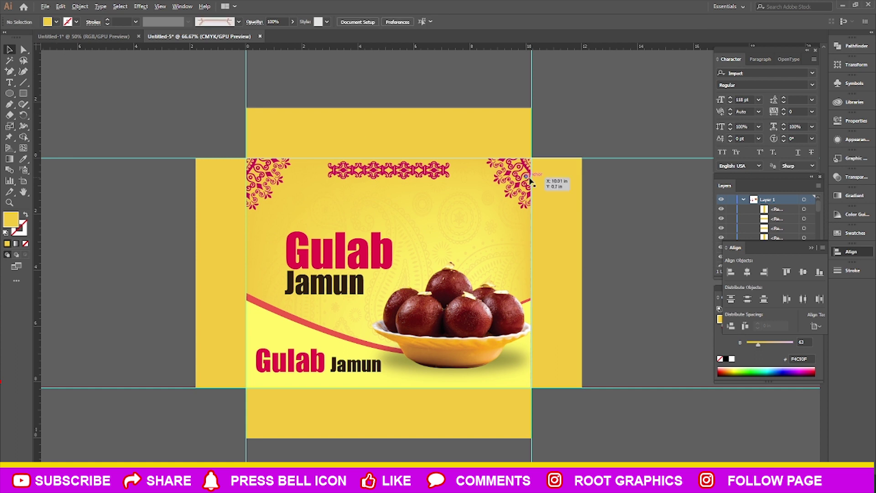
Move the spare Gulab Jamun title text closer to the box.
key("ctrl+minus")
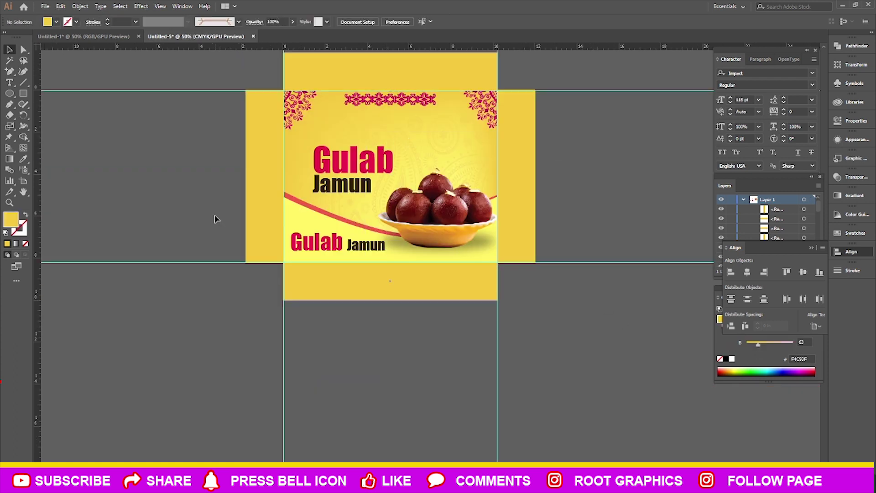
key("ctrl+minus")
mouse_move(92, 175)
left_mouse_down()
mouse_move(190, 172)
mouse_move(210, 190)
mouse_move(192, 225)
left_mouse_up()
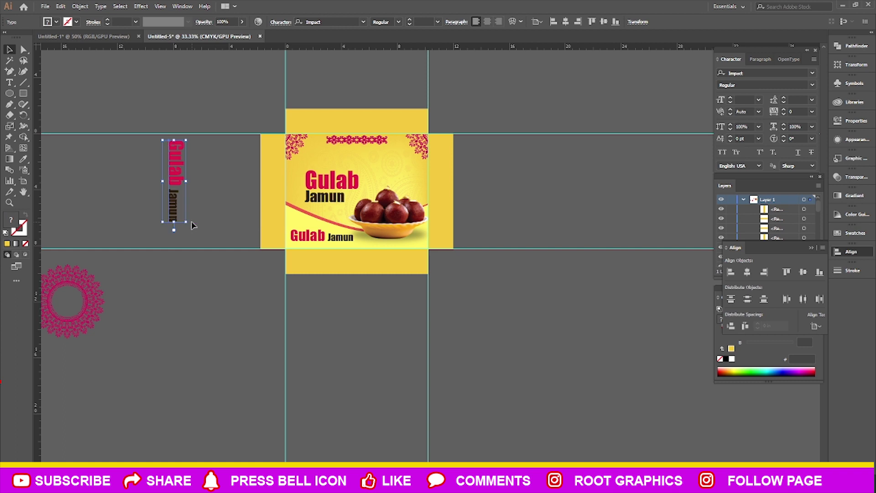
Move the vertical Gulab Jamun title onto the left flap and centre it vertically.
scroll(191, 224, "up", 2)
left_click_drag(166, 169, 359, 175)
left_click(367, 187)
left_click(368, 187)
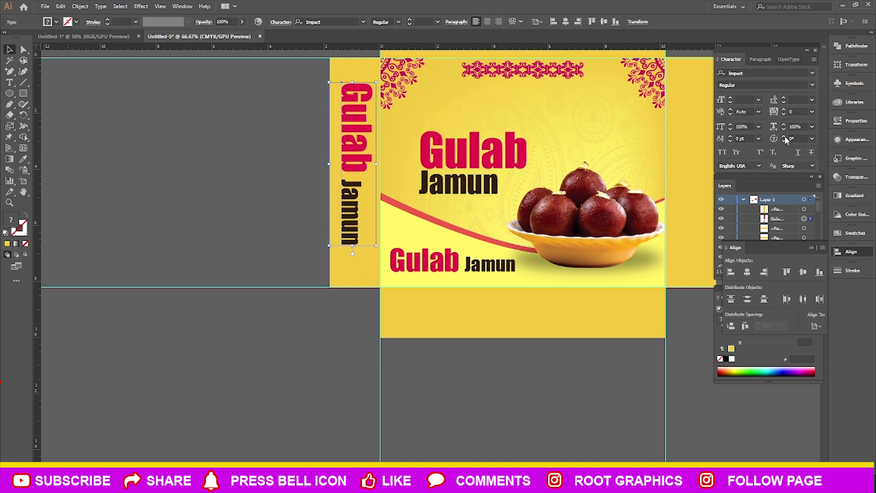
left_click(851, 252)
left_click(833, 254)
left_click(746, 272)
key("ctrl+z")
left_click(803, 272)
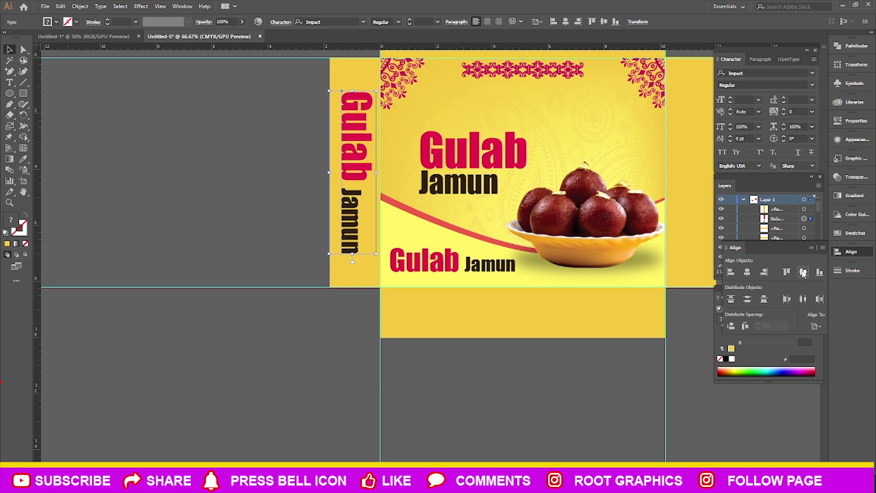
left_click(309, 353)
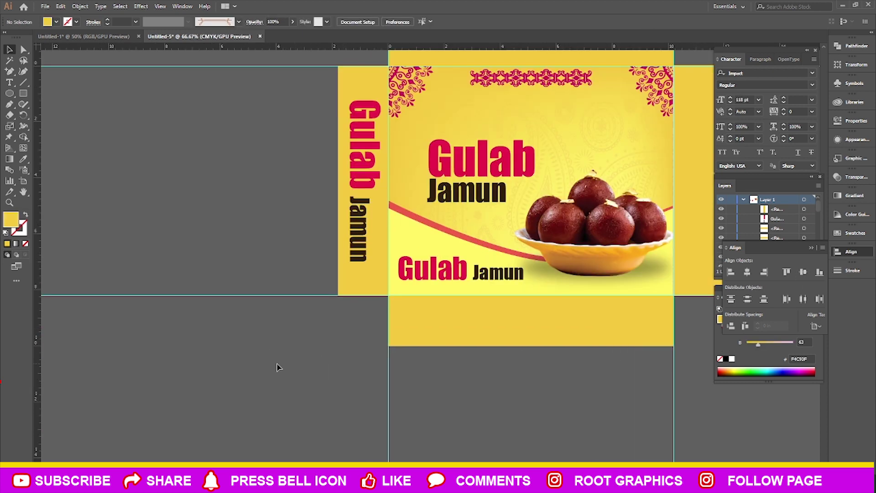
Shrink the spare bowl image, rotate it sideways and place it below the left-flap title.
scroll(378, 355, "down", 1)
scroll(400, 358, "down", 1)
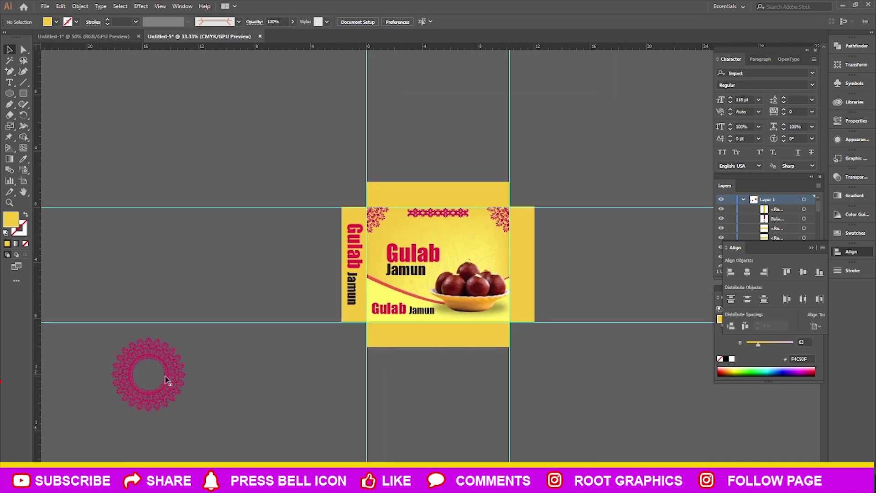
scroll(320, 342, "down", 1)
left_click_drag(89, 325, 280, 285)
scroll(274, 284, "up", 2)
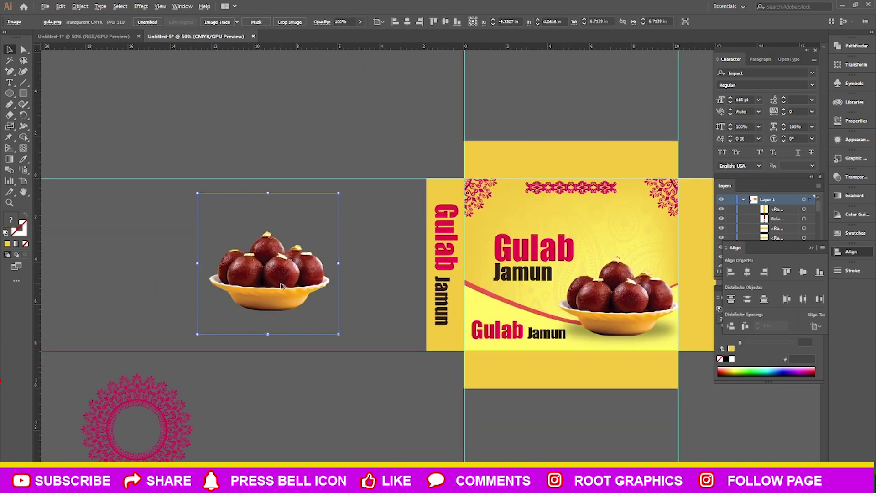
scroll(273, 283, "up", 1)
left_click_drag(358, 350, 216, 209)
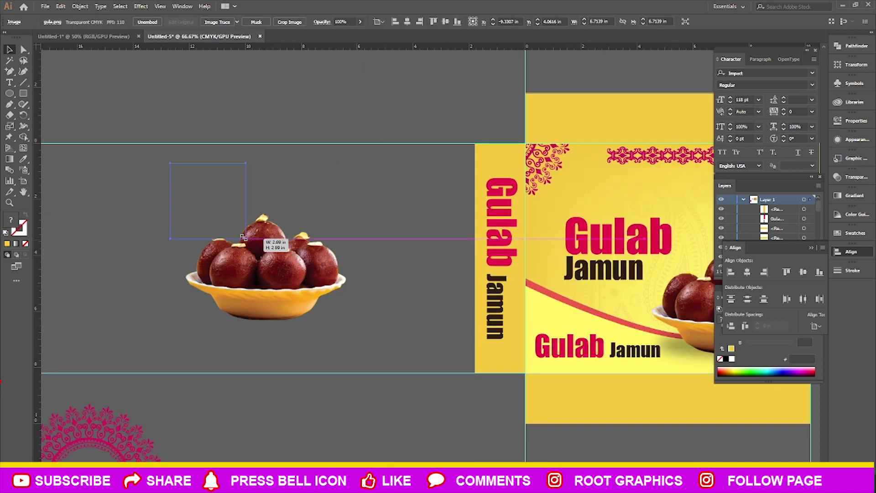
left_click_drag(218, 159, 225, 236)
left_click_drag(184, 184, 491, 350)
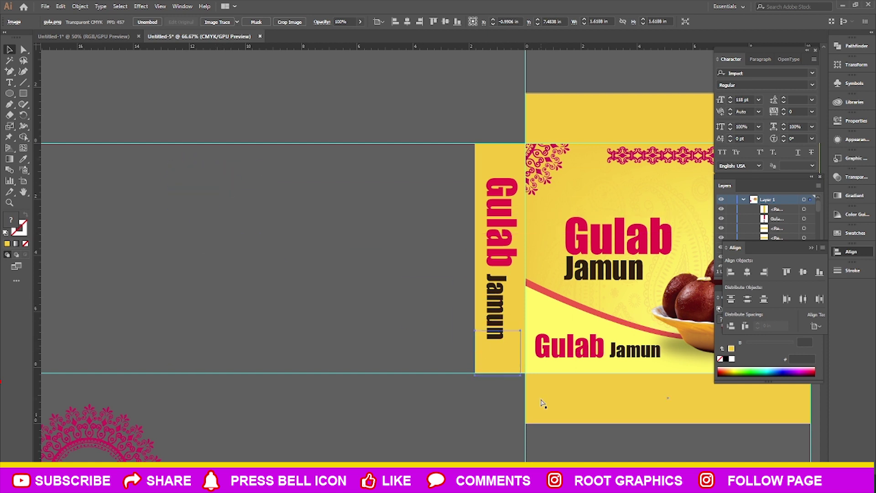
scroll(538, 401, "up", 4)
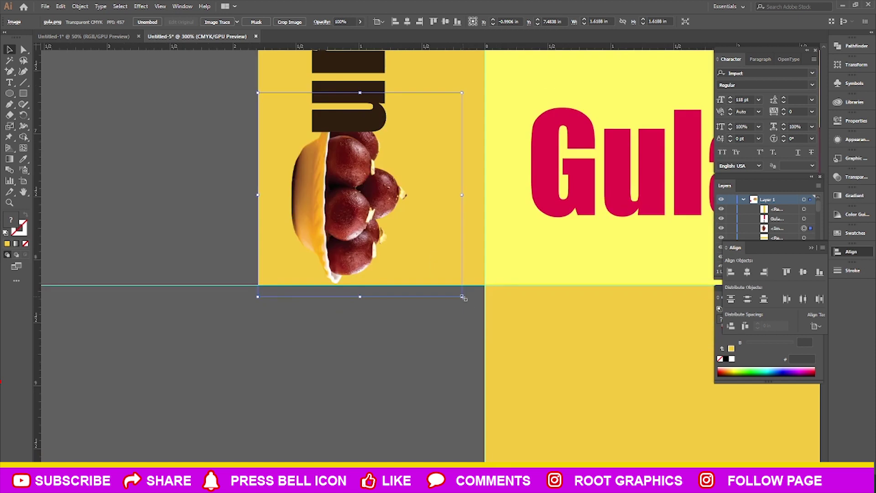
left_click_drag(463, 297, 394, 229)
left_click_drag(329, 182, 359, 226)
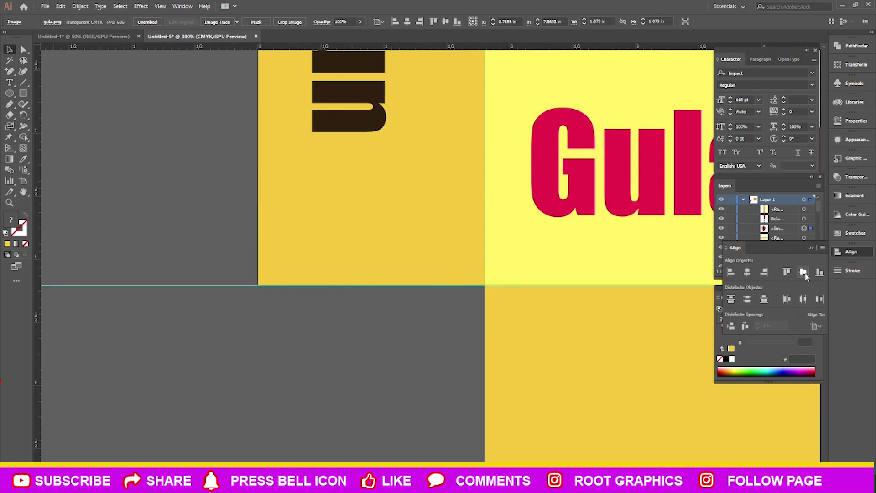
Copy the small bowl icon to the top of the left flap.
key("ctrl+minus")
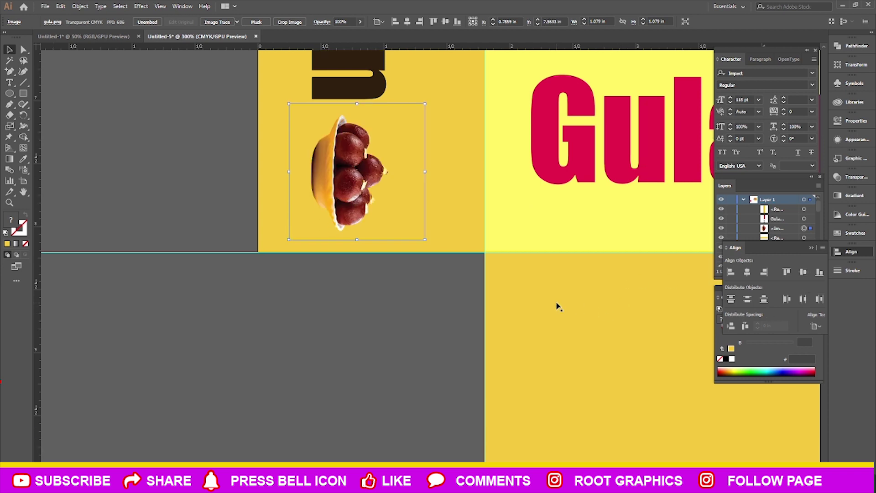
key("ctrl+minus")
key("ctrl+minus")
key("ctrl+minus")
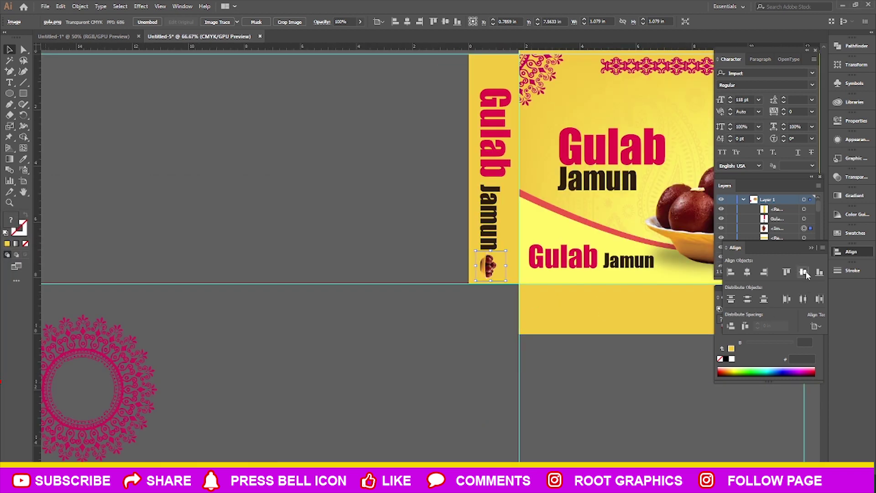
key("ctrl+minus")
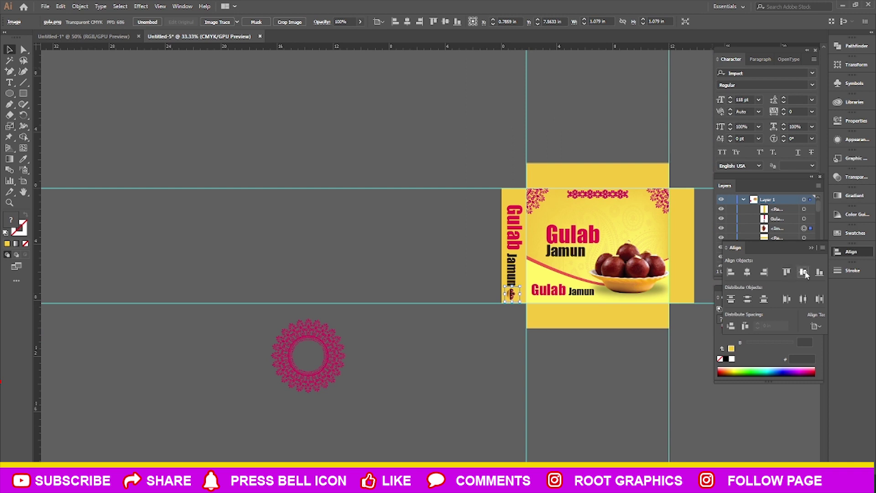
left_click(804, 273)
key("ctrl+z")
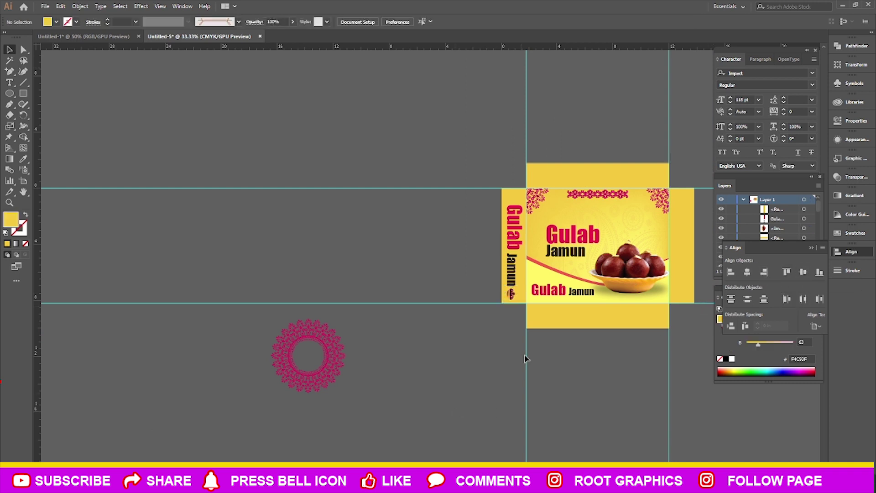
key("ctrl+plus")
key("ctrl+plus")
key("ctrl+plus")
key("ctrl+plus")
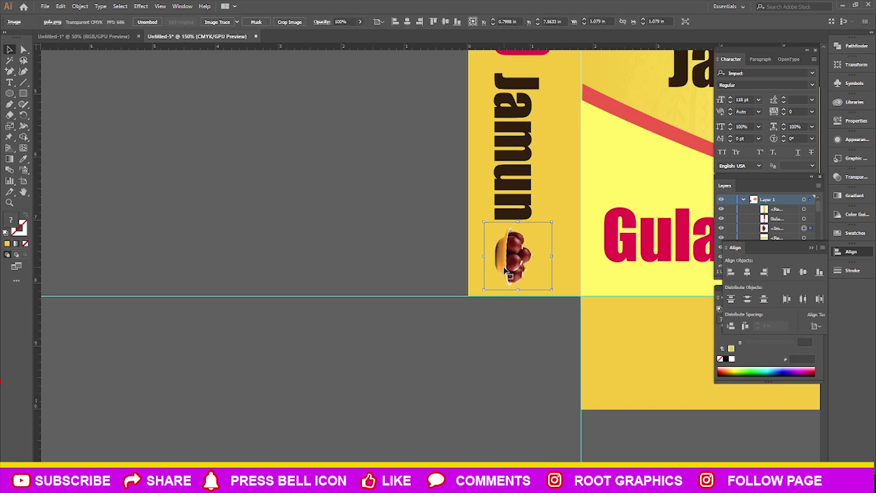
key("ctrl+minus")
key("ctrl+minus")
key("ctrl+minus")
left_click_drag(507, 264, 512, 111)
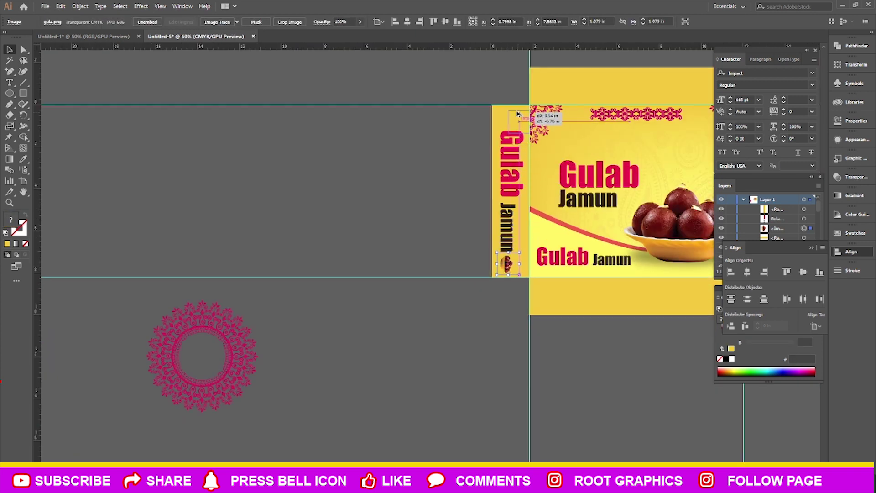
left_click(434, 78)
key("ctrl+minus")
Copy the left flap's vertical title and bowl icons onto the right flap.
key("ctrl+plus")
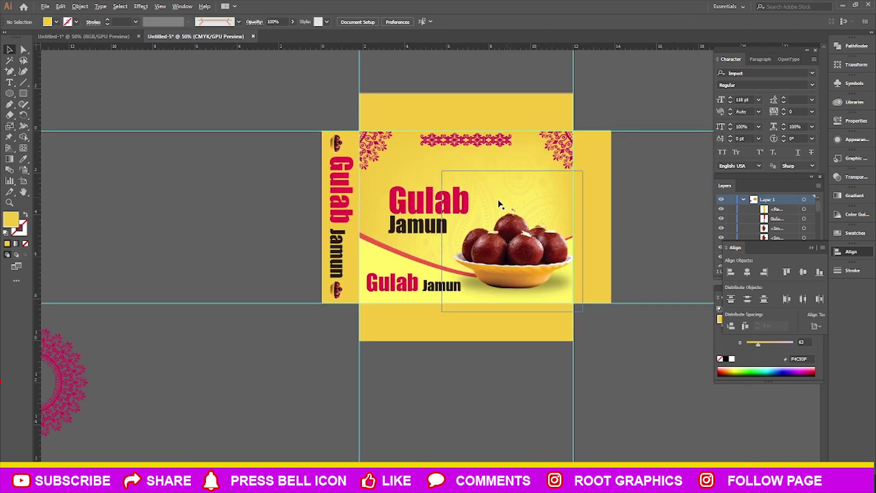
left_click_drag(315, 125, 347, 274)
left_click(337, 292, "shift")
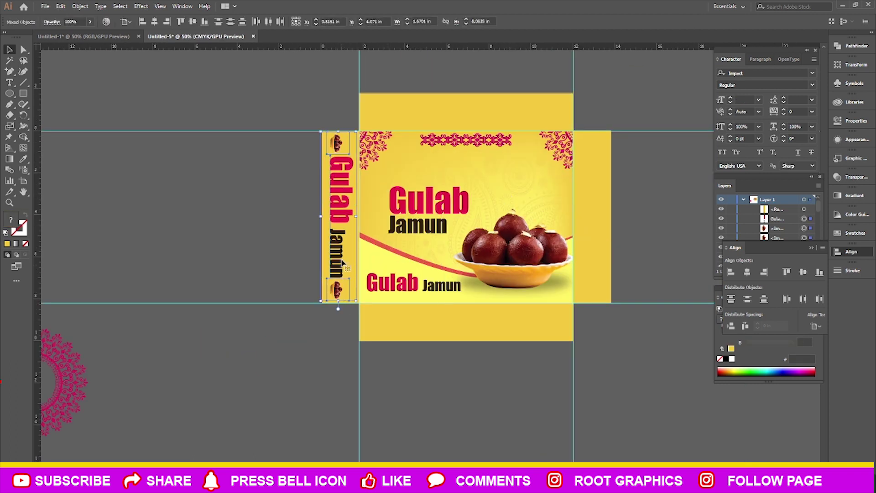
left_click_drag(340, 233, 593, 230)
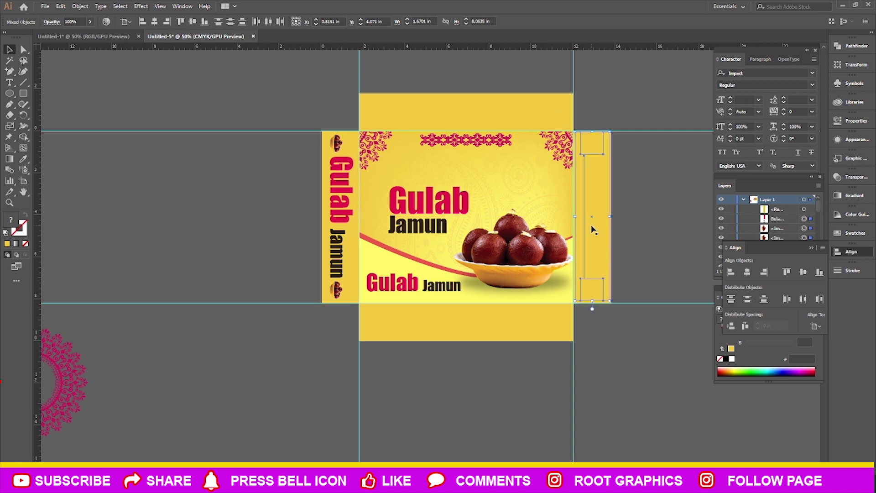
left_click(628, 229)
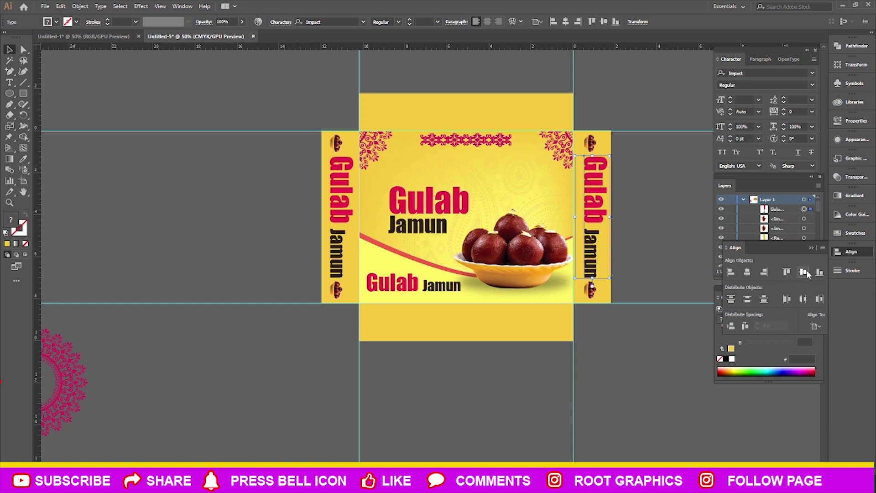
Left-align the right flap's two bowl icons and nudge them right to centre them.
left_click(692, 211)
left_click(591, 145)
left_click(592, 289, "shift")
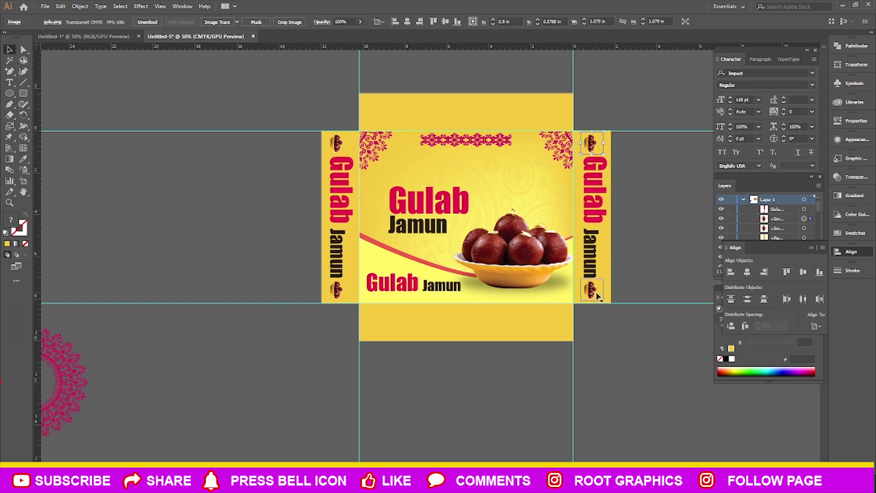
left_click(734, 274)
key("Right")
key("Right")
key("Right")
key("Right")
key("Right")
key("Right")
key("Right")
key("Right")
key("Right")
key("Right")
key("Right")
key("Right")
left_click(631, 378)
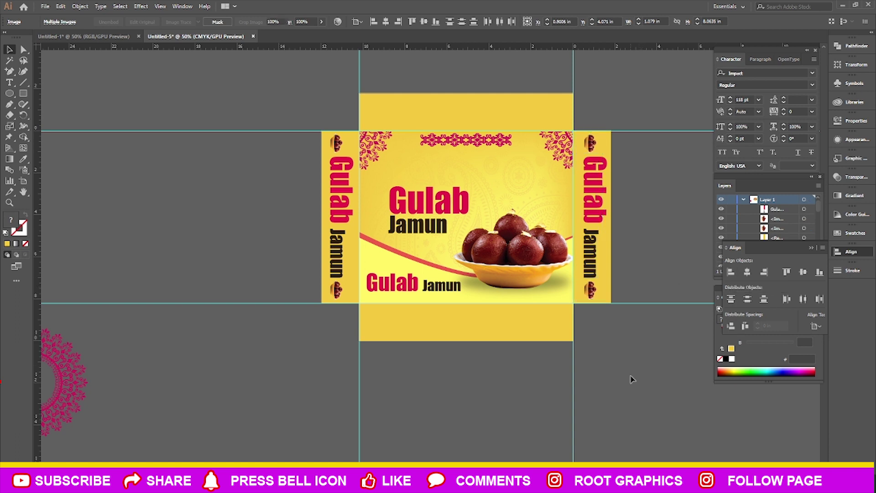
left_click(336, 141)
left_click(337, 288, "shift")
Copy the left-flap title column below the box, rotate the original 180° and centre its title.
left_click_drag(335, 251, 459, 410)
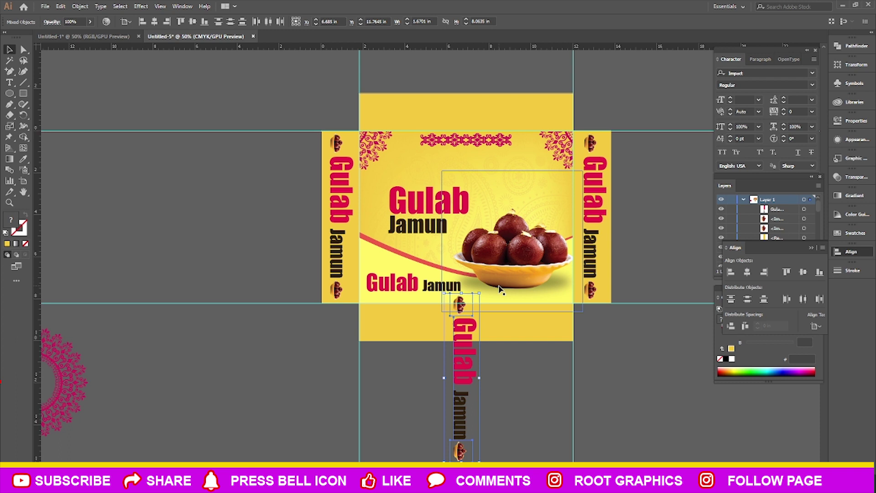
left_click(340, 185)
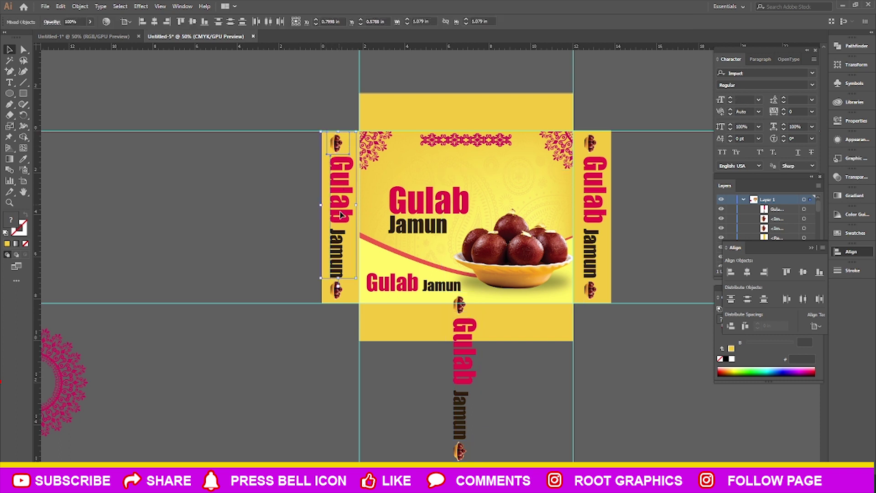
left_click_drag(358, 127, 275, 325)
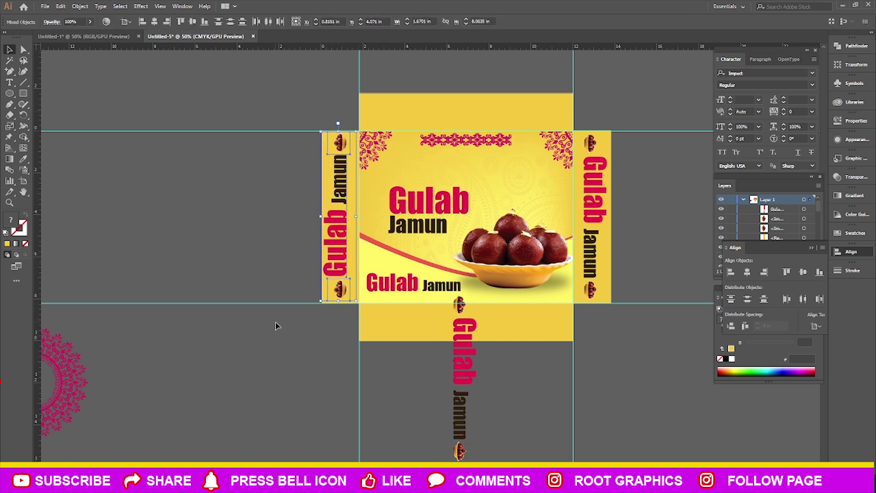
left_click(289, 359)
left_click(340, 241)
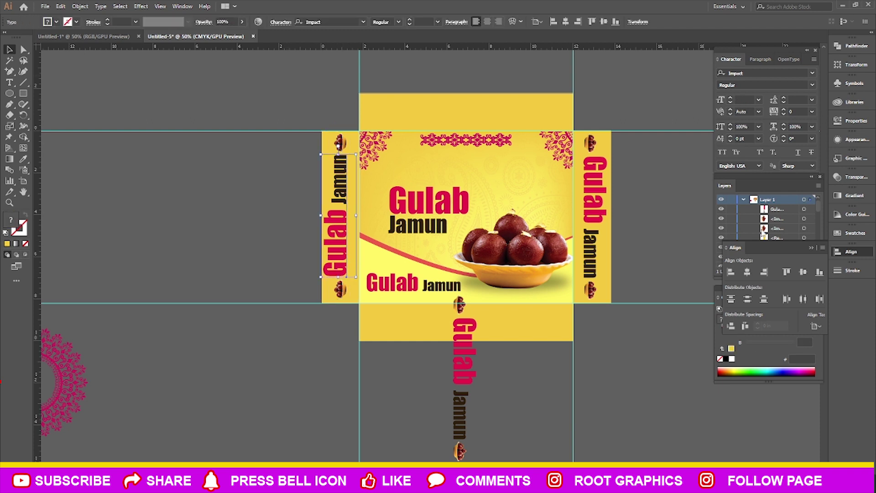
left_click(746, 273)
Centre the left flap's two bowl icons horizontally.
left_click(339, 289)
left_click(339, 143, "shift")
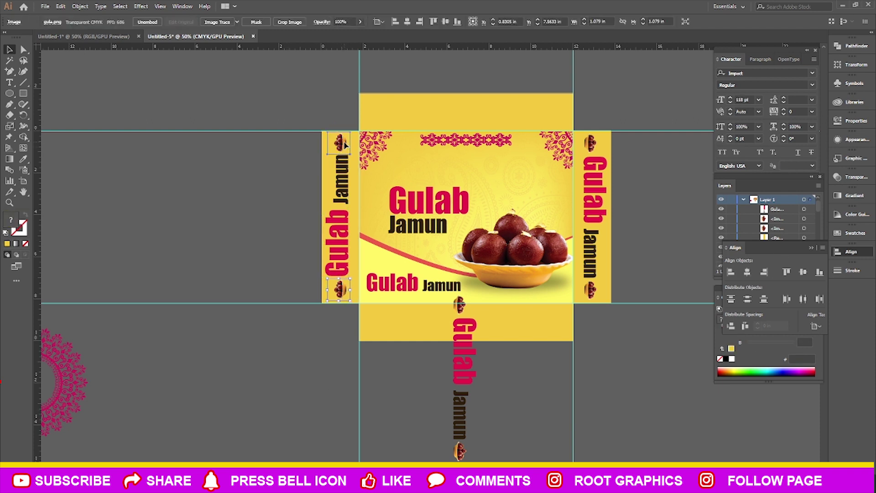
left_click(763, 272)
left_click(746, 273)
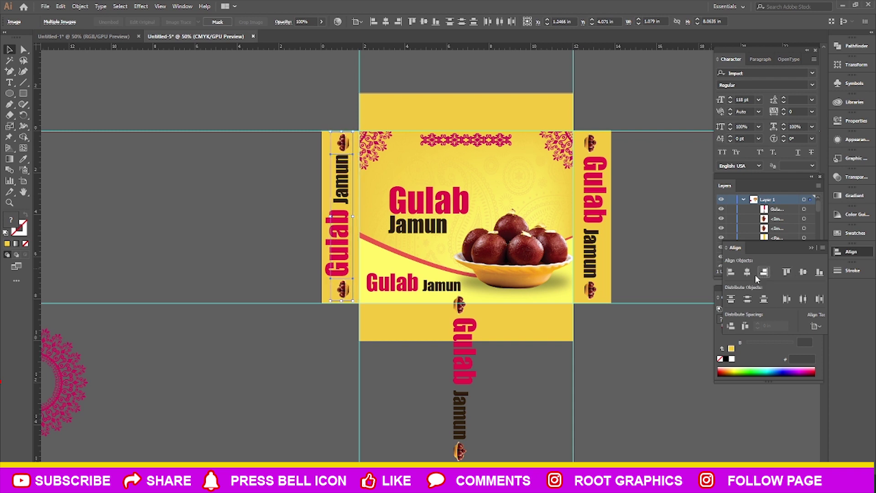
left_click(296, 398)
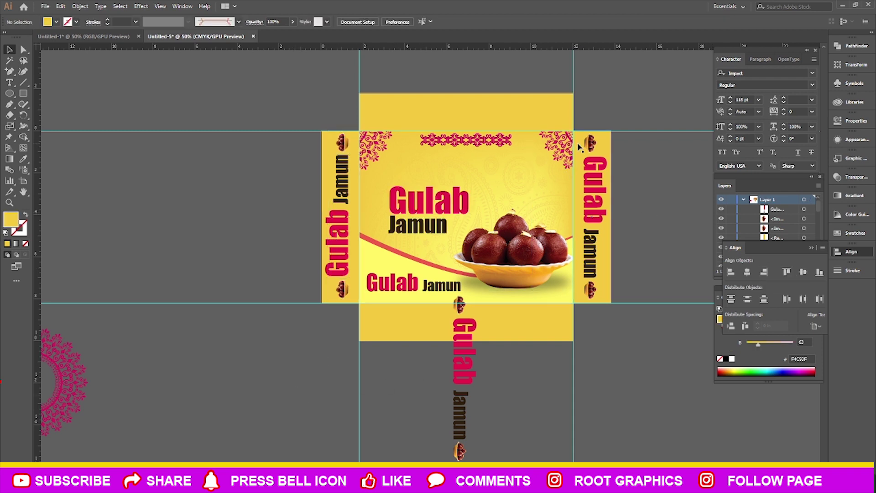
Rotate the right flap's title and icon group 180° to match the left flap.
left_click_drag(616, 128, 597, 306)
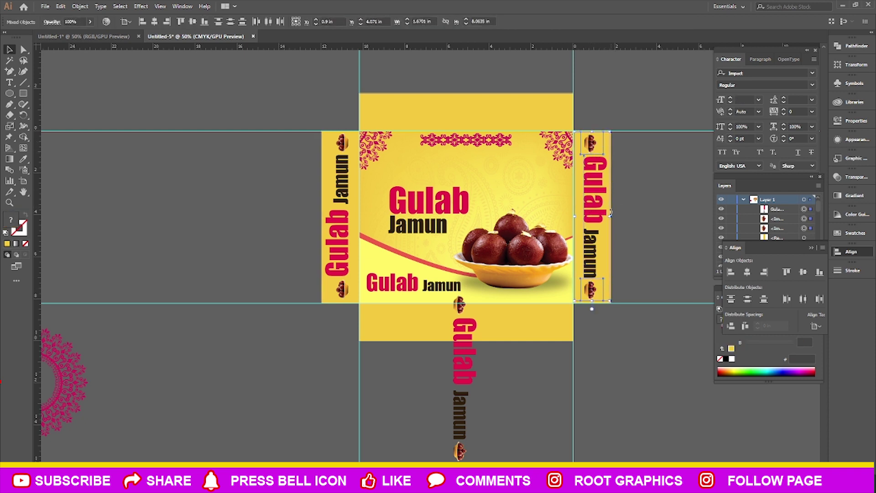
mouse_move(611, 213)
left_mouse_down()
mouse_move(536, 233)
mouse_move(610, 214)
left_mouse_up()
mouse_move(611, 130)
left_mouse_down()
mouse_move(598, 281)
mouse_move(612, 274)
left_mouse_up()
left_click(652, 255)
left_click(604, 238)
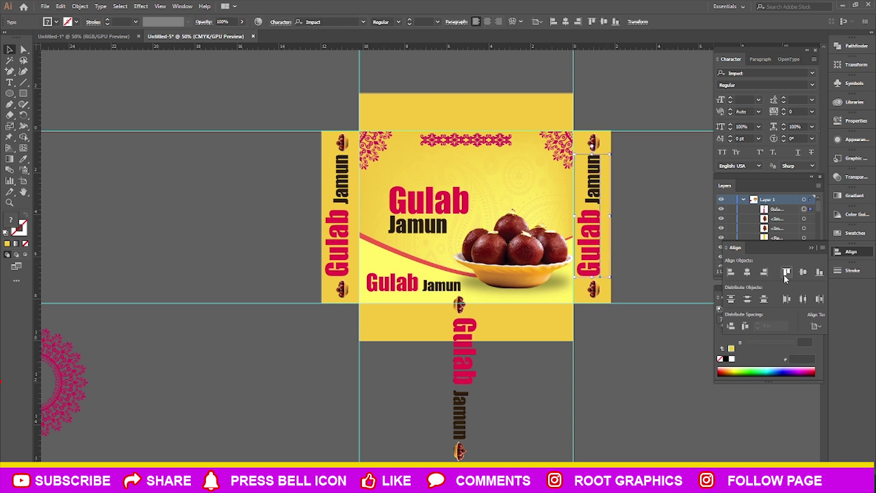
left_click(651, 385)
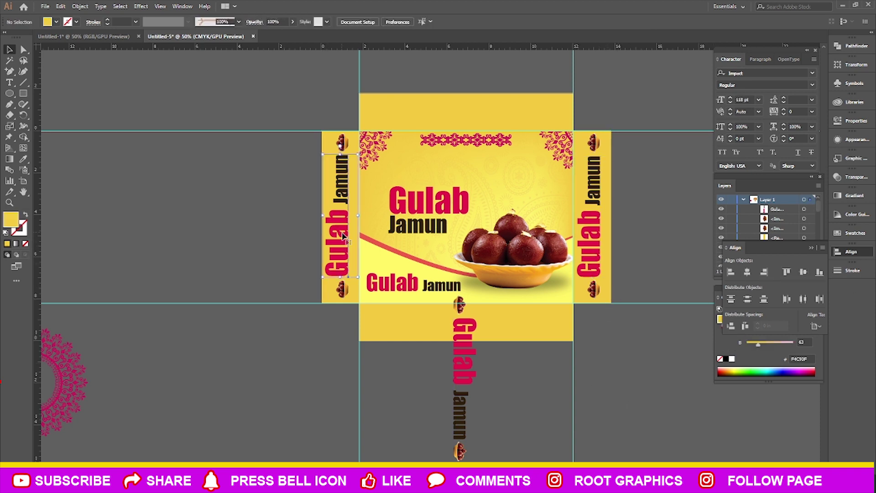
left_click(683, 394)
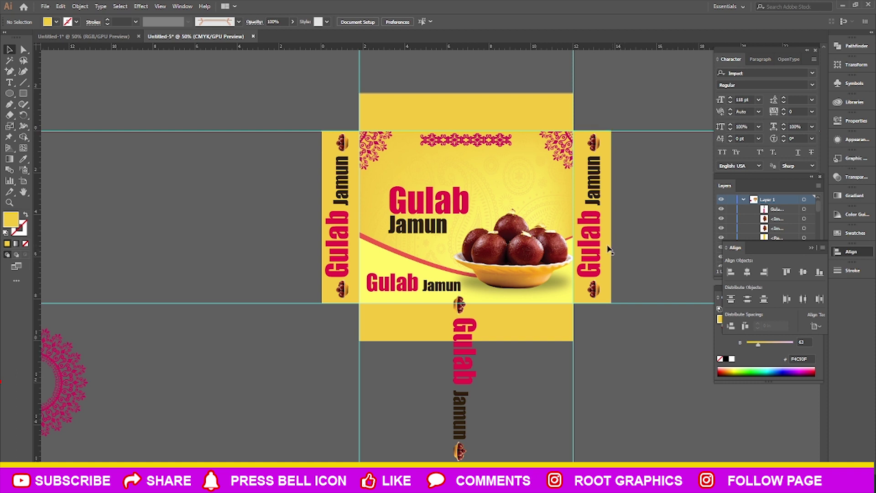
Nudge the right flap's two bowl icons left to centre them in the flap.
left_click(600, 288)
left_click(600, 142, "shift")
key("Left")
key("Left")
key("Left")
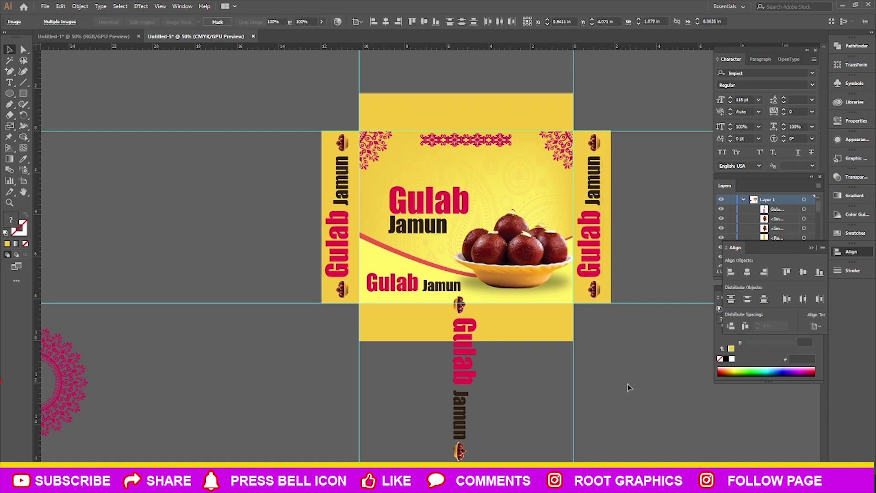
left_click(627, 383)
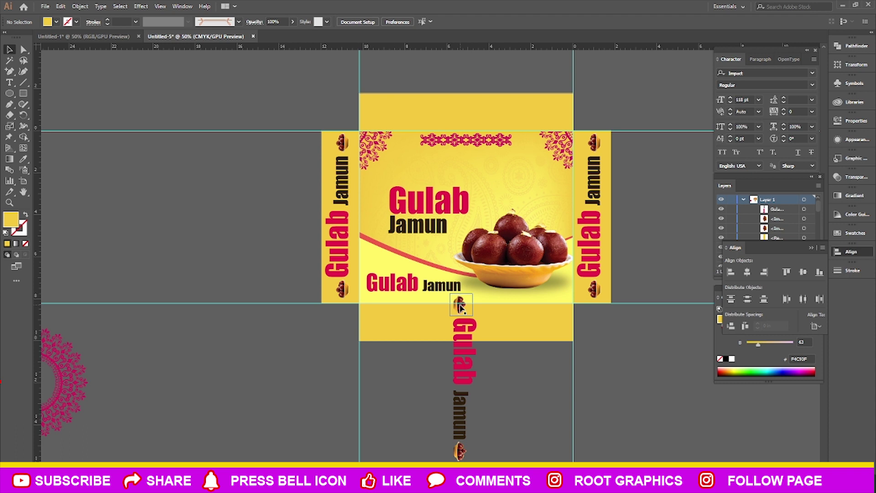
left_click(460, 450)
Rotate the copied title column 90° into a row and move it onto the bottom flap.
left_click(460, 388, "shift")
left_click(459, 304, "shift")
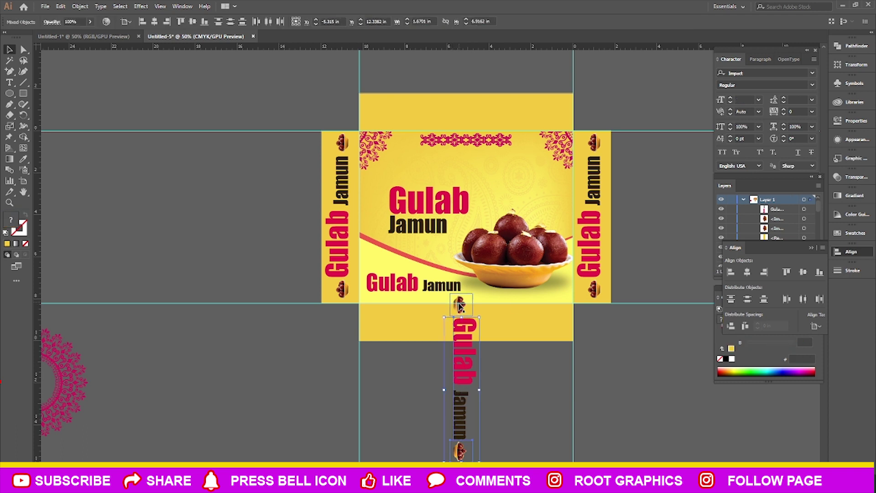
scroll(504, 447, "left", 10)
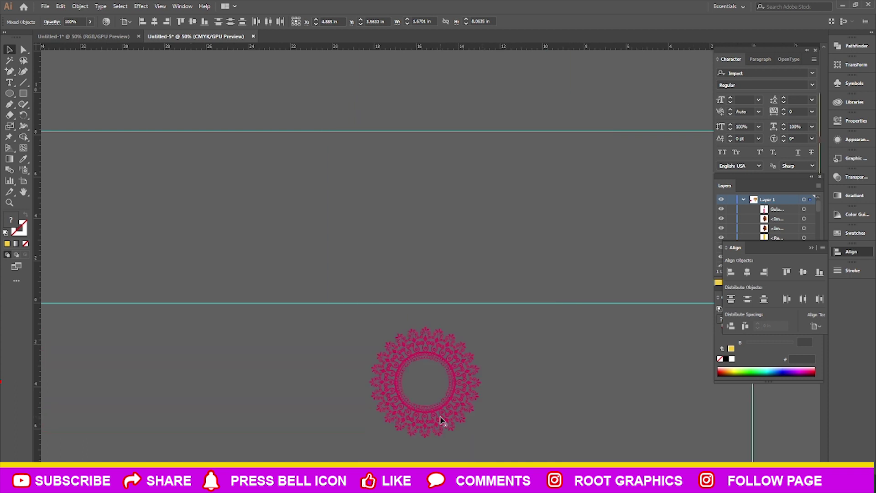
scroll(440, 419, "down", 3)
scroll(501, 452, "up", 4)
left_click_drag(506, 460, 587, 334)
left_click_drag(523, 354, 525, 279)
Try bottom-aligning the row's bowl icons, then undo to keep them beside the text.
left_click(748, 273)
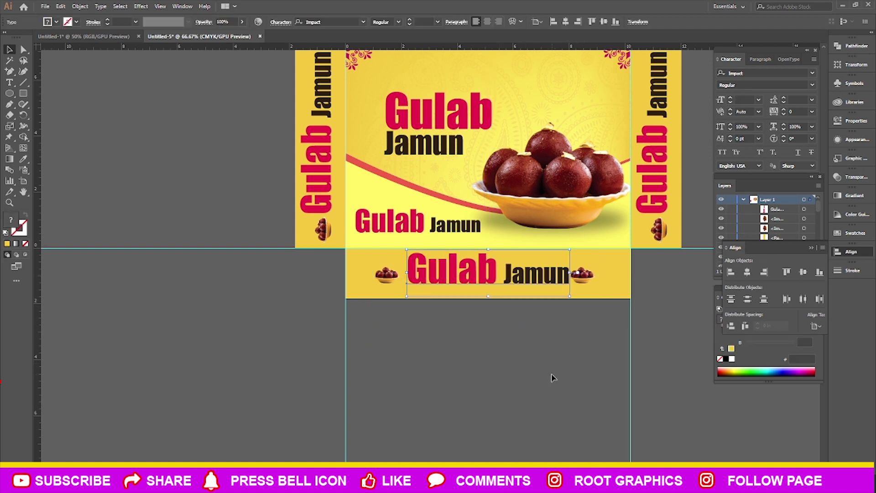
left_click(581, 274)
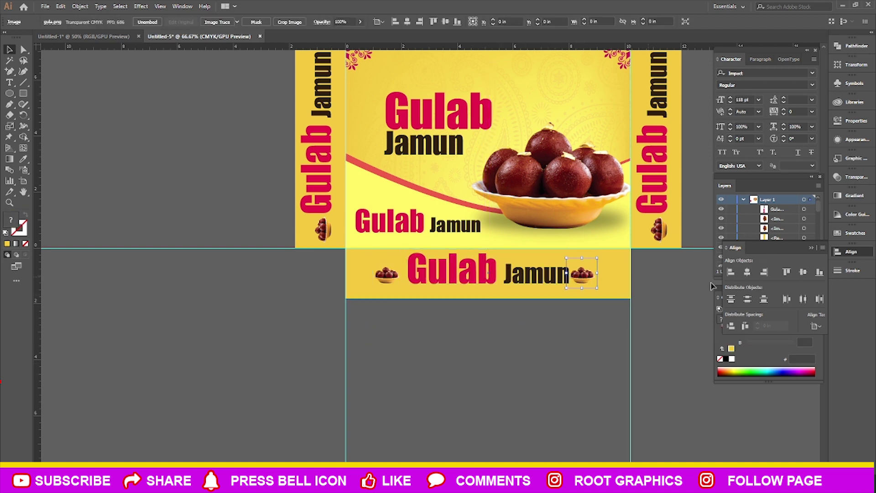
left_click(385, 273, "shift")
left_click(451, 270, "shift")
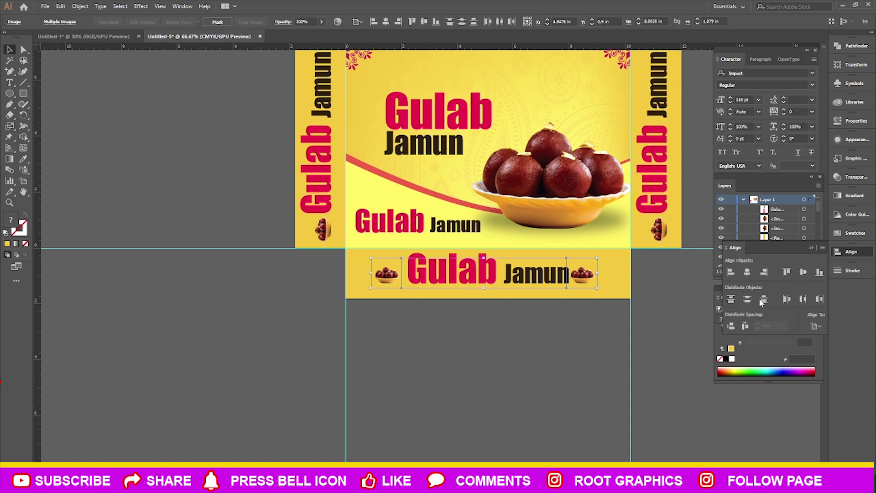
left_click(820, 272)
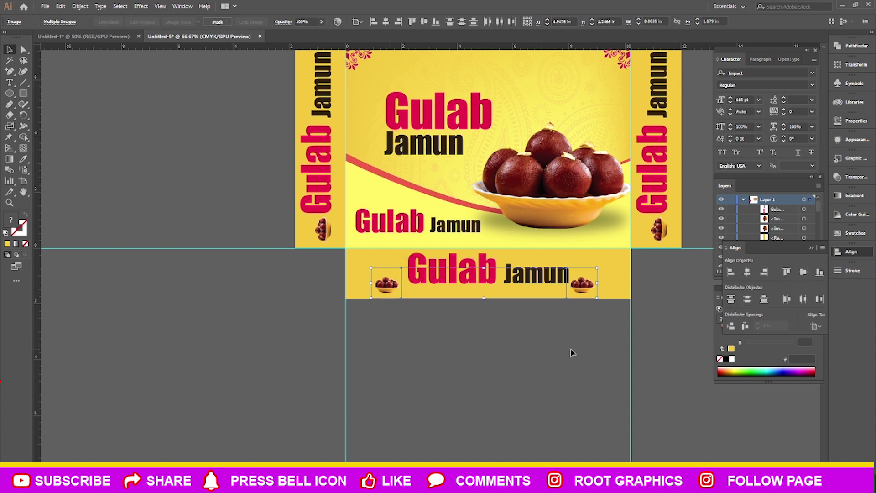
key("ctrl+z")
left_click(604, 301)
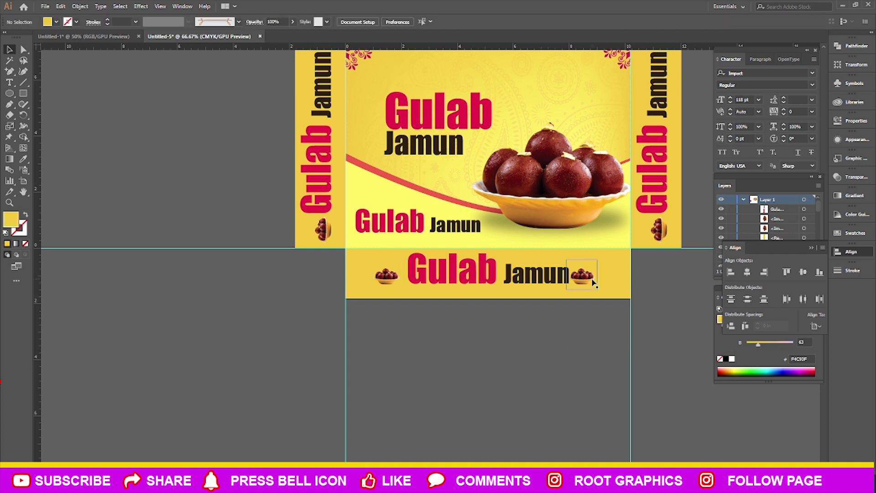
scroll(550, 319, "down", 2)
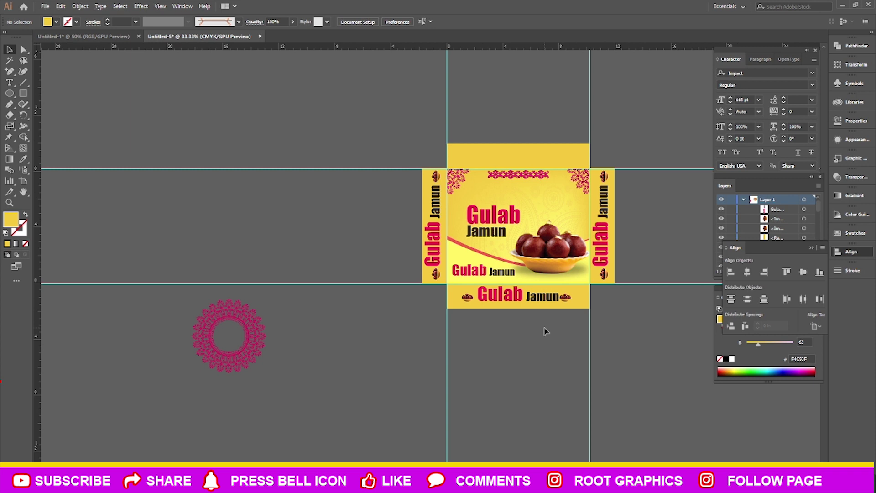
Copy the bottom title row onto the top flap, rotated 180° upside down.
scroll(546, 331, "up", 1)
left_click_drag(588, 294, 418, 269)
left_click_drag(479, 276, 487, 46)
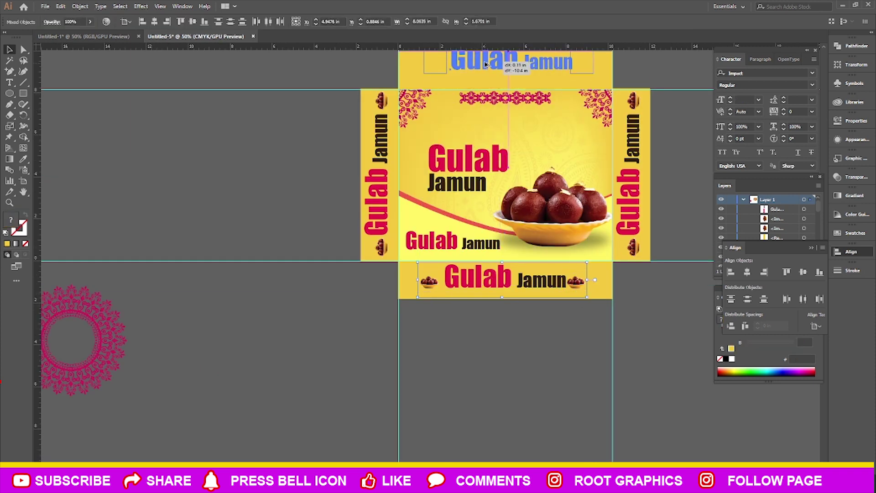
scroll(592, 120, "down", 1)
scroll(593, 120, "up", 2)
scroll(595, 119, "up", 1)
left_click_drag(594, 115, 524, 157)
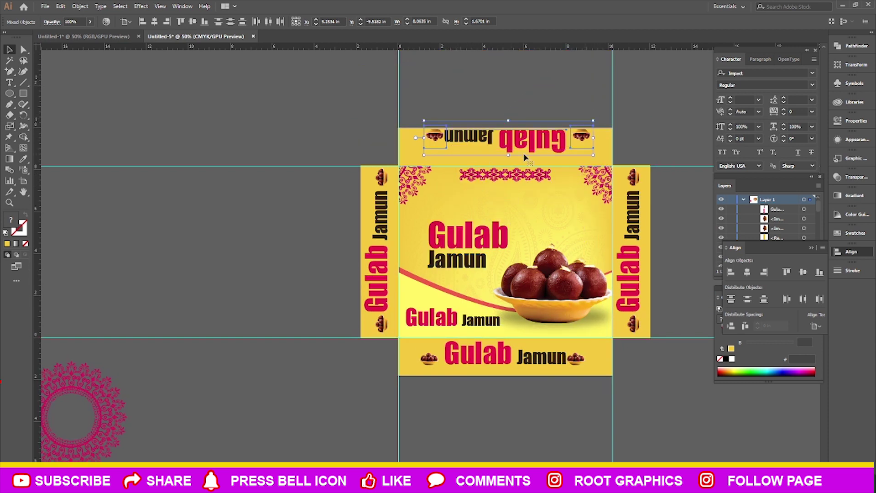
scroll(525, 157, "up", 1)
left_click_drag(539, 143, 582, 164)
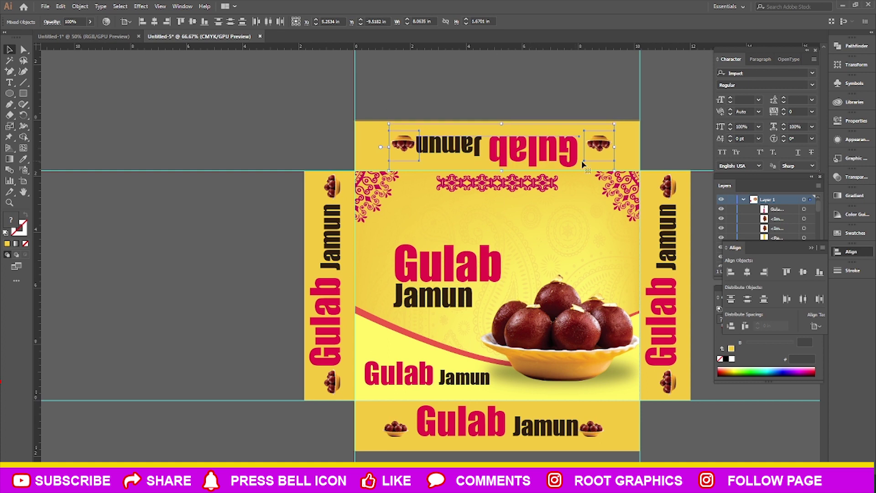
Top-align the top flap's two bowl icons and nudge them down beside the text.
left_click(697, 128)
left_click(565, 145)
left_click(803, 271)
left_click(617, 145)
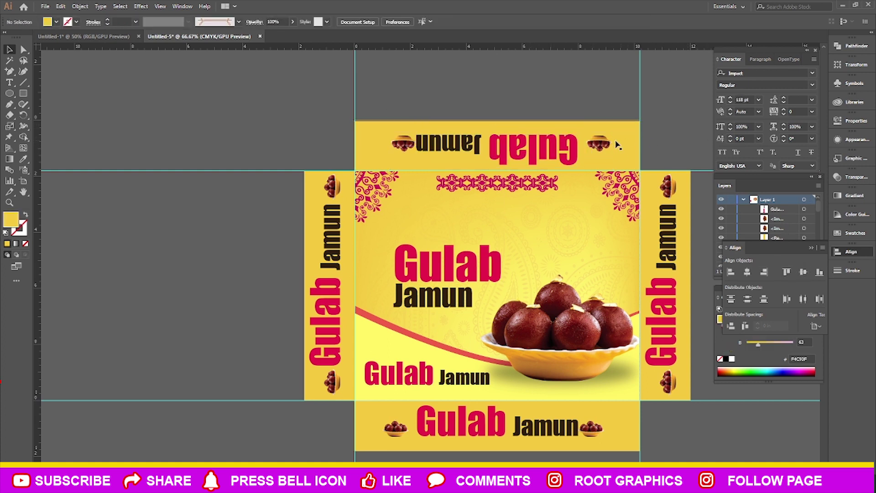
left_click(402, 144, "shift")
left_click(787, 272)
key("Down")
key("Down")
key("Down")
key("Down")
key("Down")
key("Down")
key("Down")
key("Down")
key("Down")
Nudge the left top-flap icon left and the bottom flap's right icon right.
left_click(691, 137)
left_click(402, 145)
key("Left")
key("Left")
key("Left")
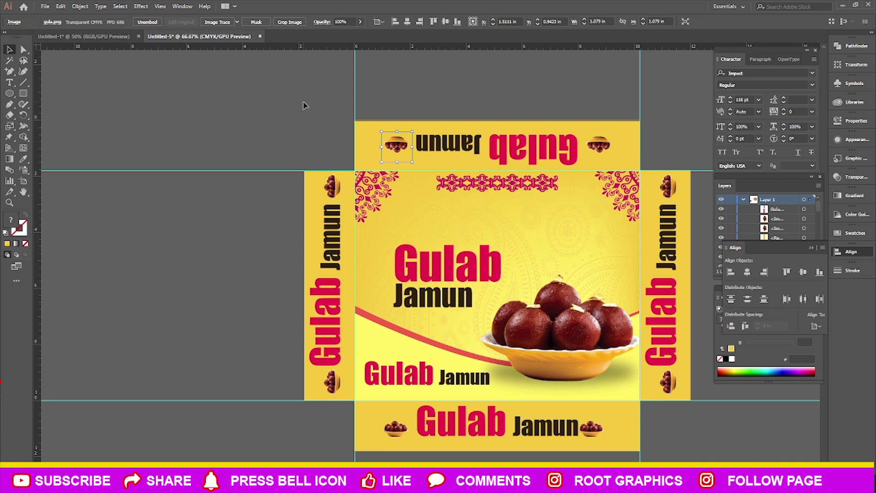
left_click(304, 106)
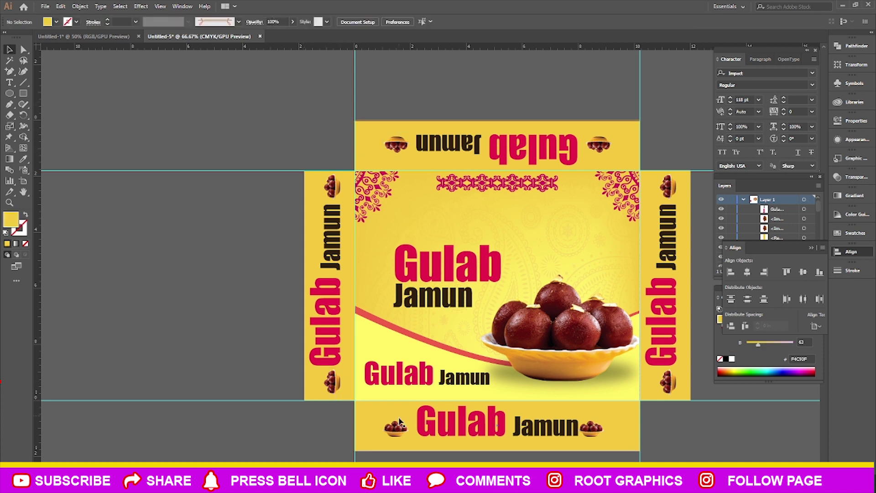
left_click_drag(591, 428, 598, 427)
left_click(703, 441)
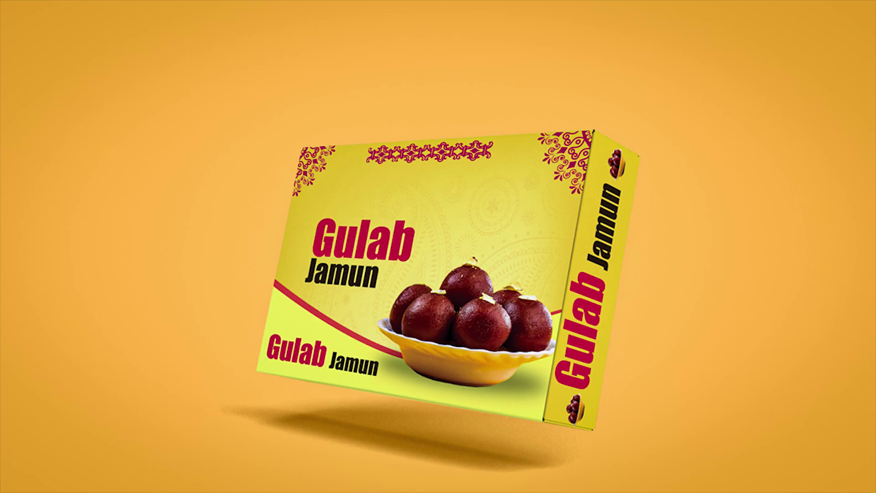